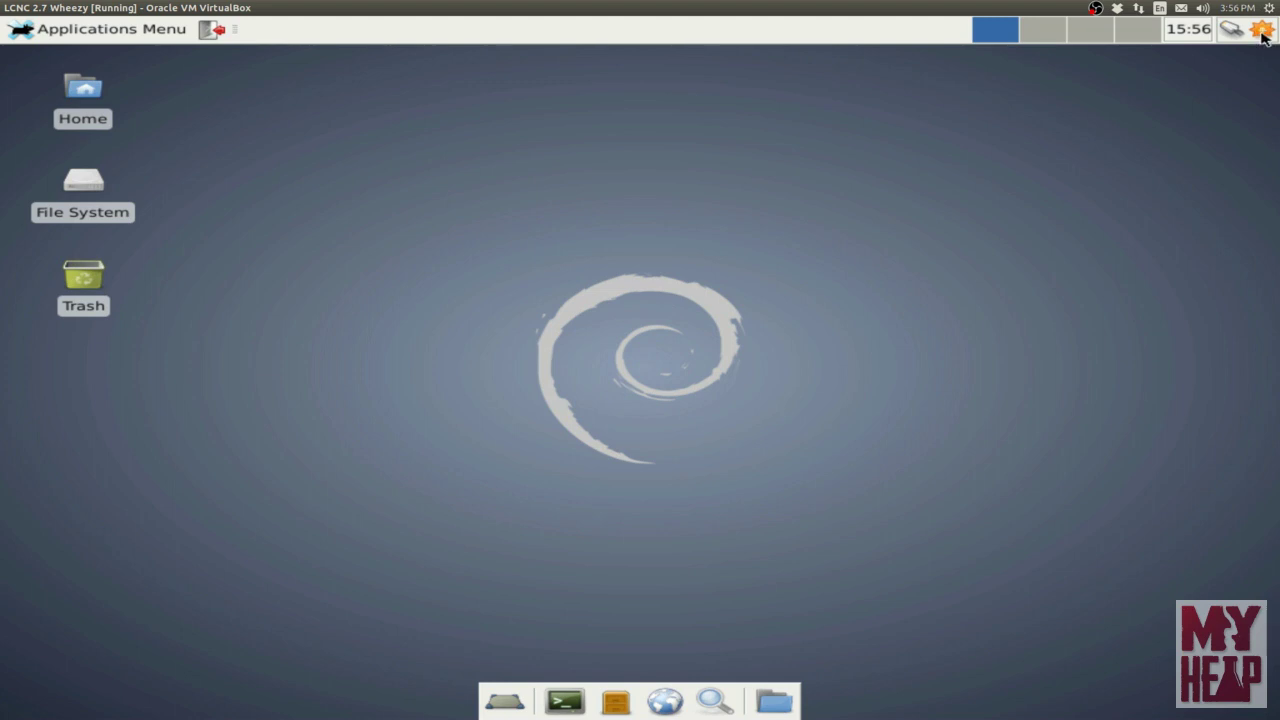
- Open the available software updates, enter the administrator password, review the third-party packages offered, and close Update Manager without installing
mouse_move(1262, 36)
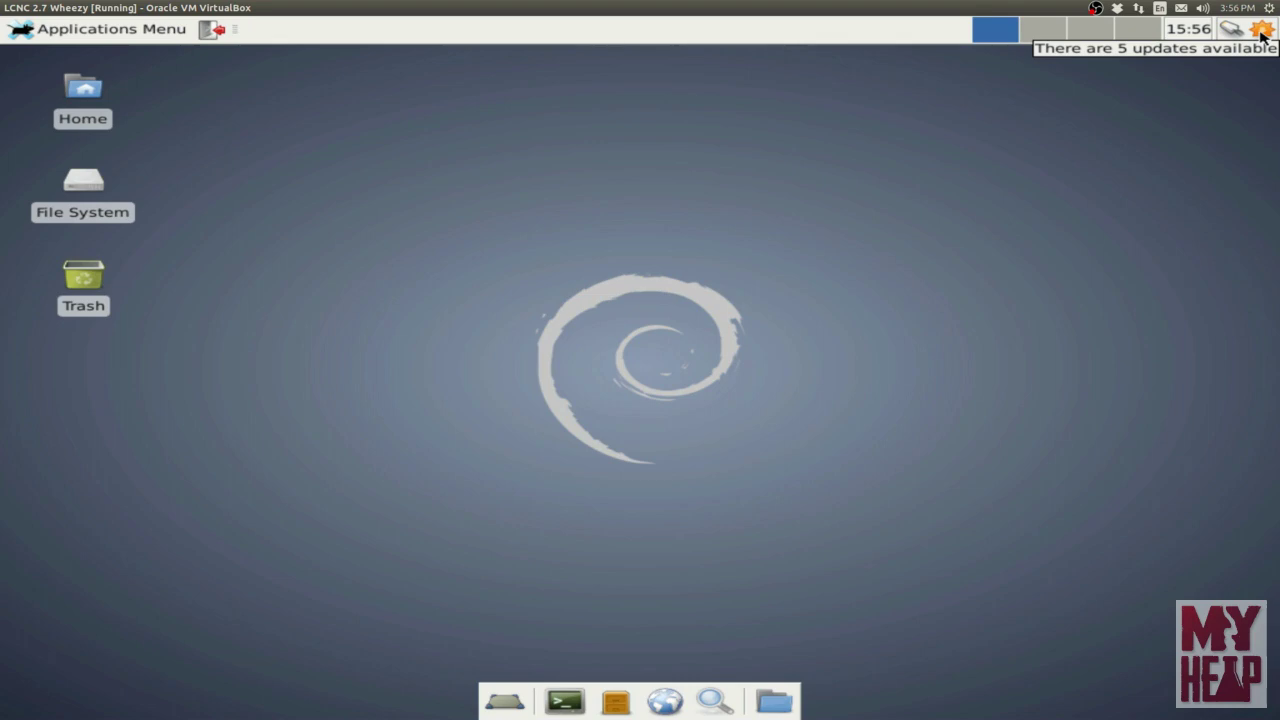
click(1262, 36)
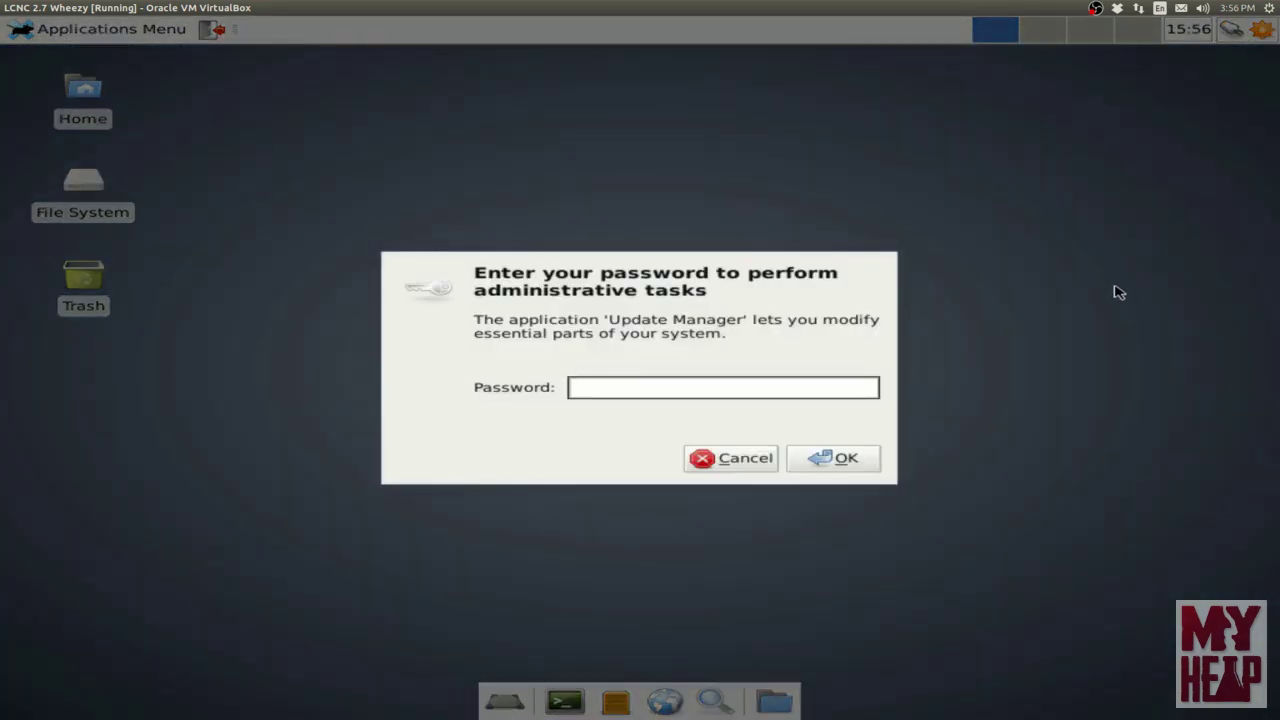
text(**)
key(Return)
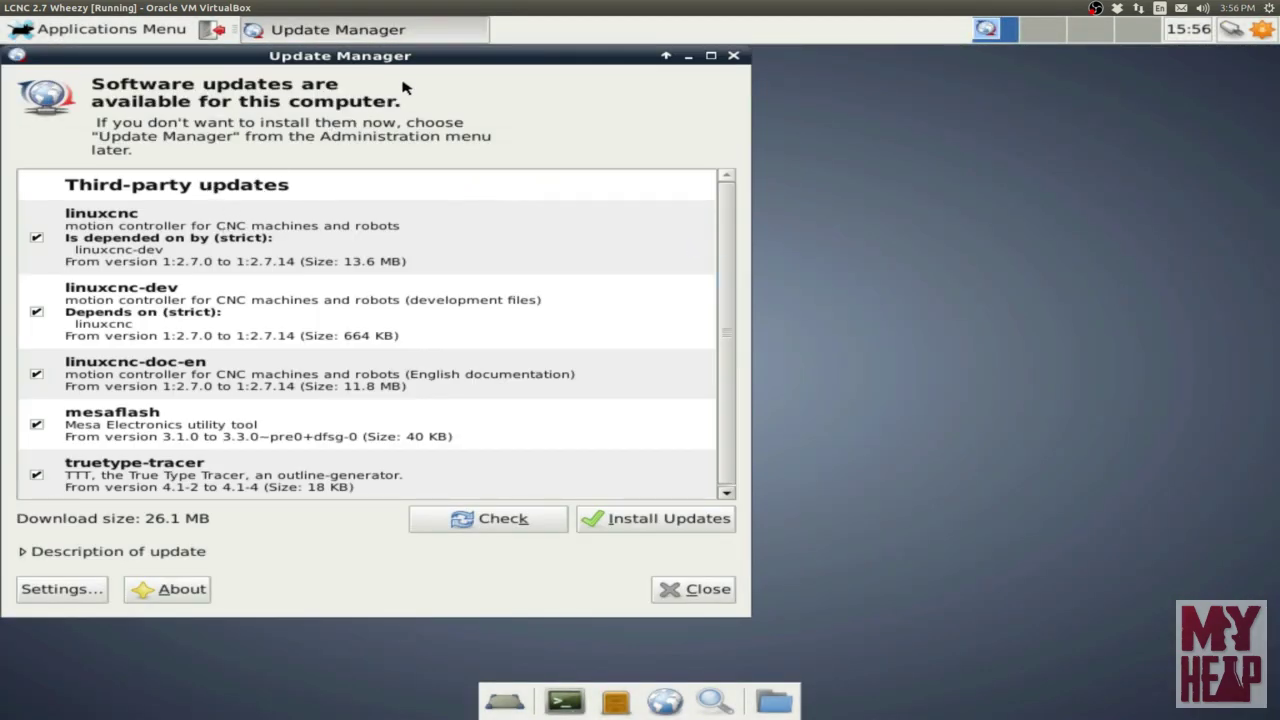
drag(411, 63, 614, 88)
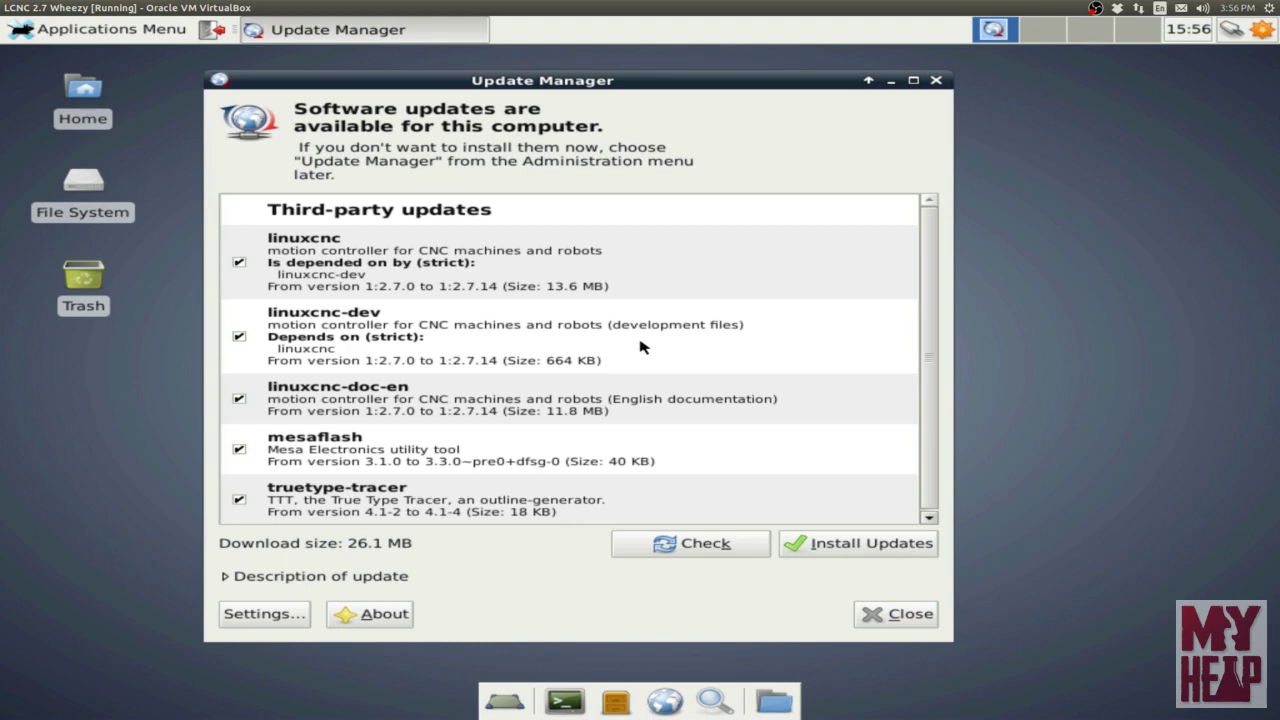
click(916, 614)
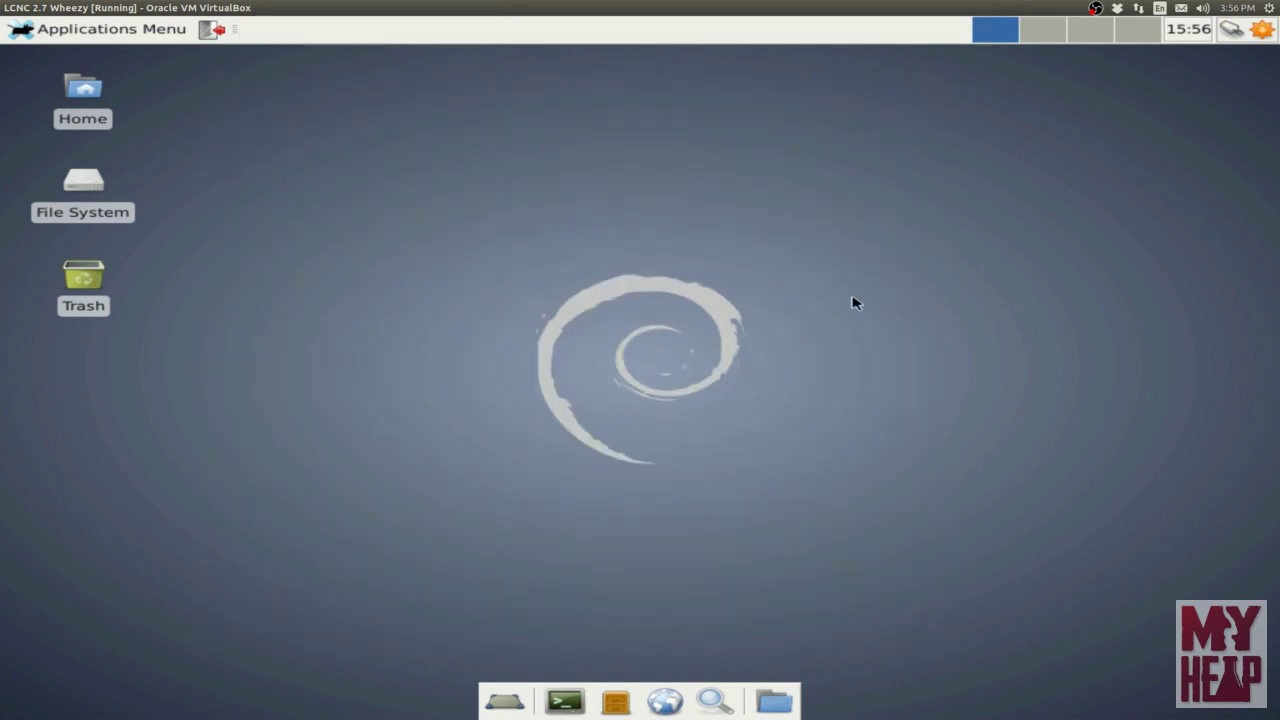
- Try to install gedit from a terminal with sudo apt-get install gedit, entering the account password
click(564, 700)
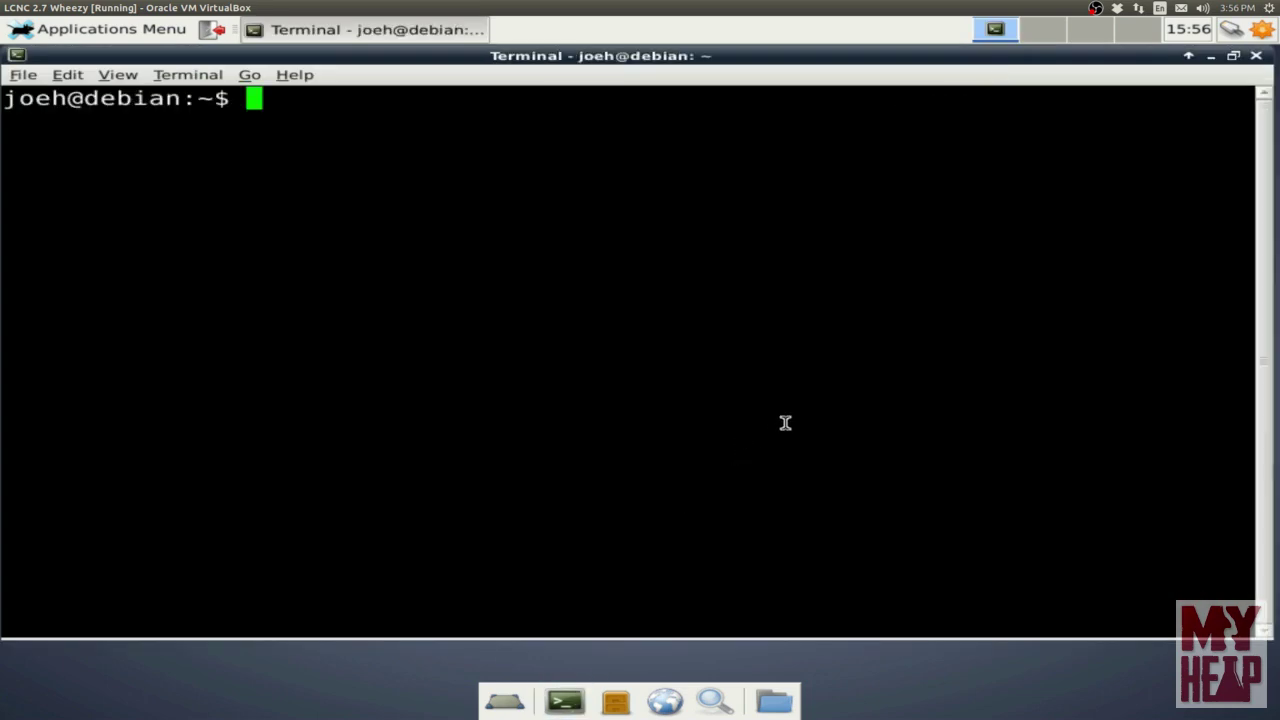
text(sudo )
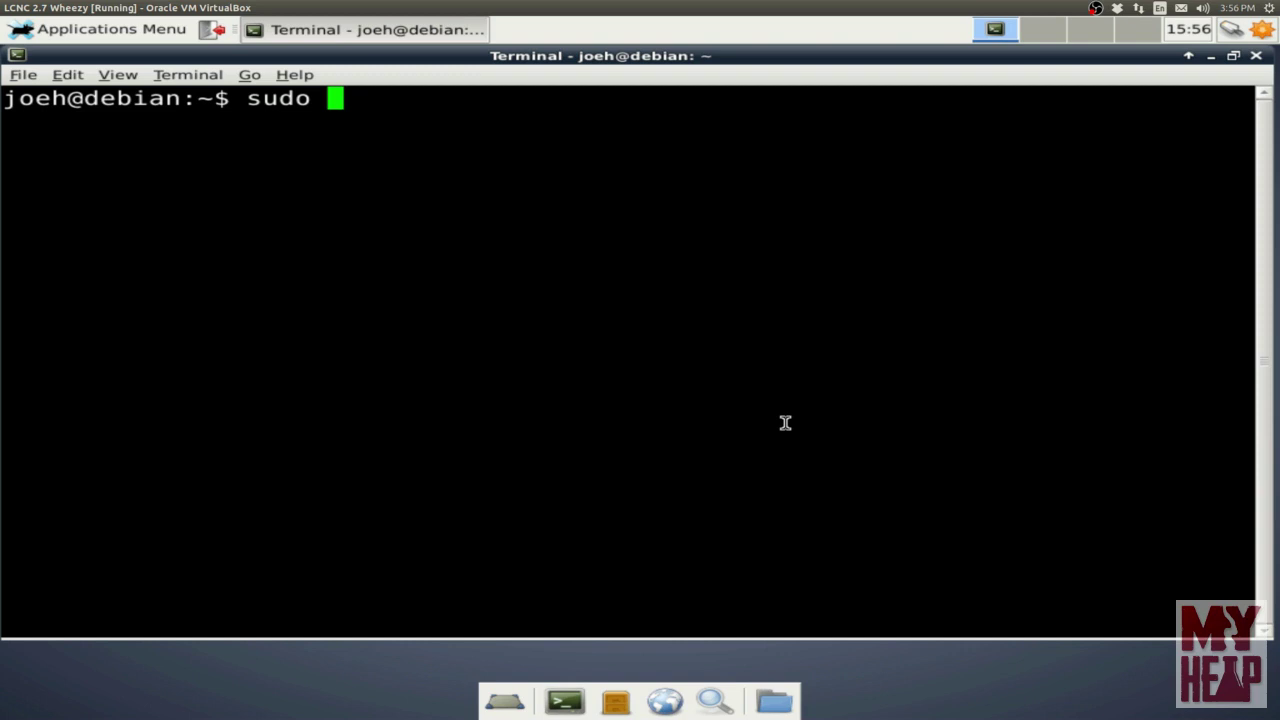
text(apt)
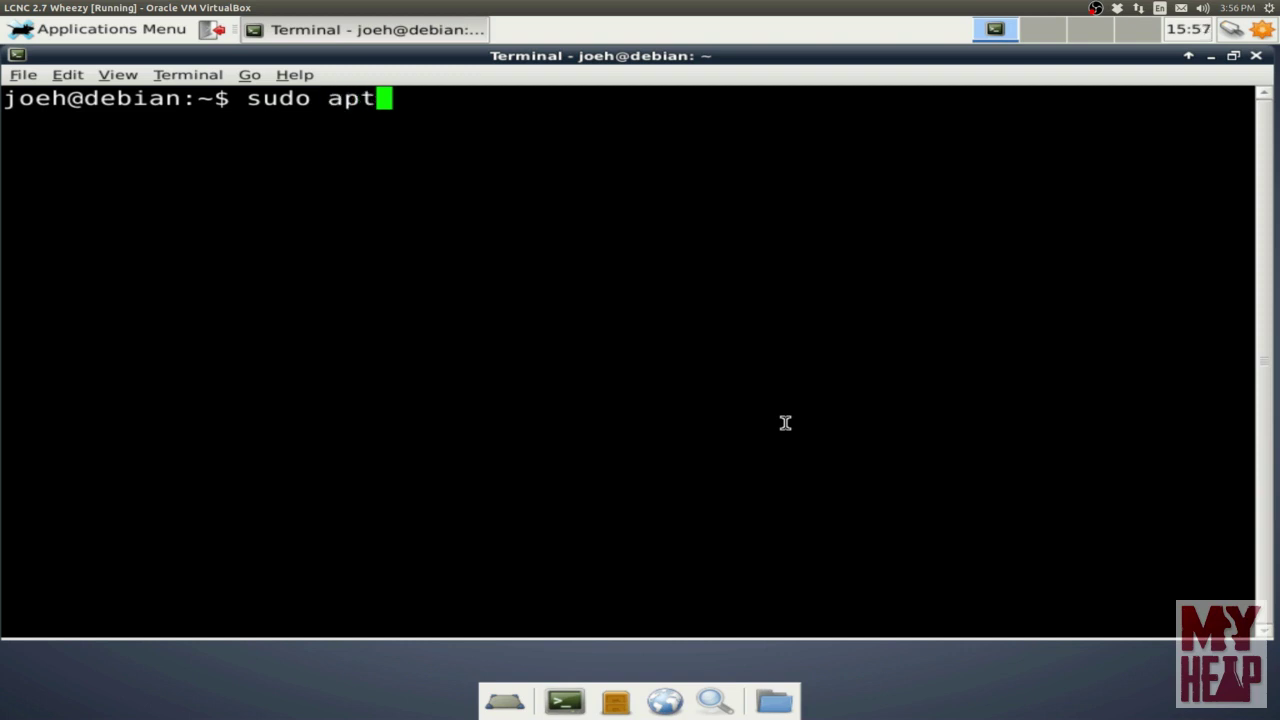
text(-get install )
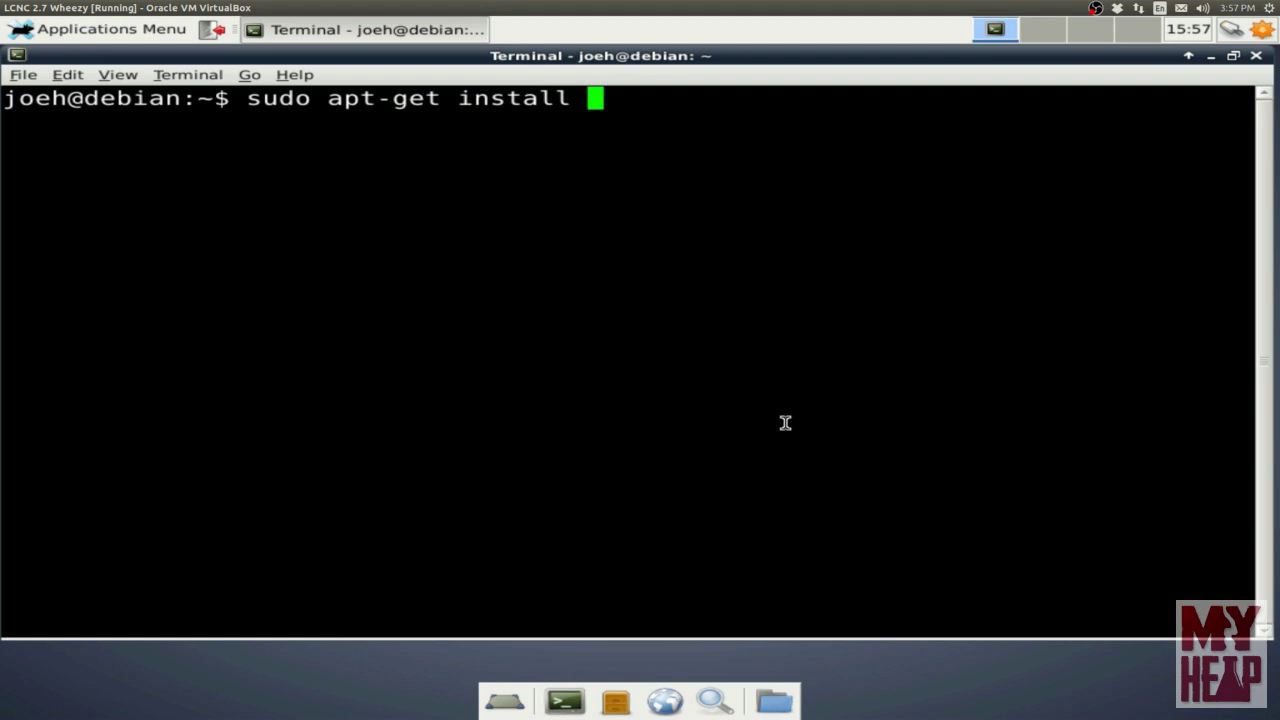
text(gedit)
key(Return)
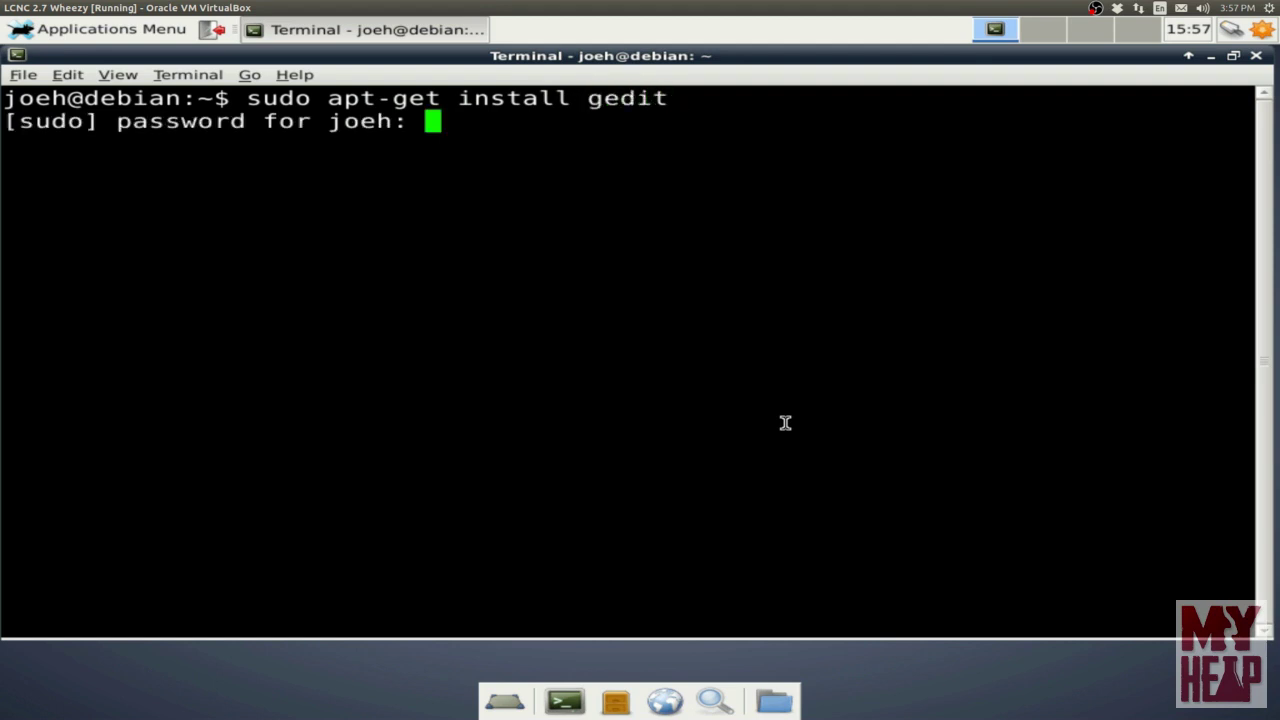
key(Return)
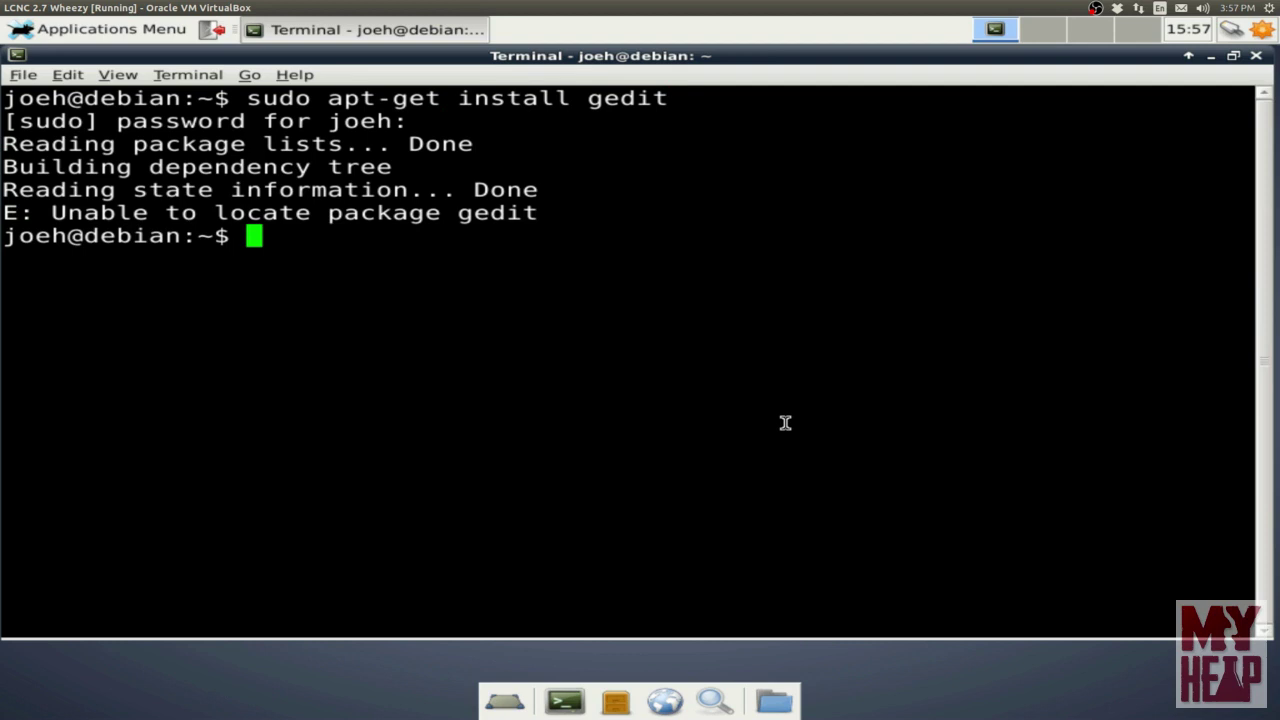
- Try to refresh the package lists with sudo apt-get update, and abort the running command
text(sudo )
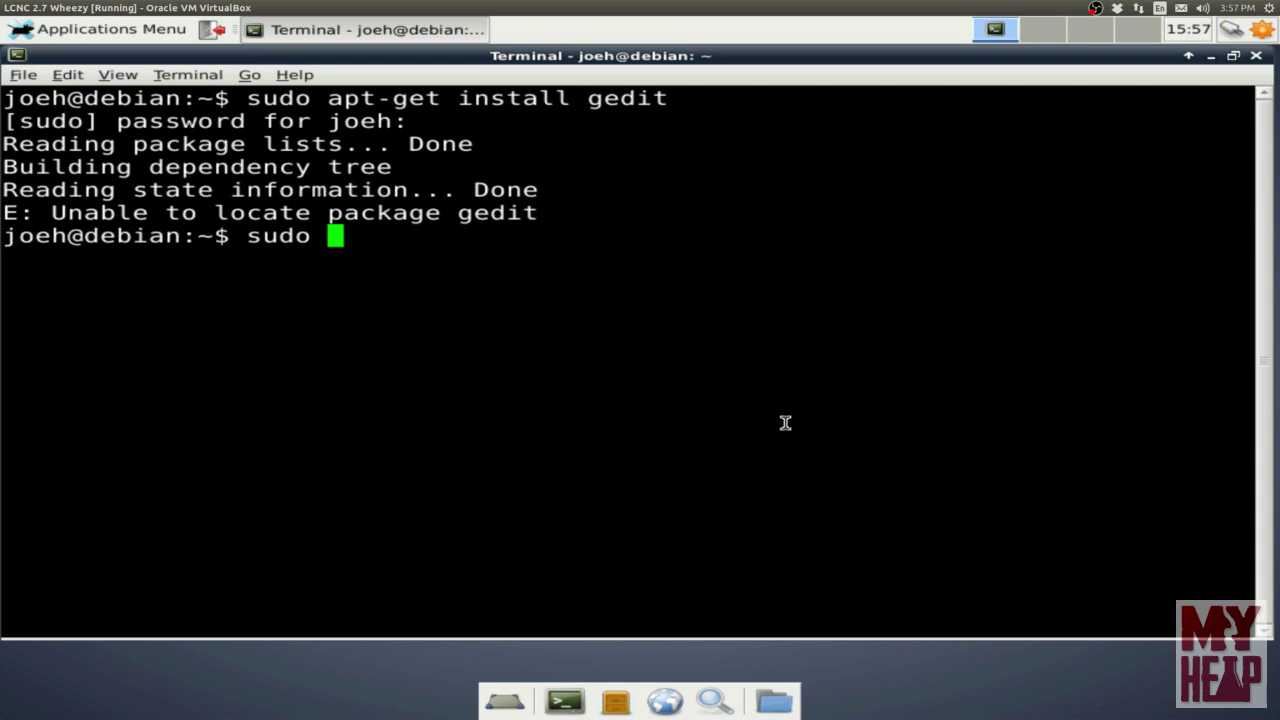
text(apt-)
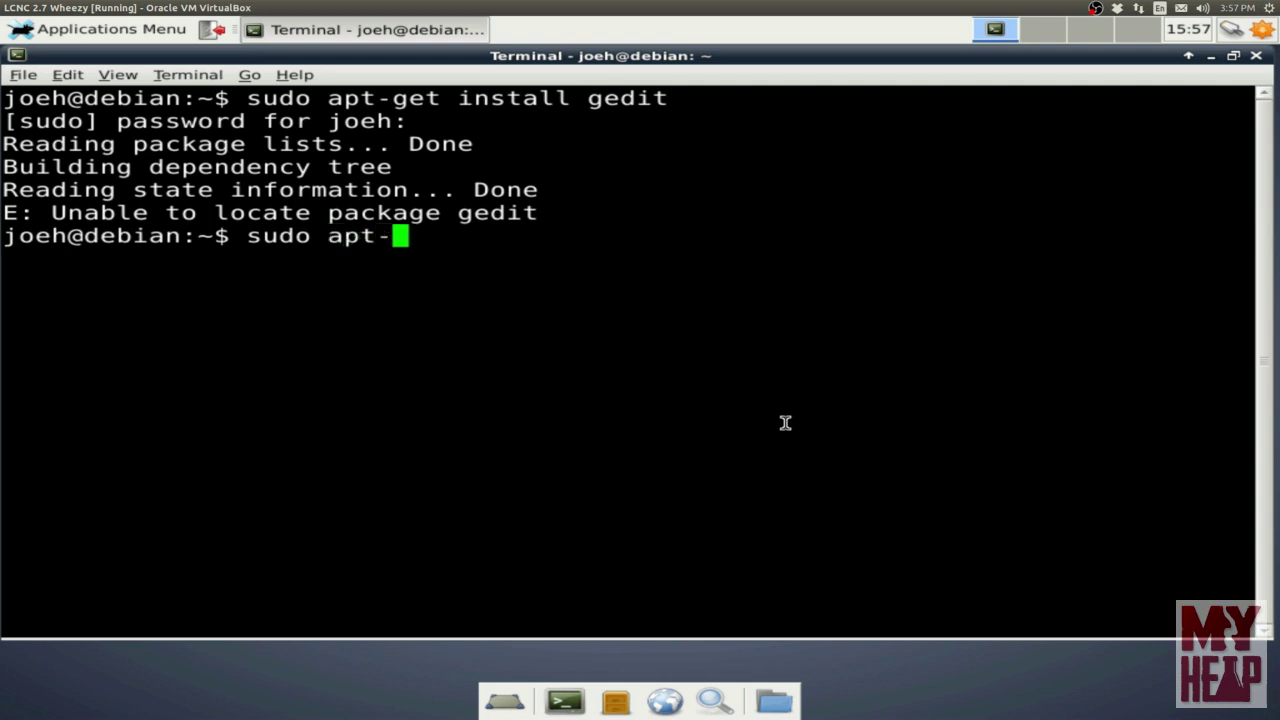
text(update)
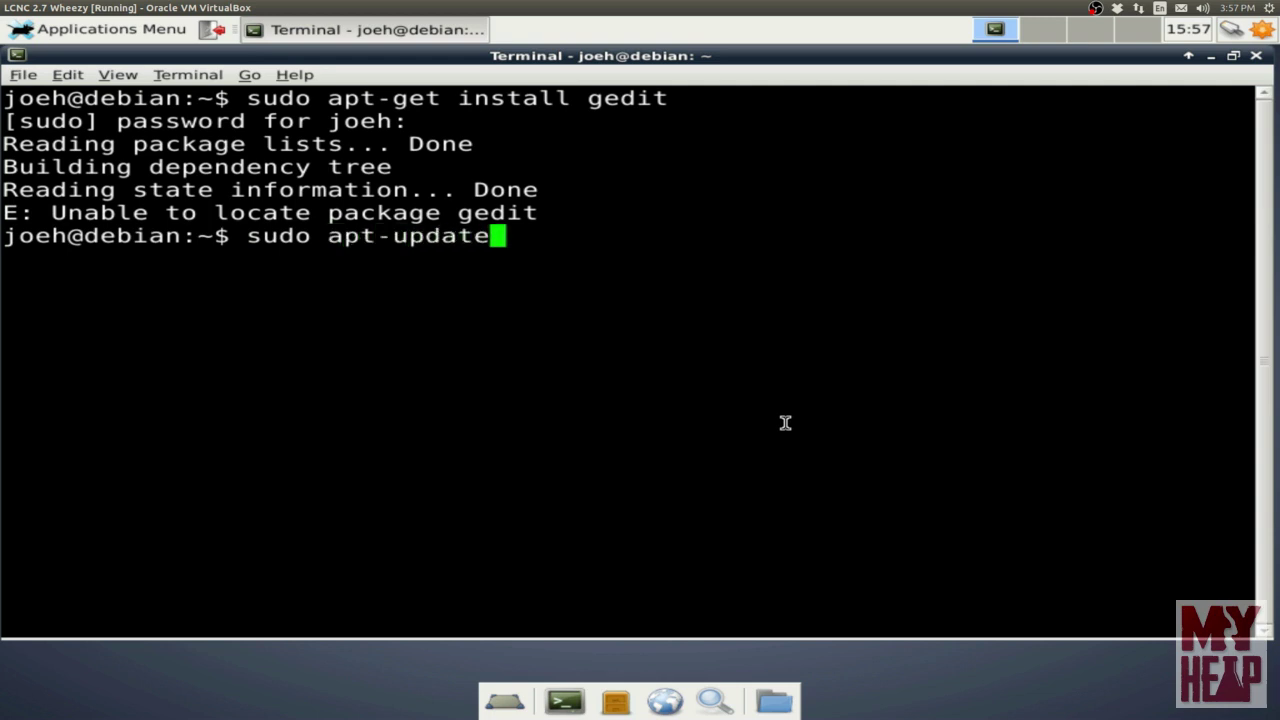
key(BackSpace)
key(BackSpace)
key(BackSpace)
key(BackSpace)
key(BackSpace)
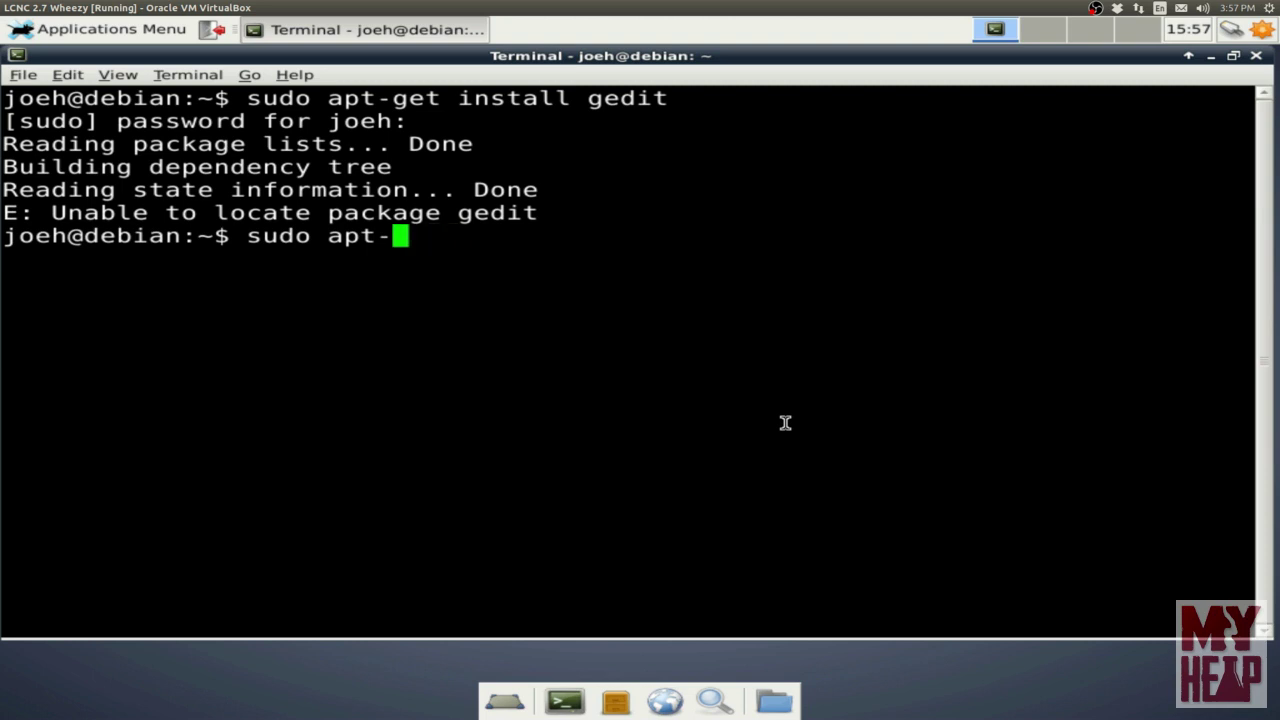
text(get update)
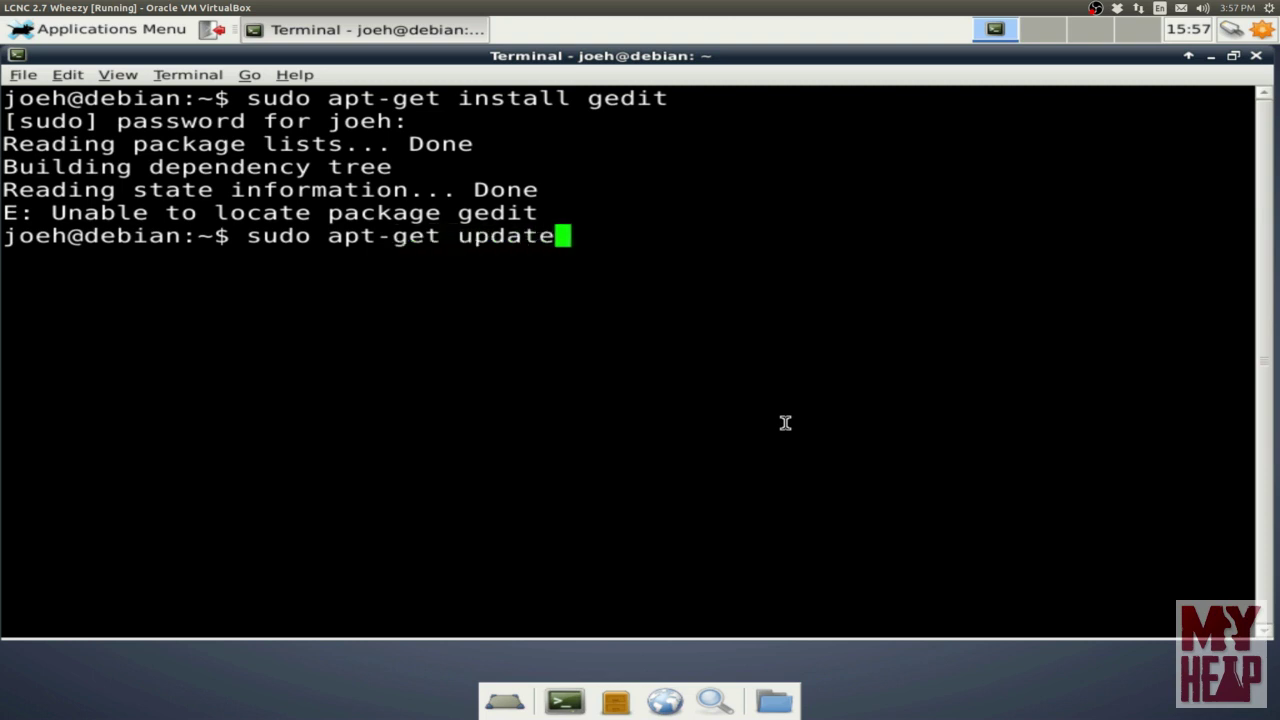
key(Return)
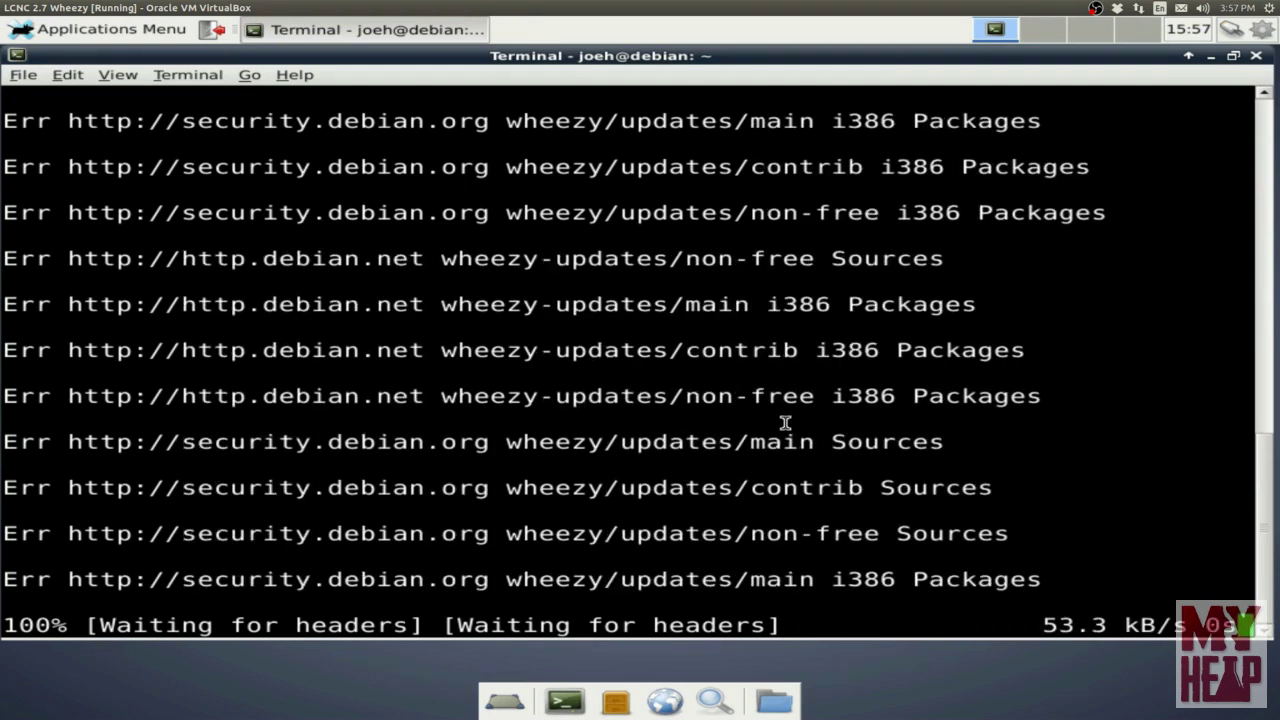
key(ctrl+c)
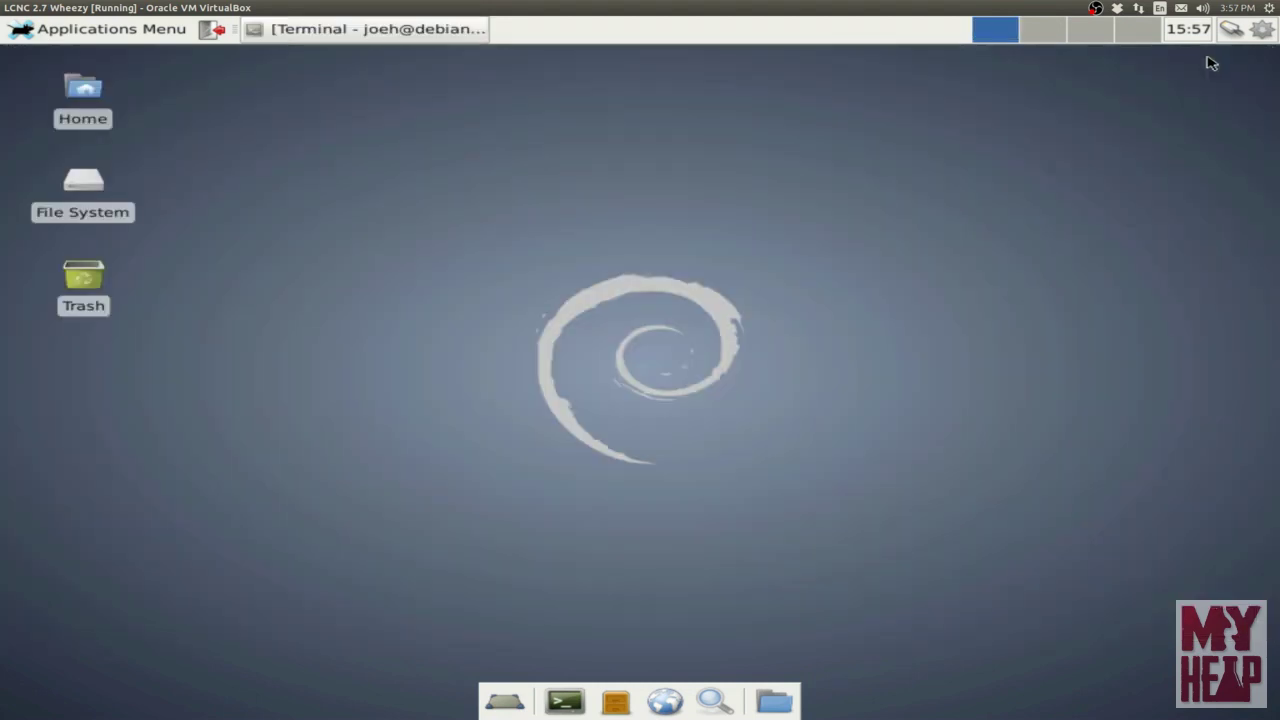
- Minimize the terminal and launch Synaptic Package Manager, authenticating with the account password
click(1210, 56)
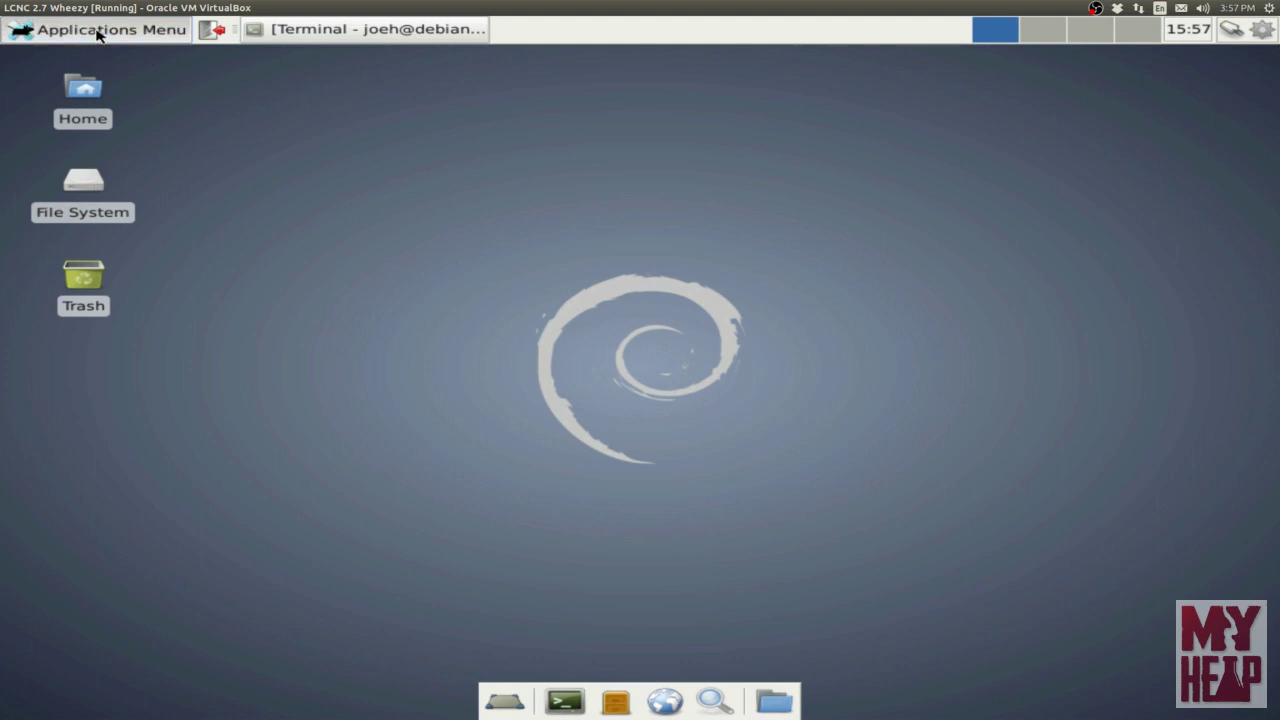
click(97, 32)
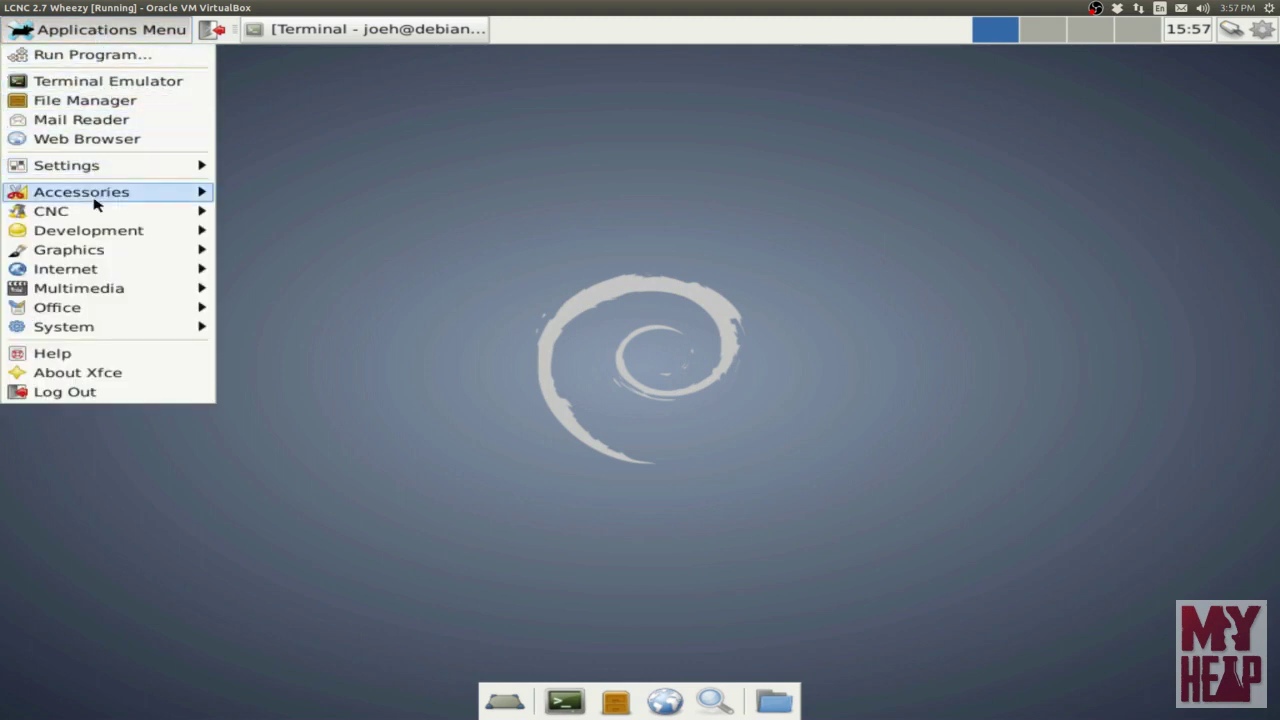
mouse_move(117, 334)
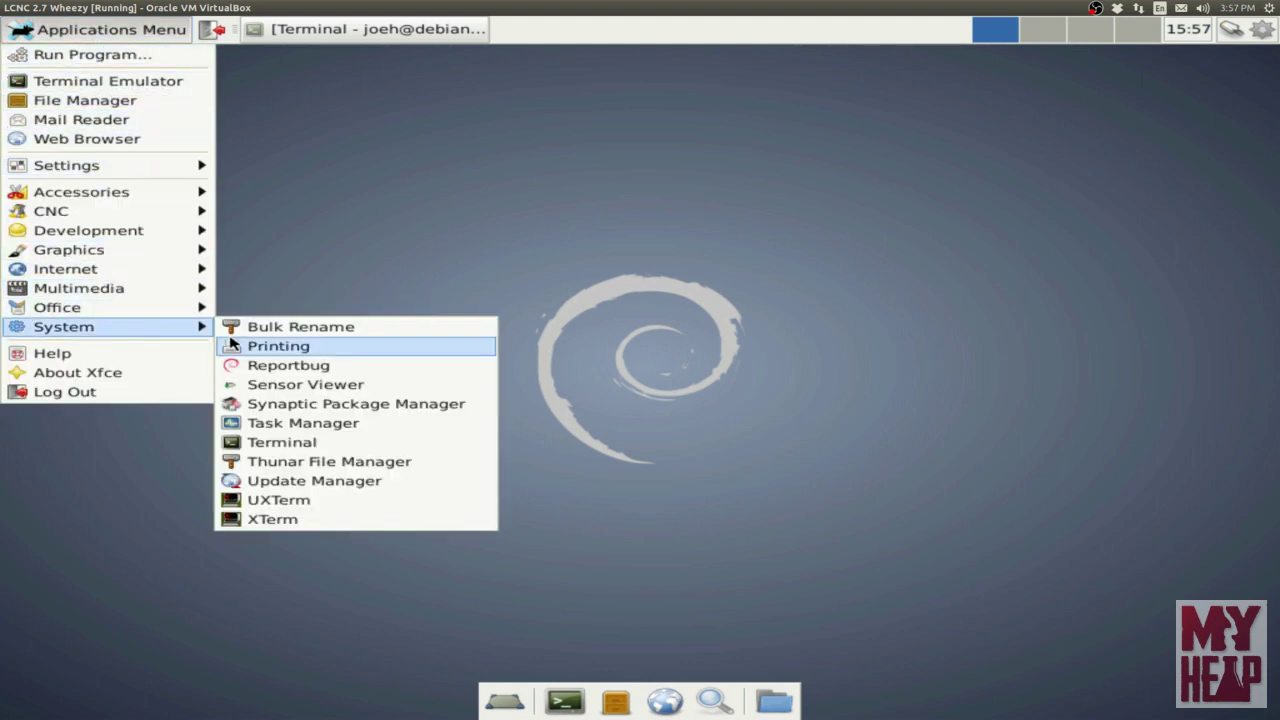
click(312, 406)
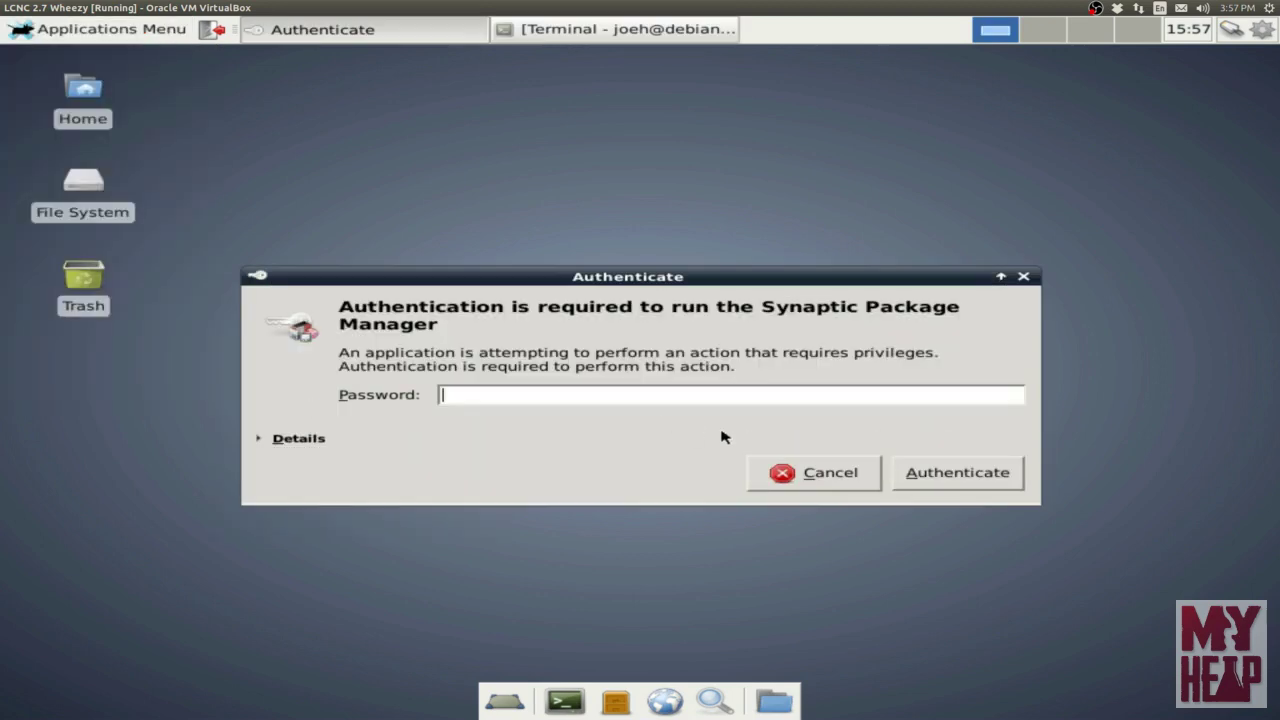
text(•••)
key(Return)
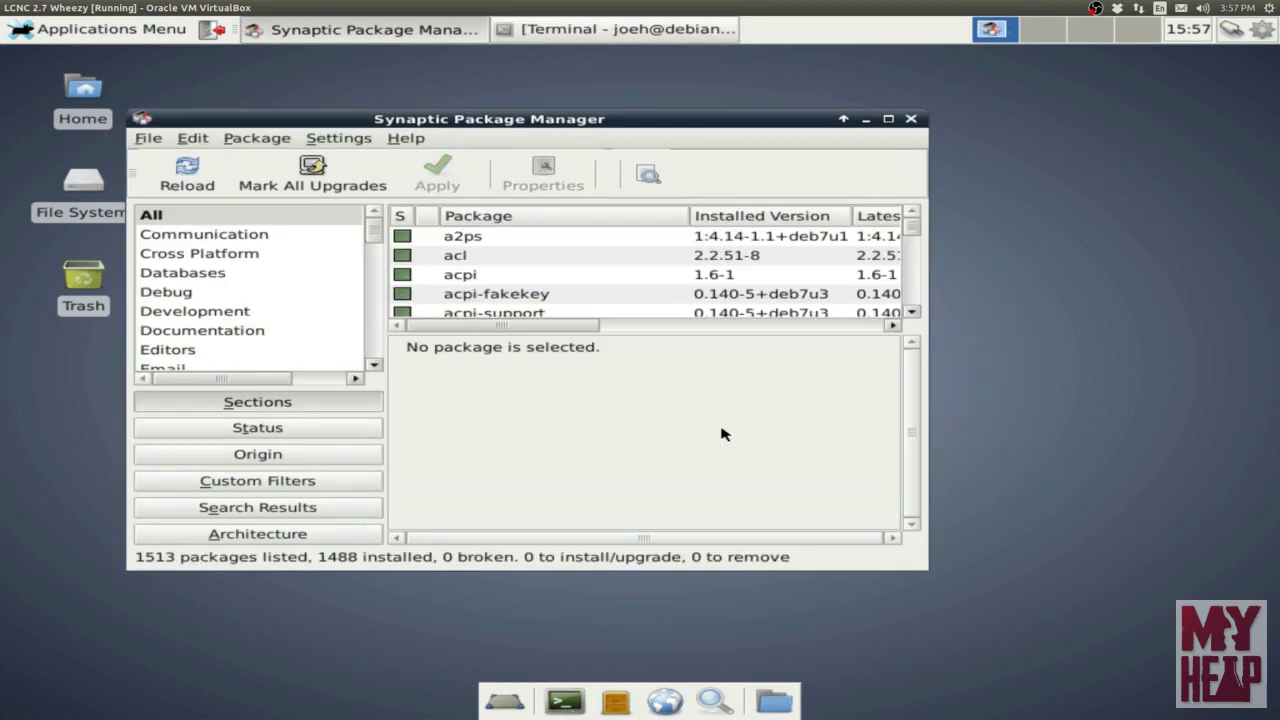
- Open Synaptic's repository settings and examine the Debian and LinuxCNC entries among the other software sources
click(355, 140)
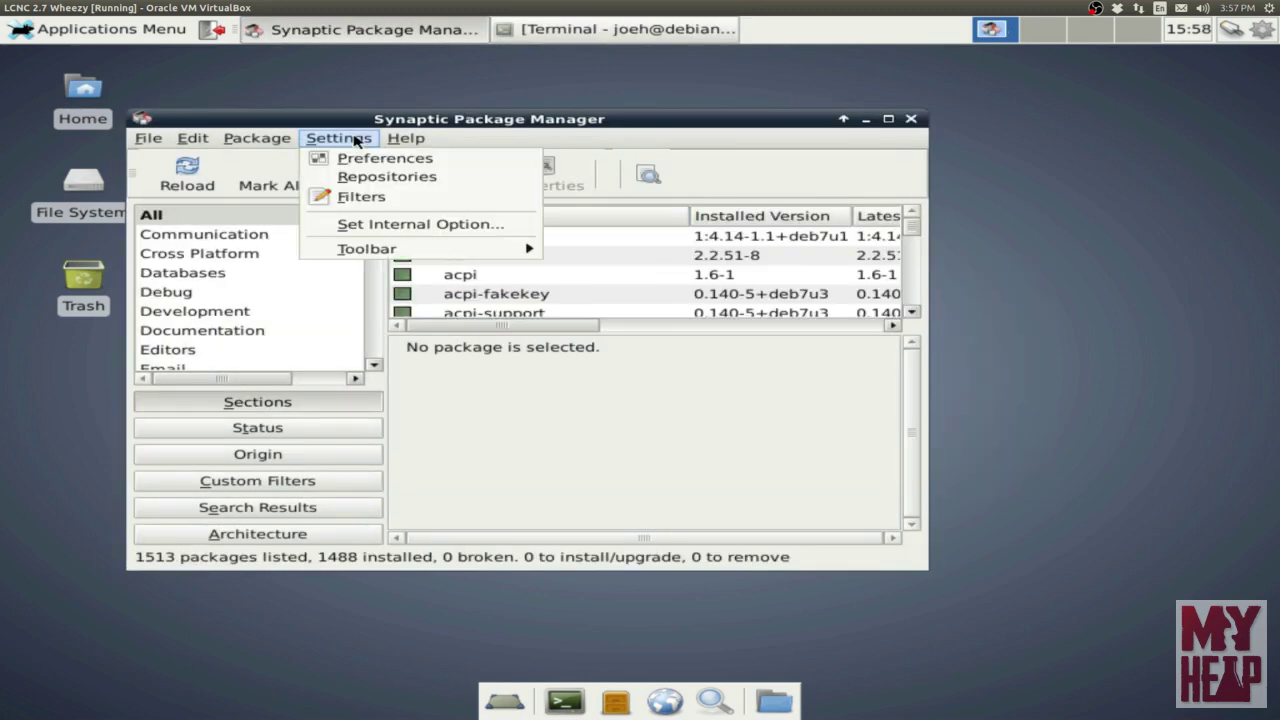
click(370, 177)
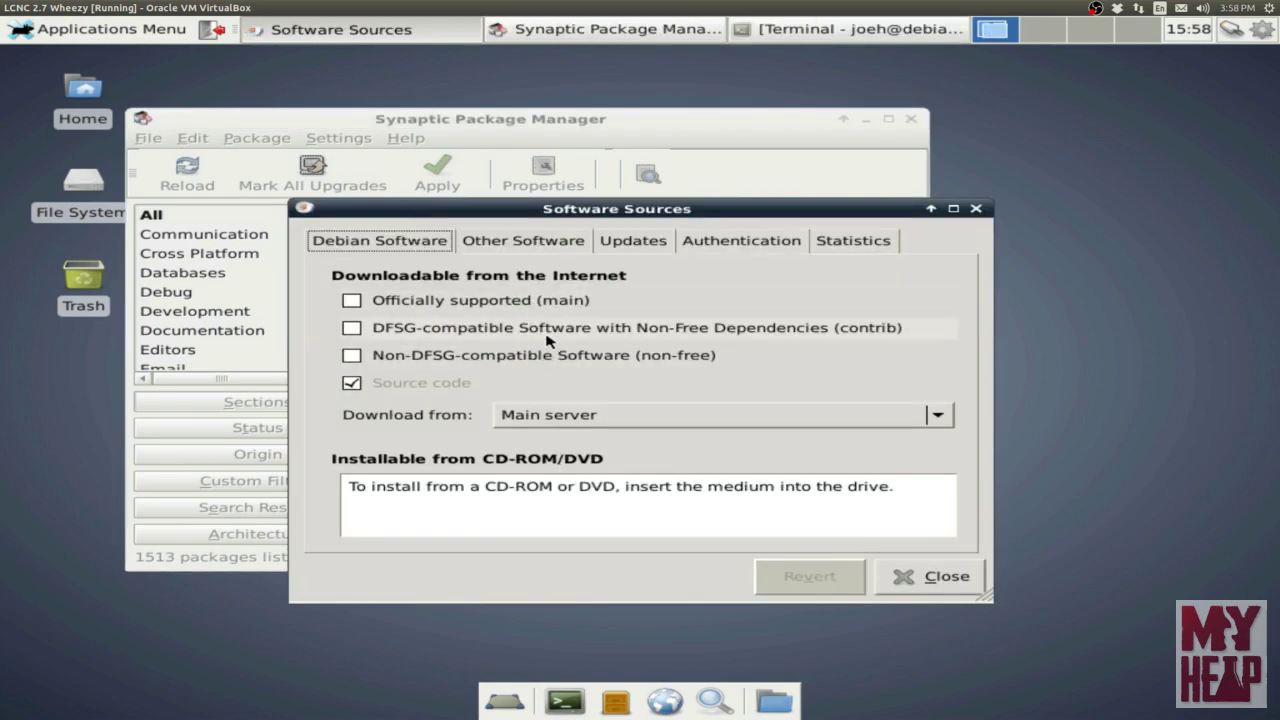
click(537, 243)
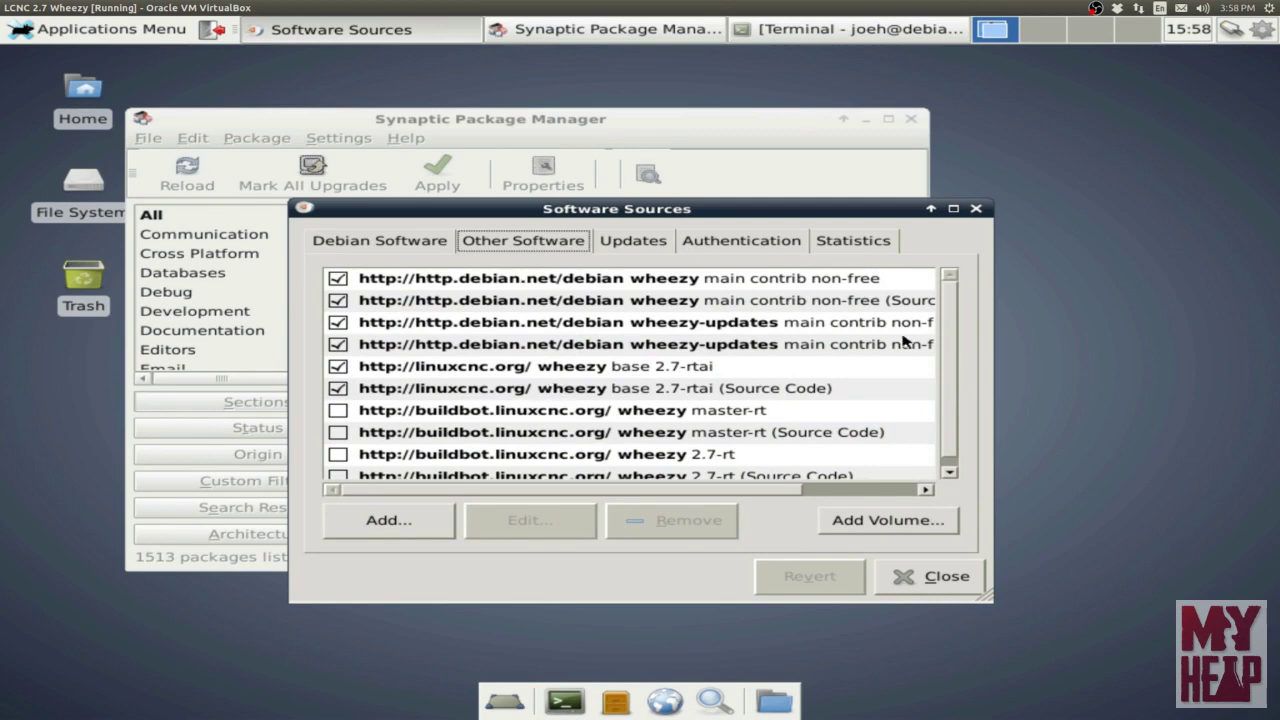
scroll(952, 343, down, 1)
scroll(952, 343, up, 1)
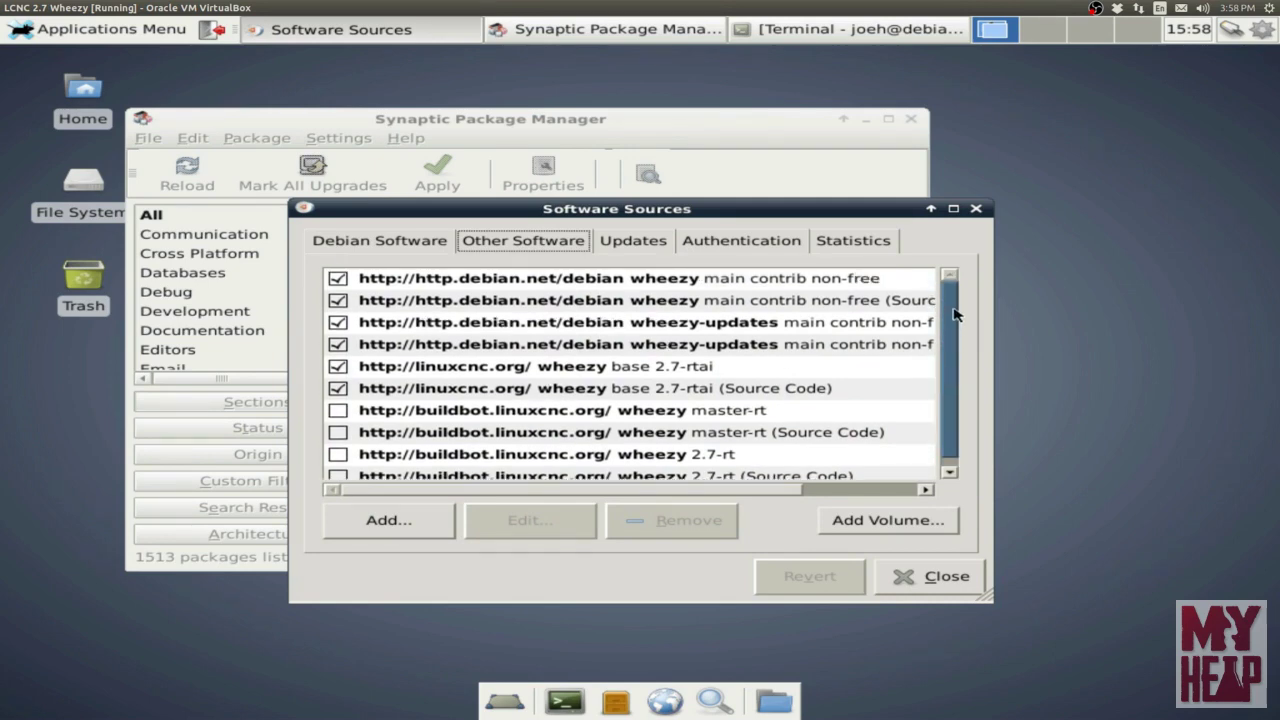
scroll(954, 350, down, 1)
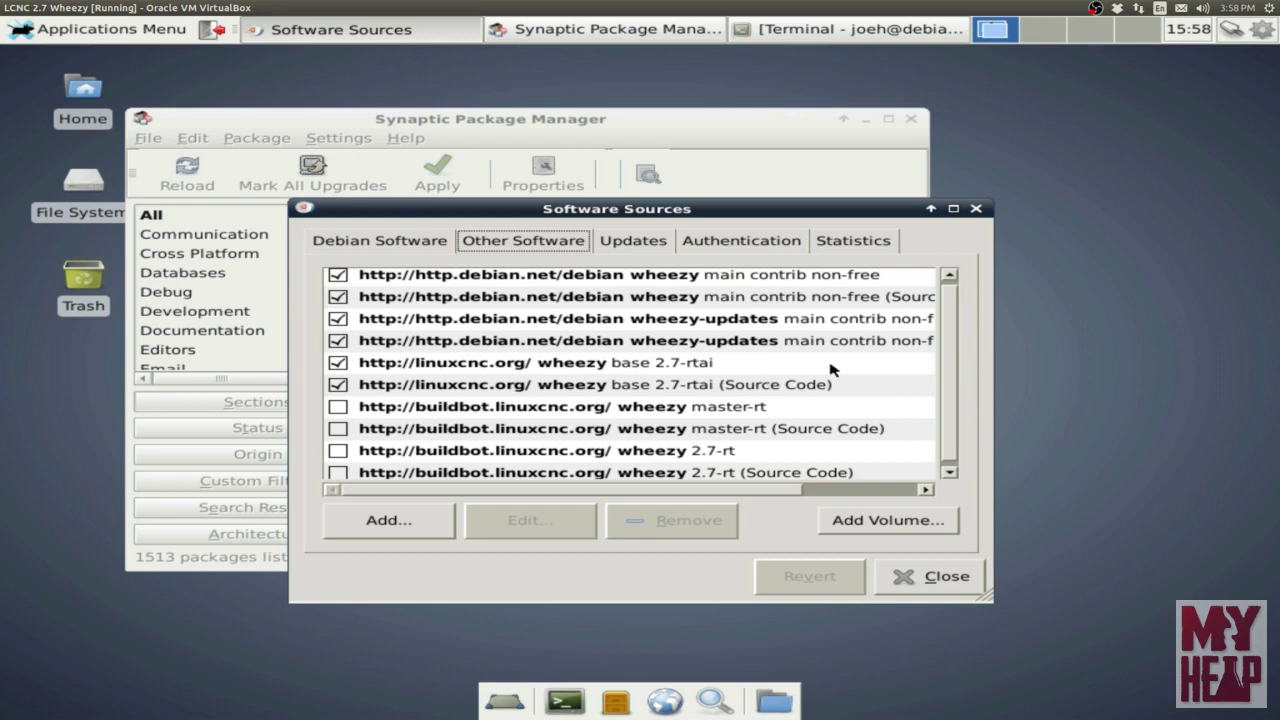
scroll(952, 379, down, 1)
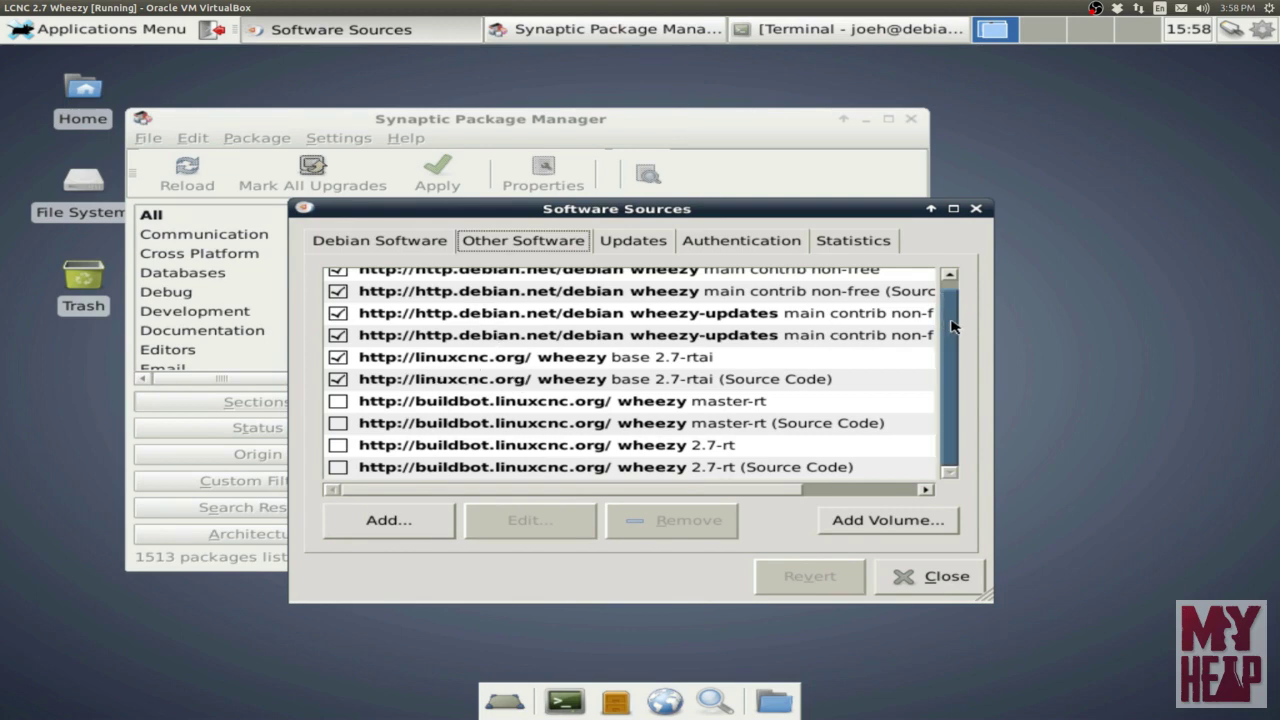
scroll(955, 320, up, 1)
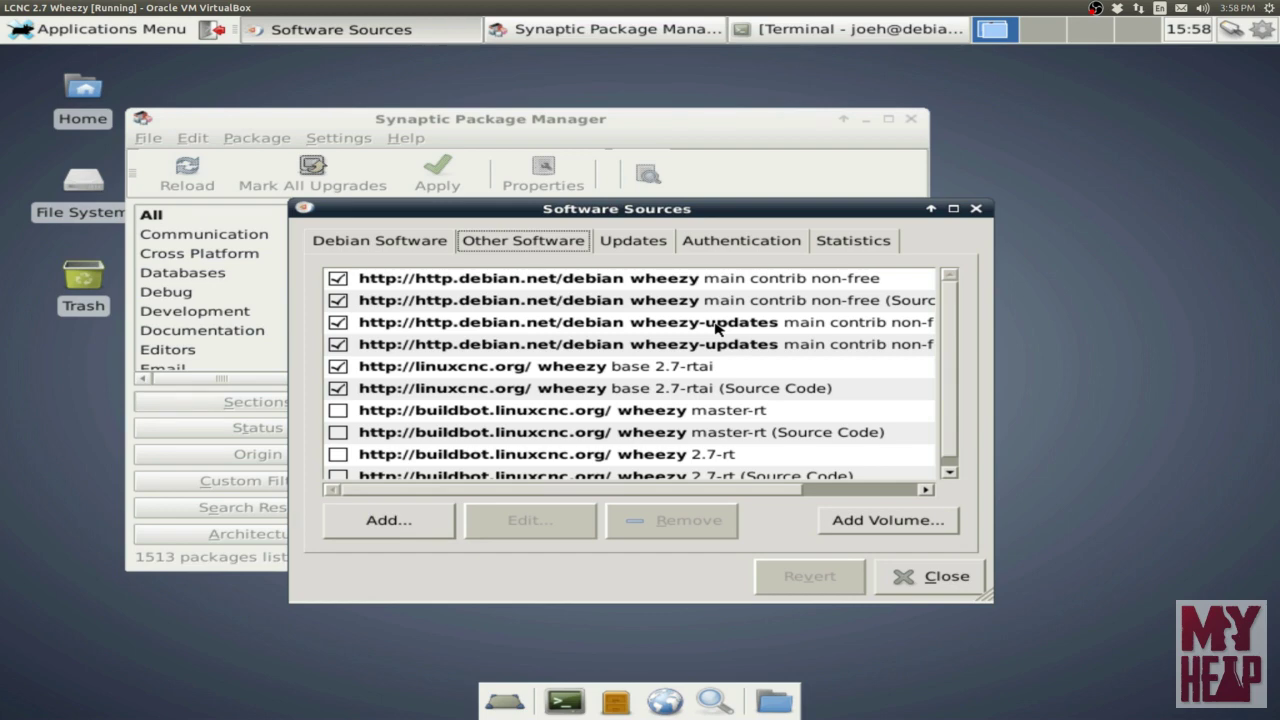
- Switch back to the terminal, clear its output, and check the installed Debian release with lsb_release -a
click(798, 30)
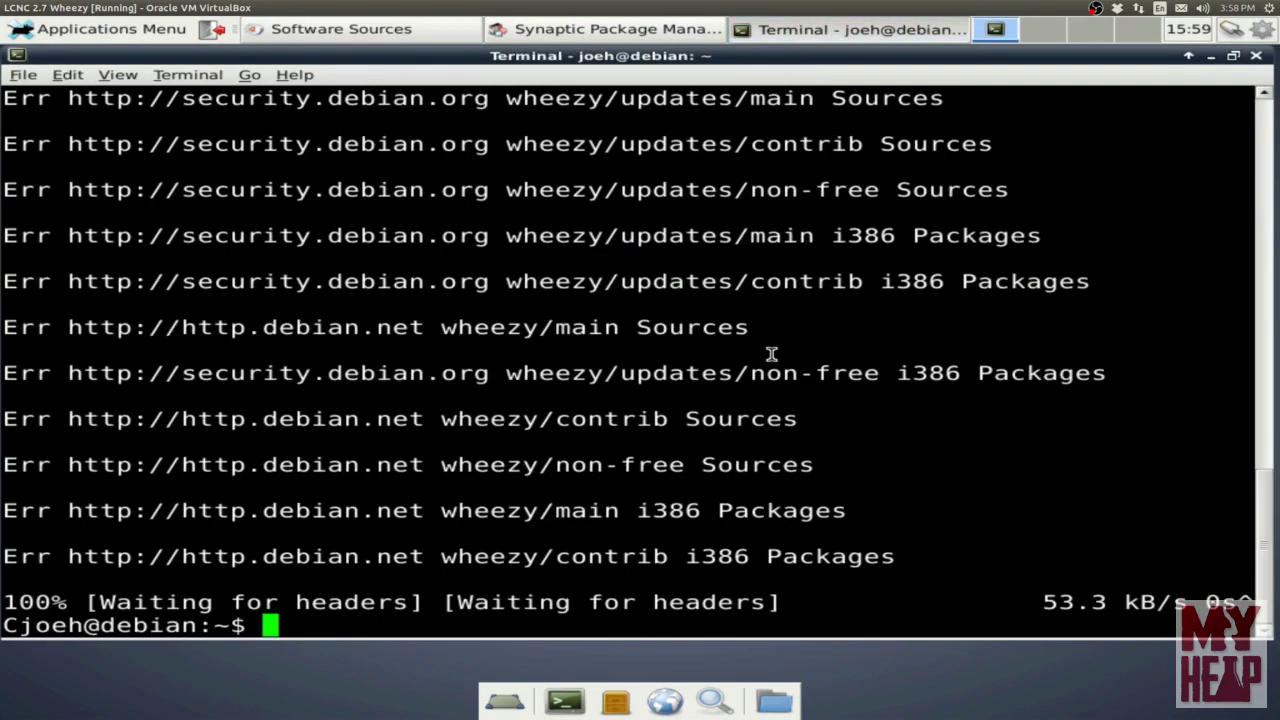
text(clear)
key(Return)
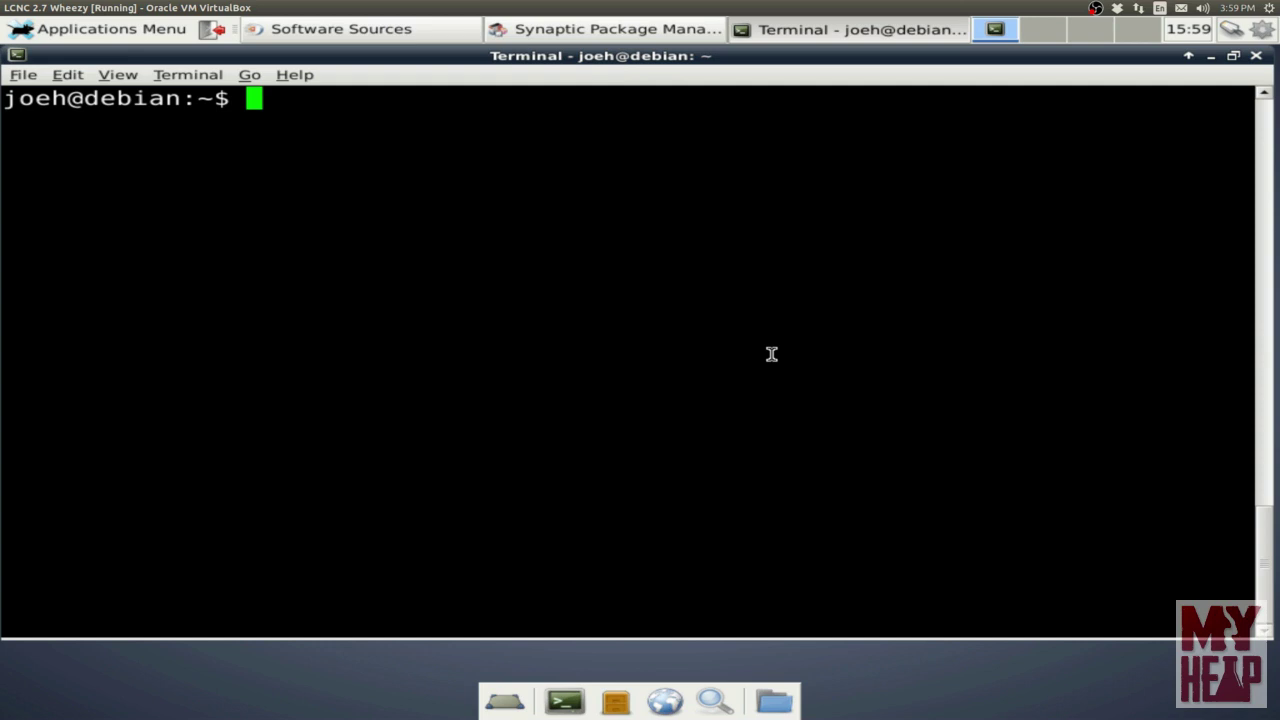
text(lsb_)
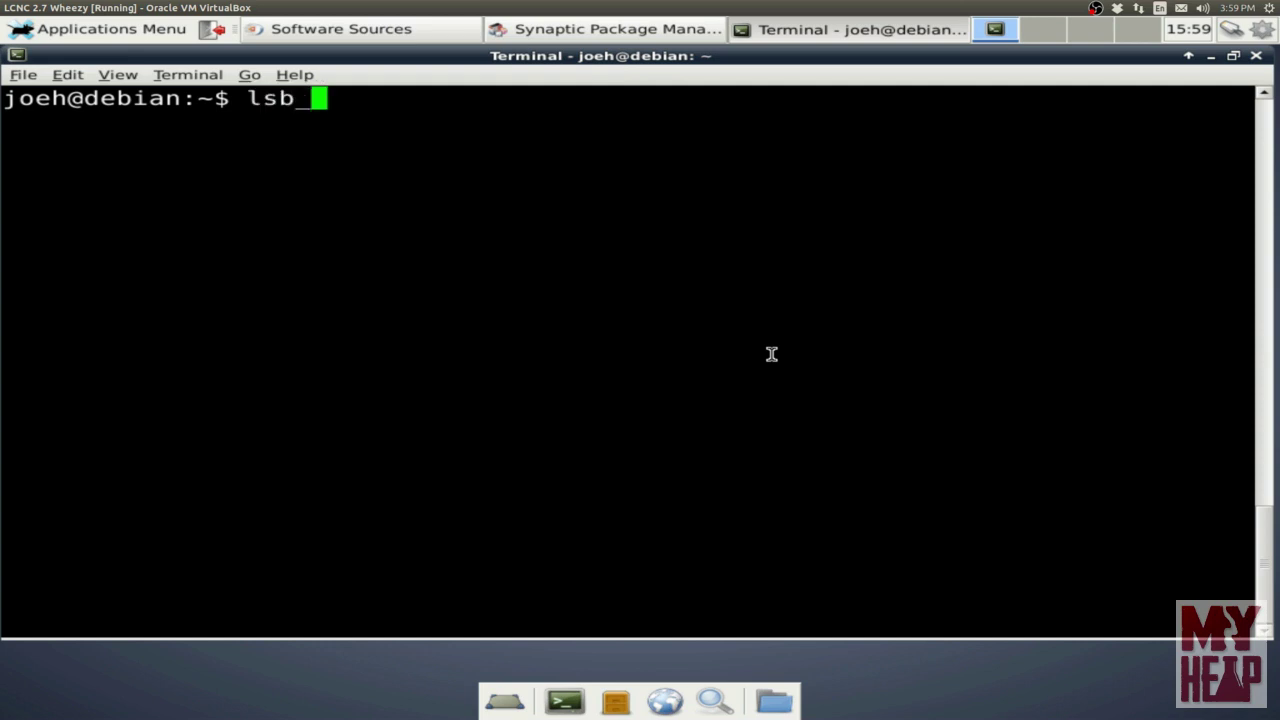
text(release)
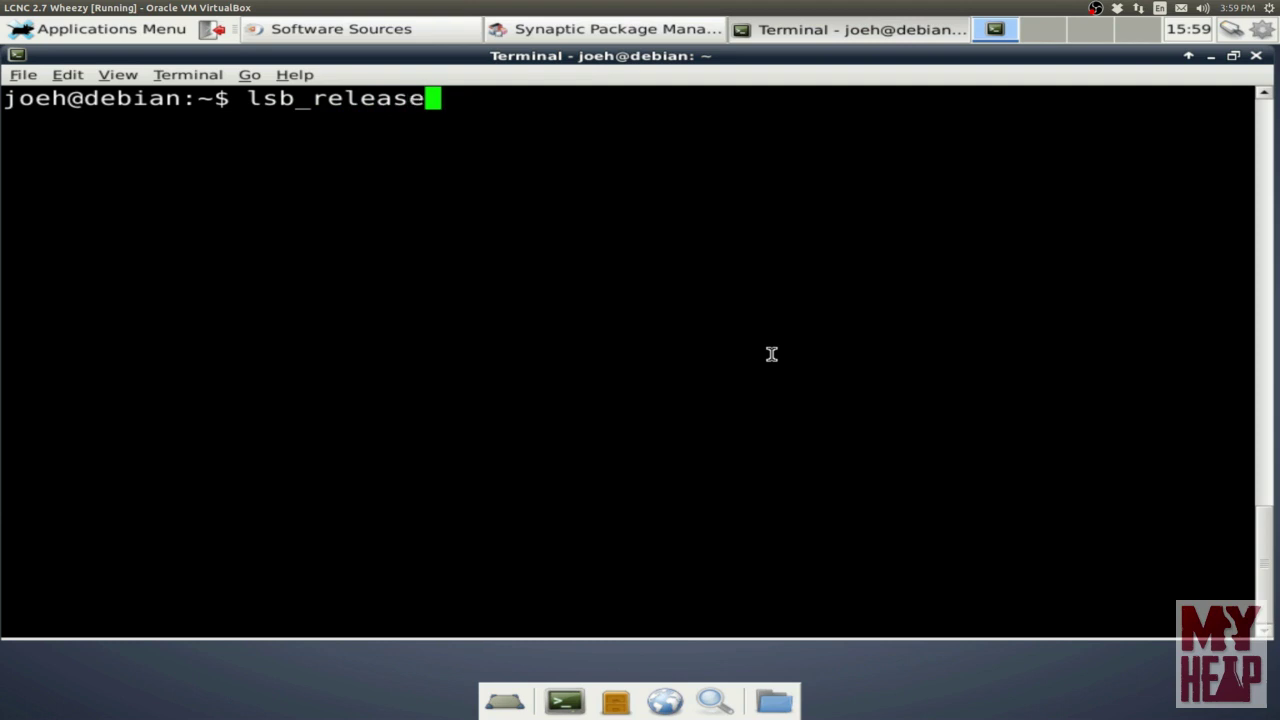
text( -a)
key(Return)
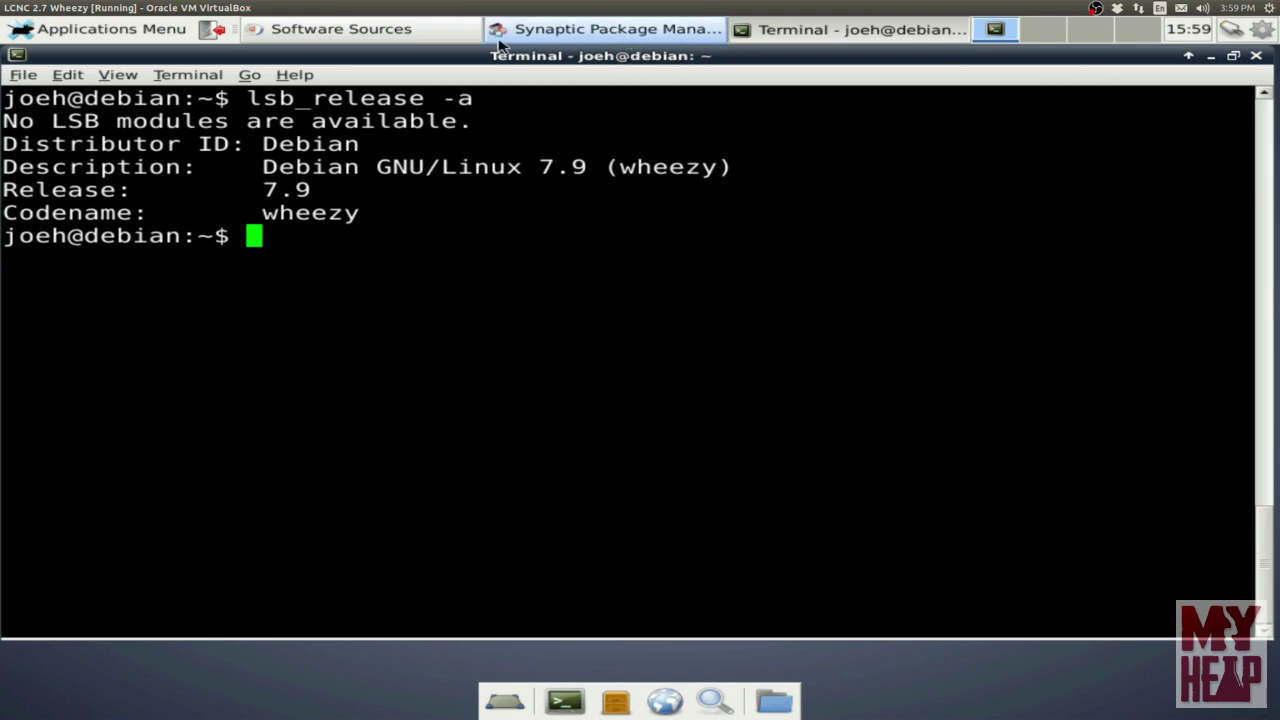
click(448, 38)
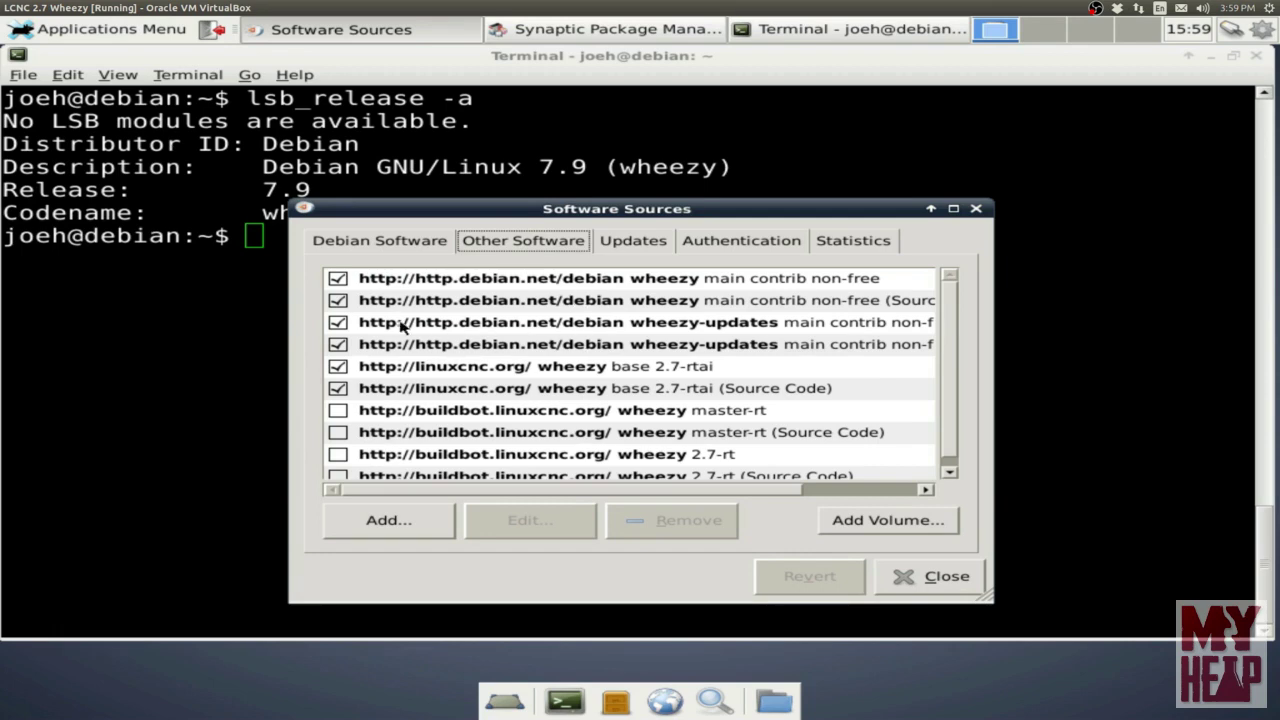
click(339, 323)
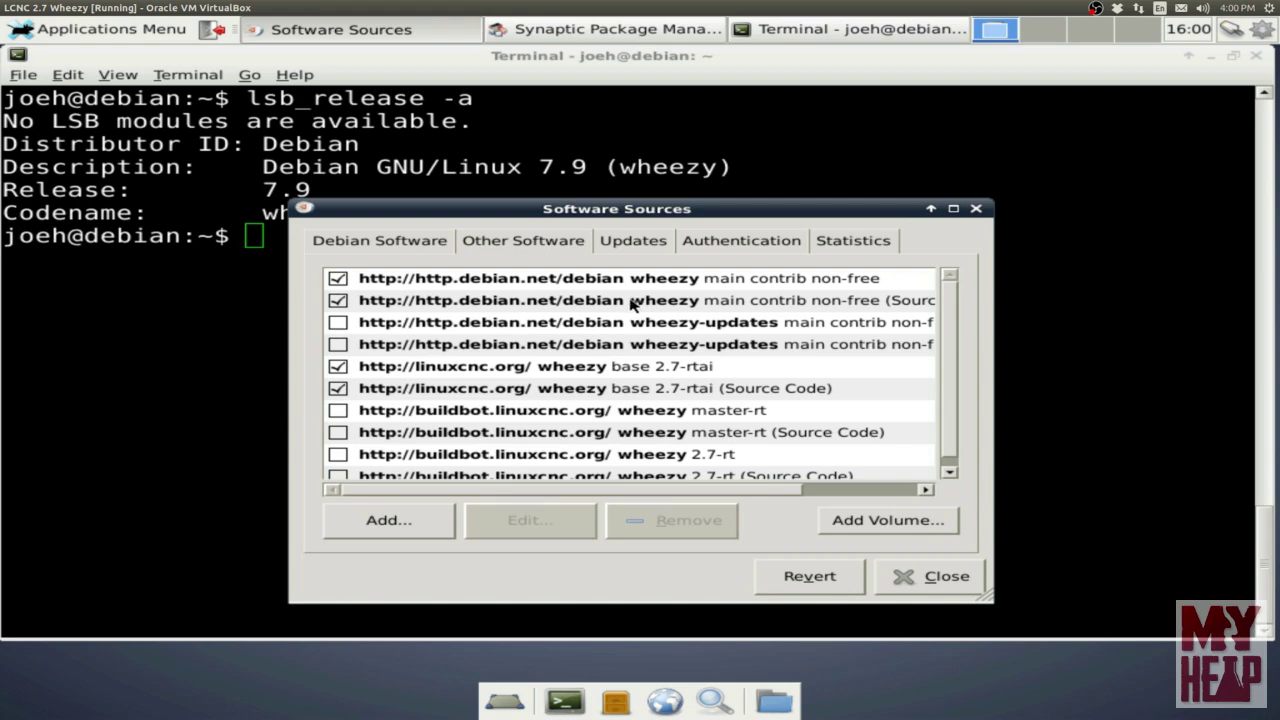
click(462, 302)
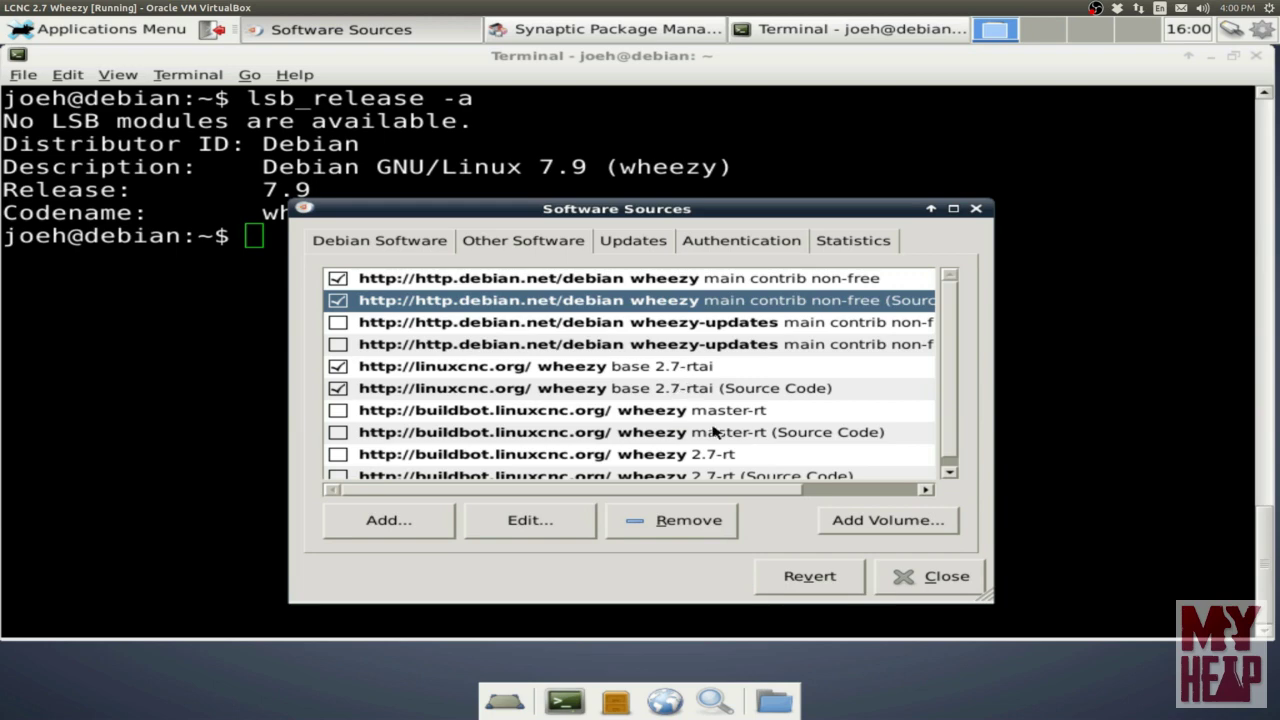
click(540, 521)
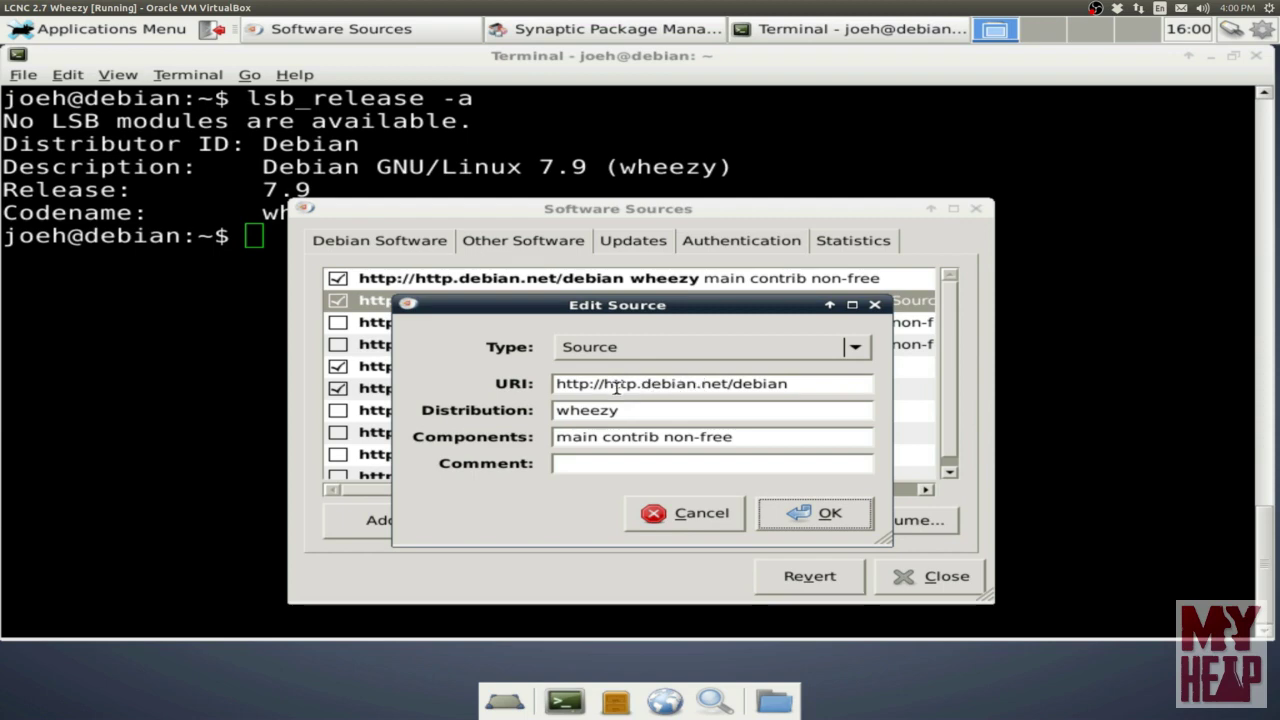
double_click(618, 384)
text(archive)
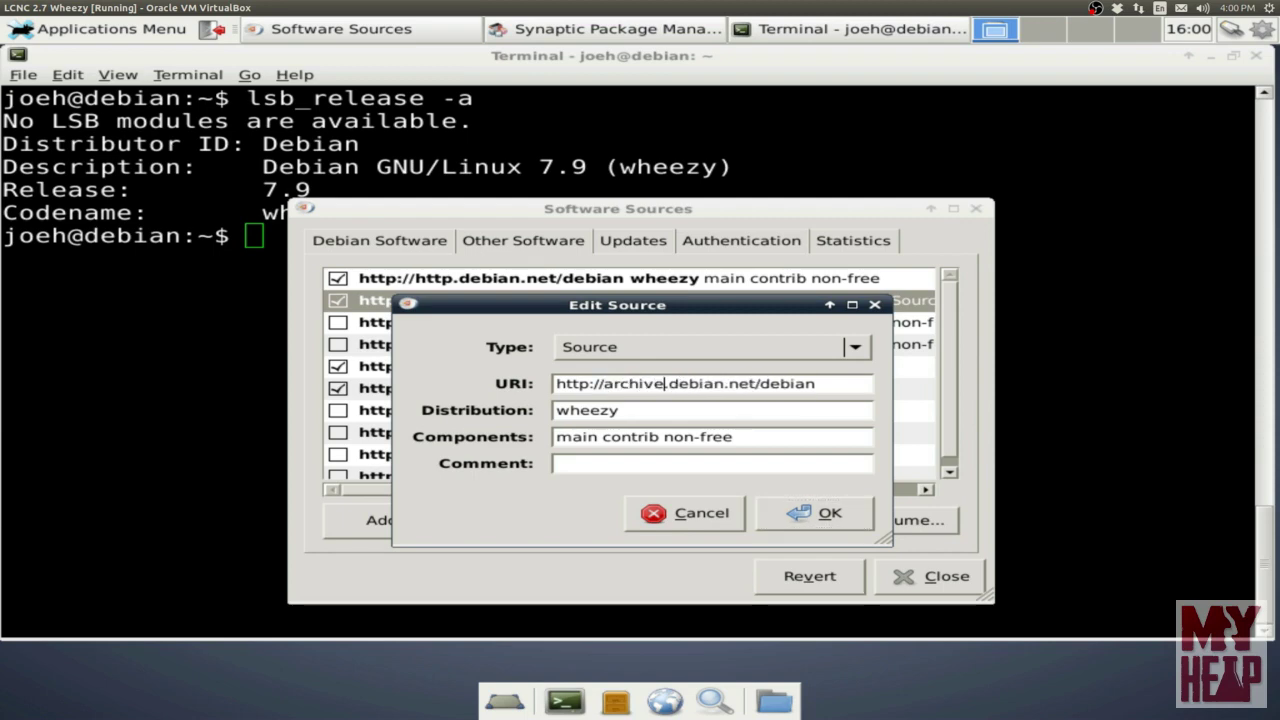
double_click(741, 384)
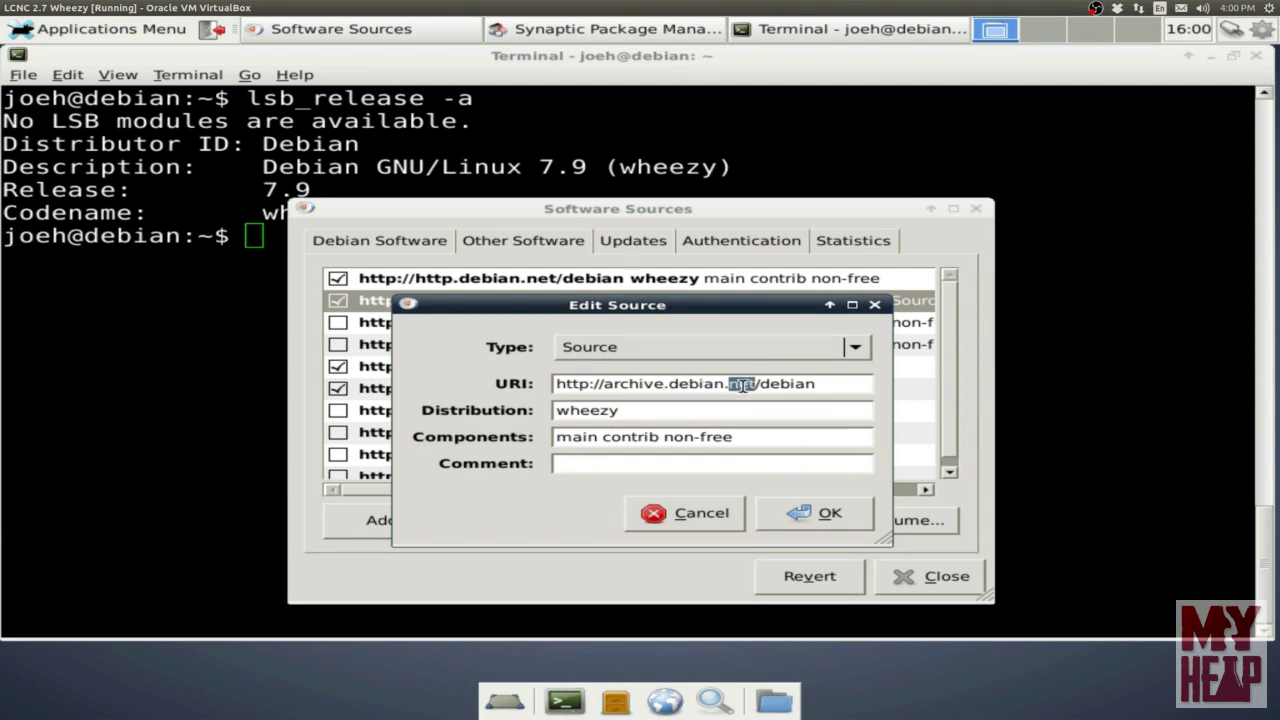
text(org)
click(833, 510)
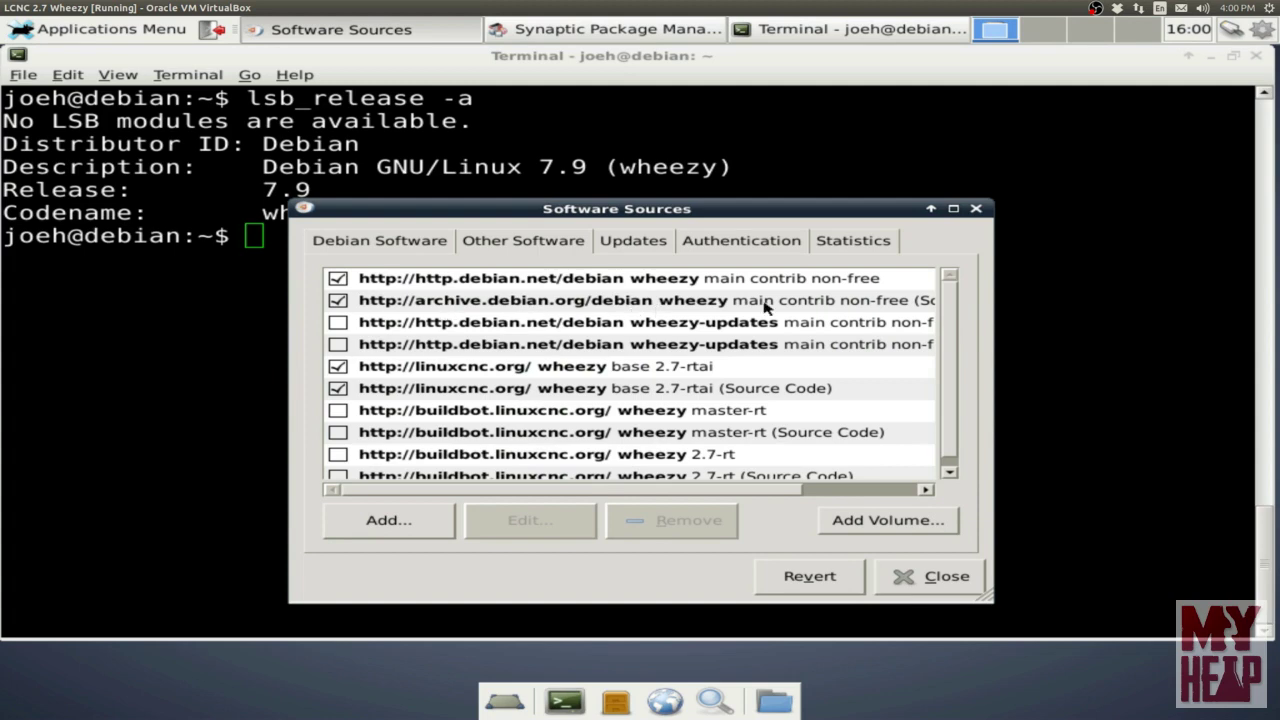
click(588, 280)
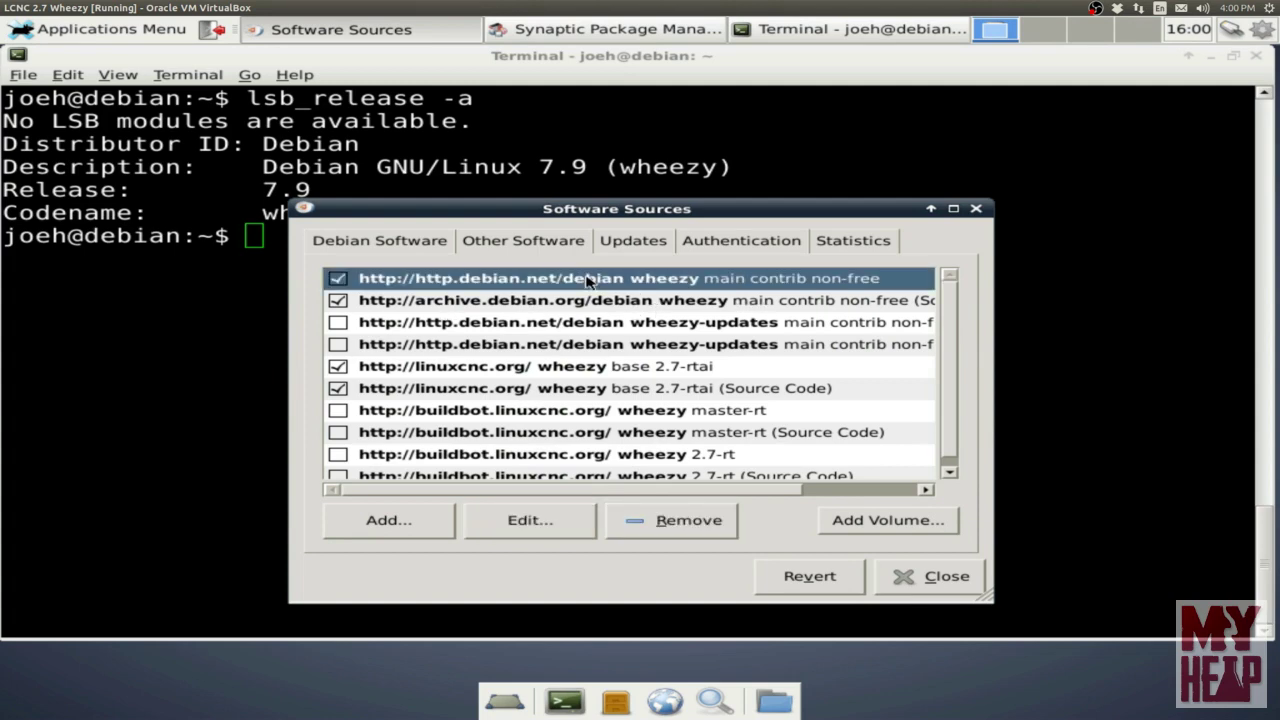
click(532, 520)
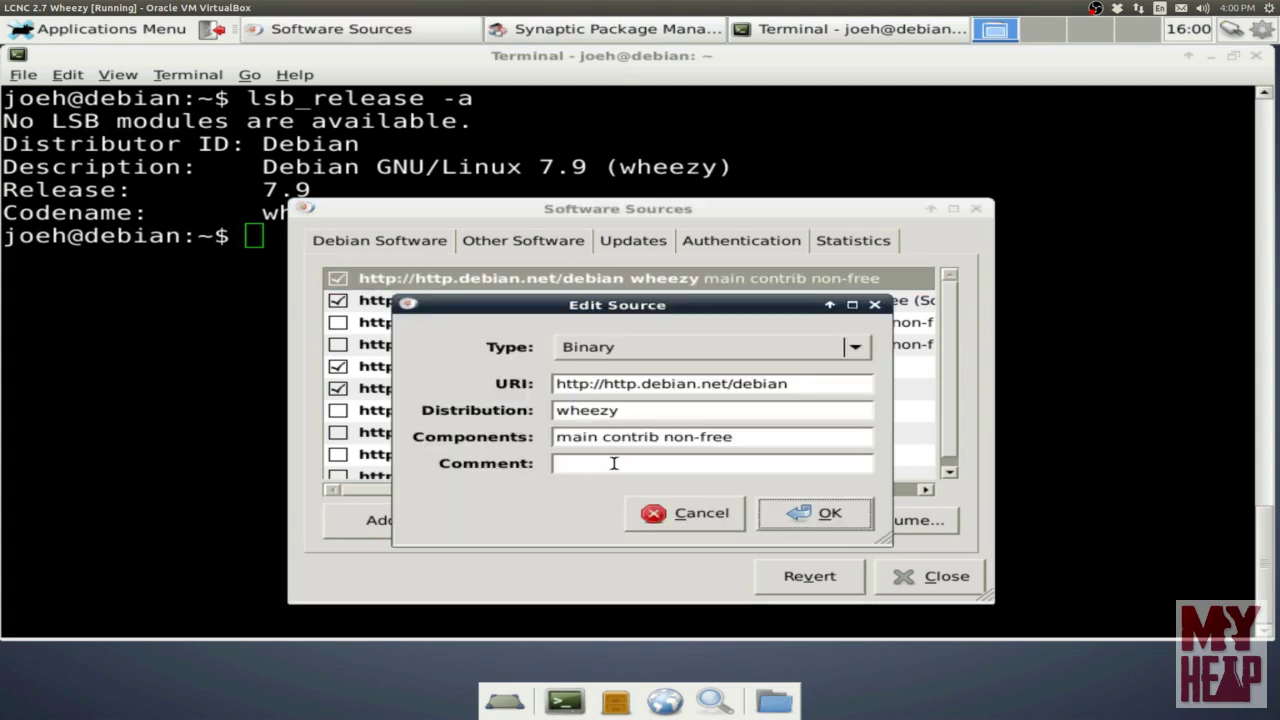
double_click(613, 384)
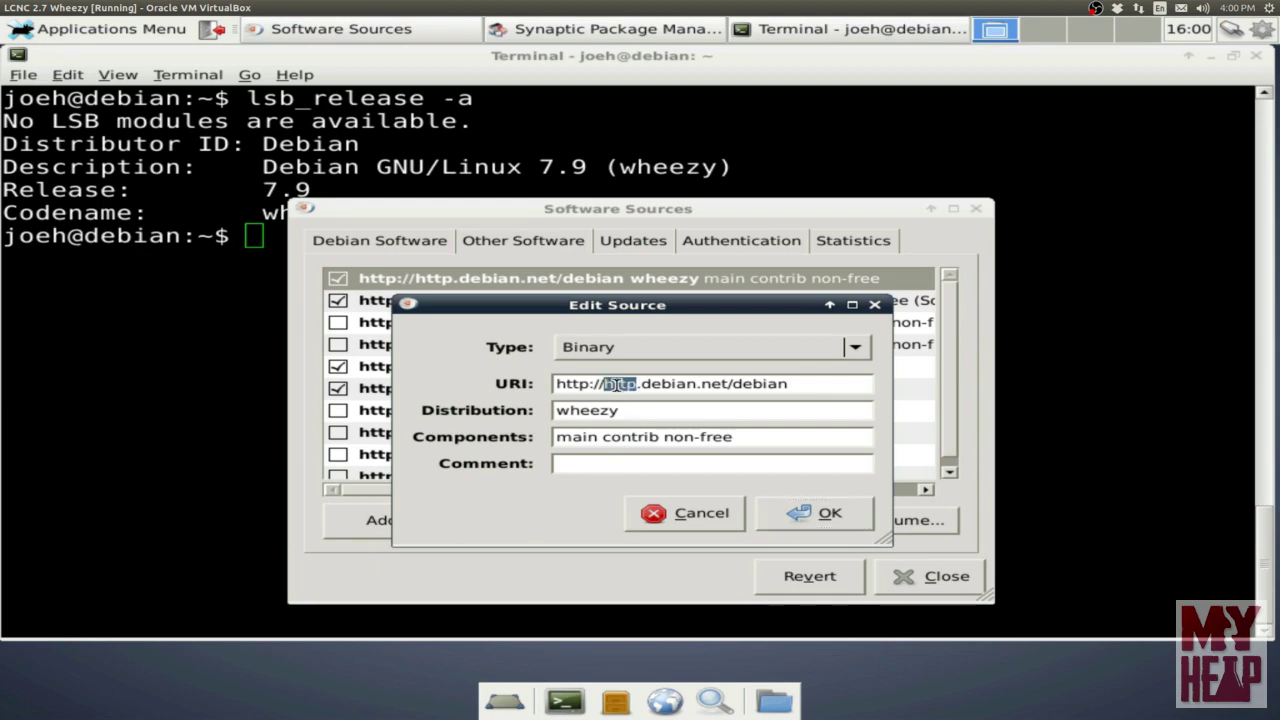
text(archive)
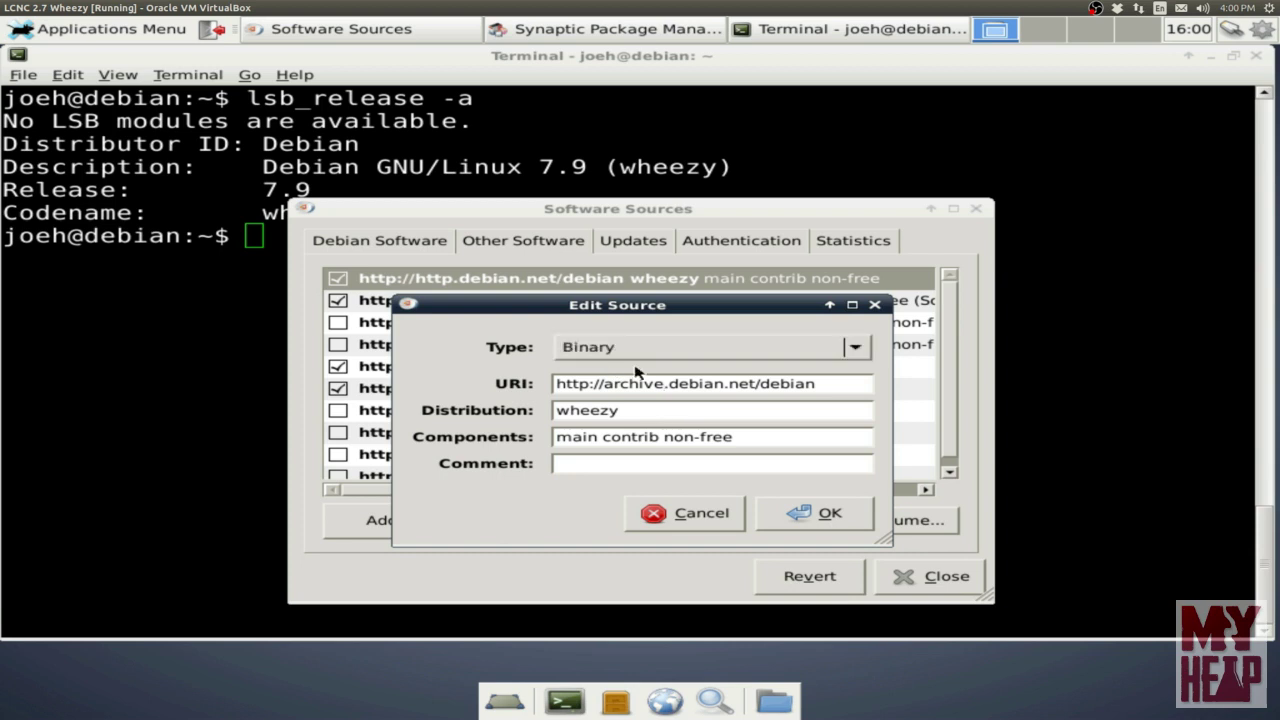
double_click(741, 384)
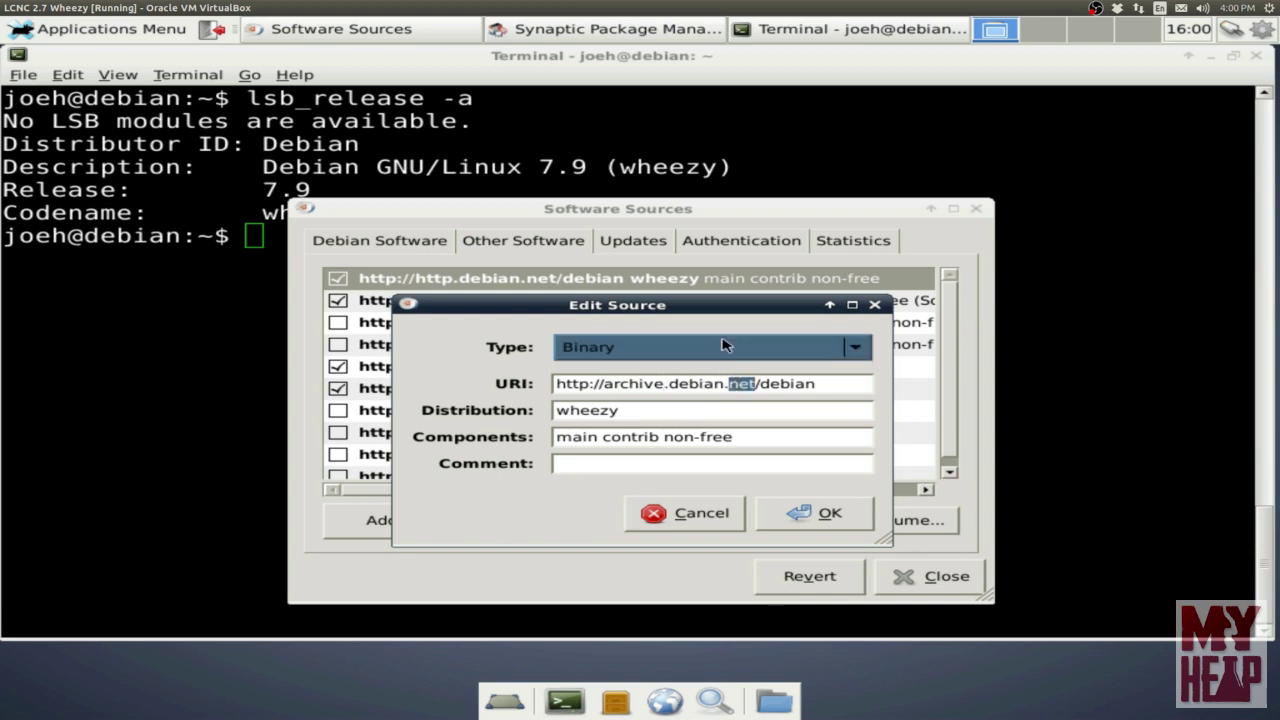
text(org)
click(808, 514)
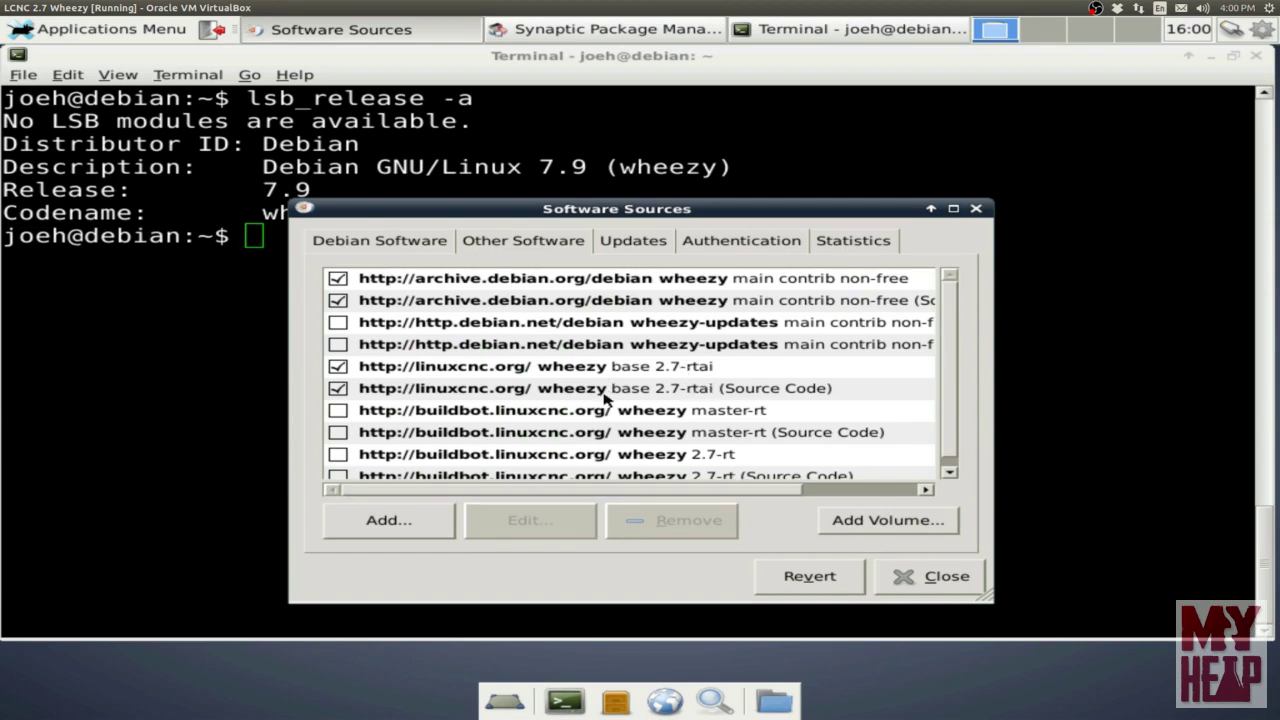
- Revert all changes made to the software sources and close the Software Sources window
click(805, 578)
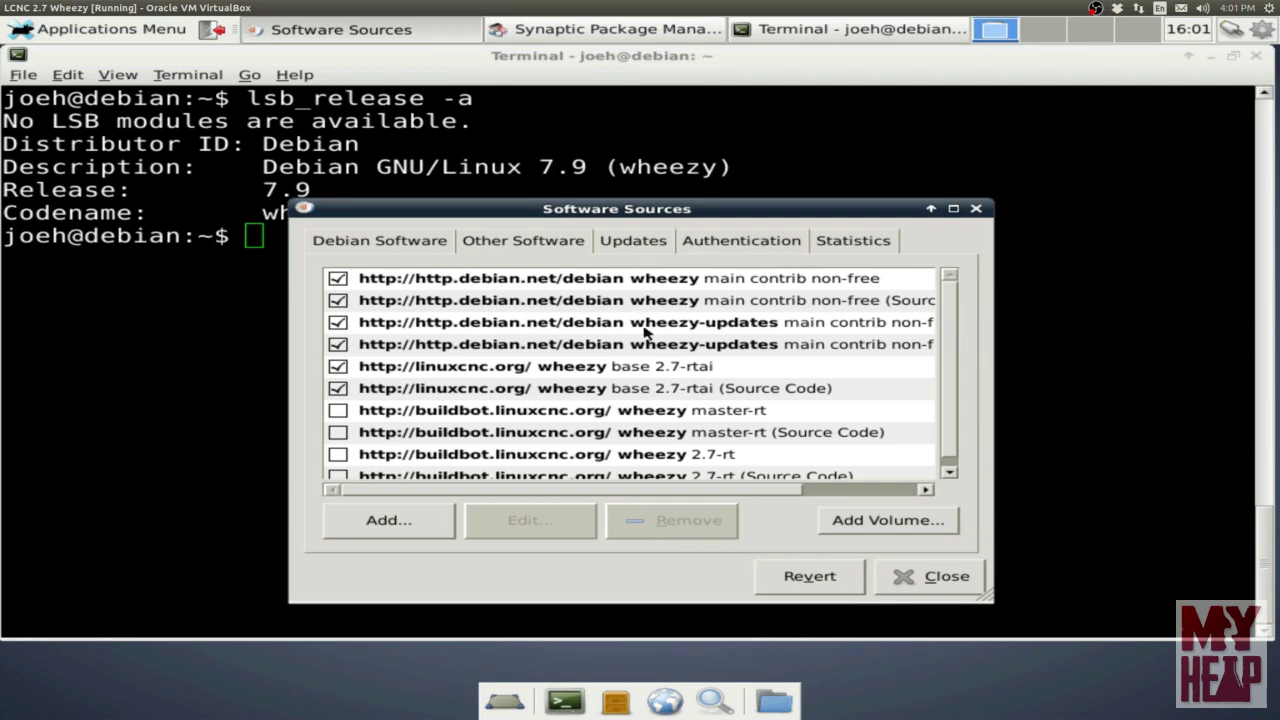
click(932, 580)
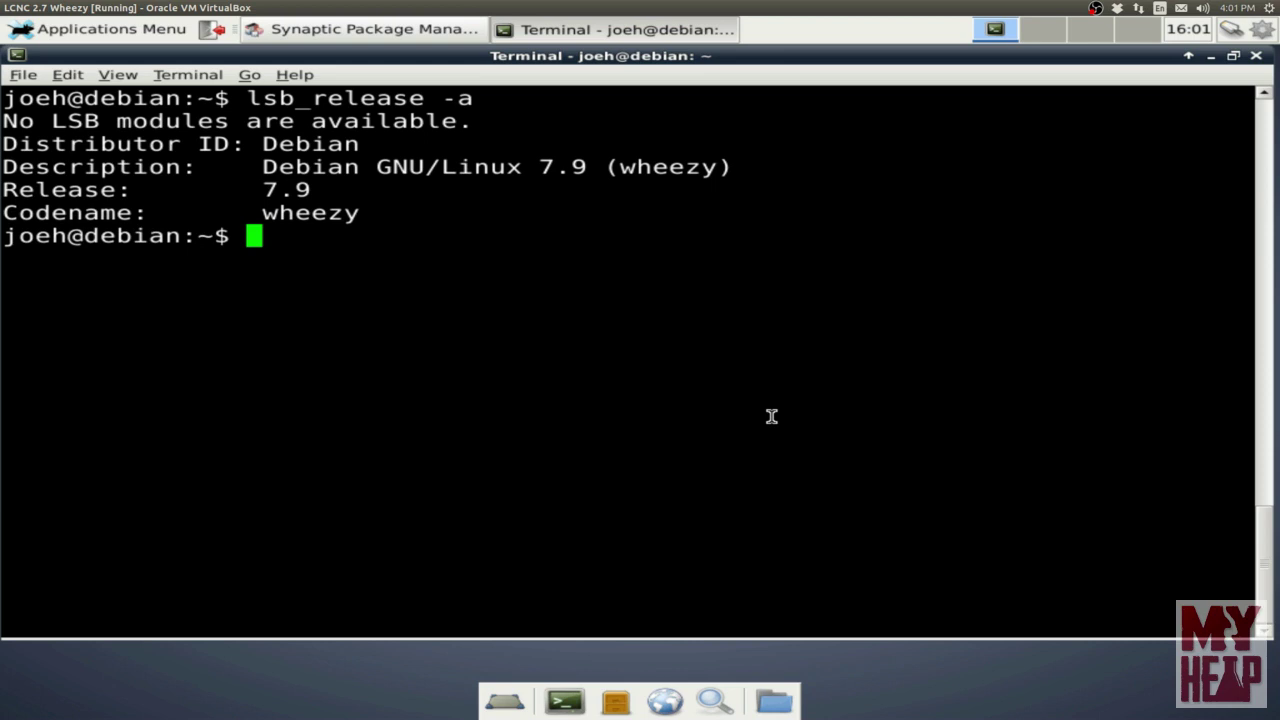
- In the terminal, go to the /etc/apt directory and list its contents
text(cd )
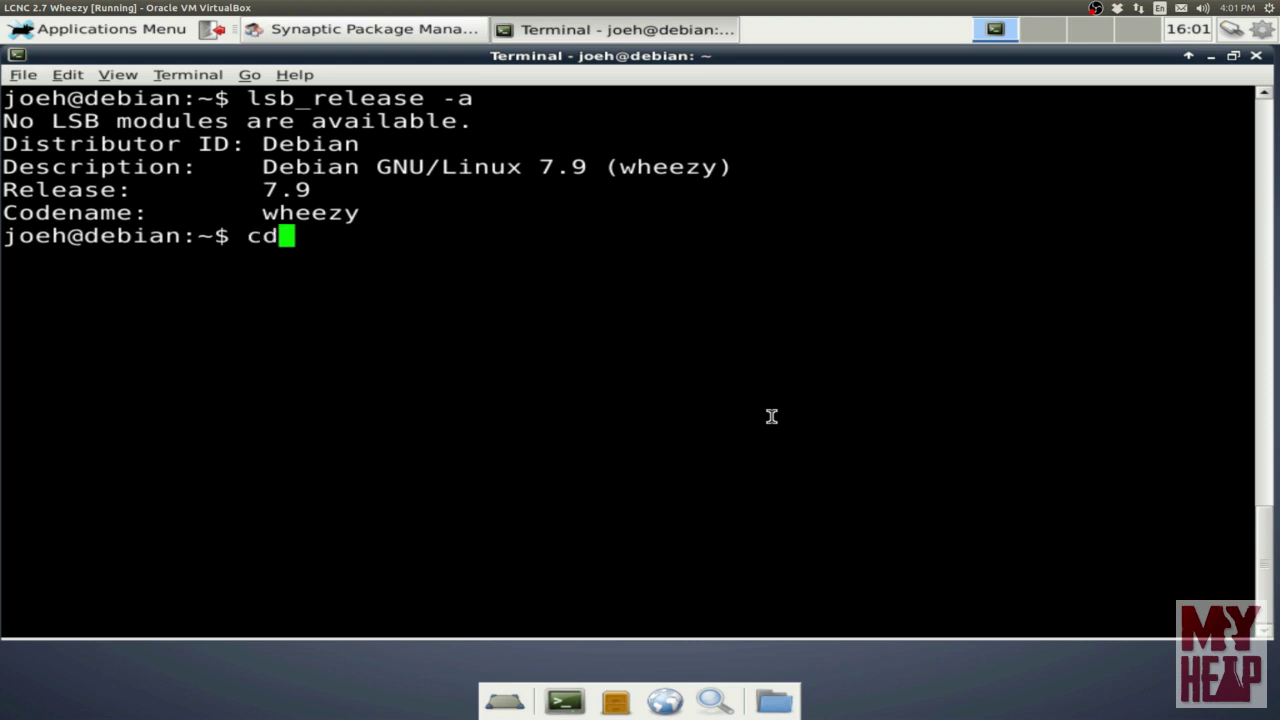
text(/etc)
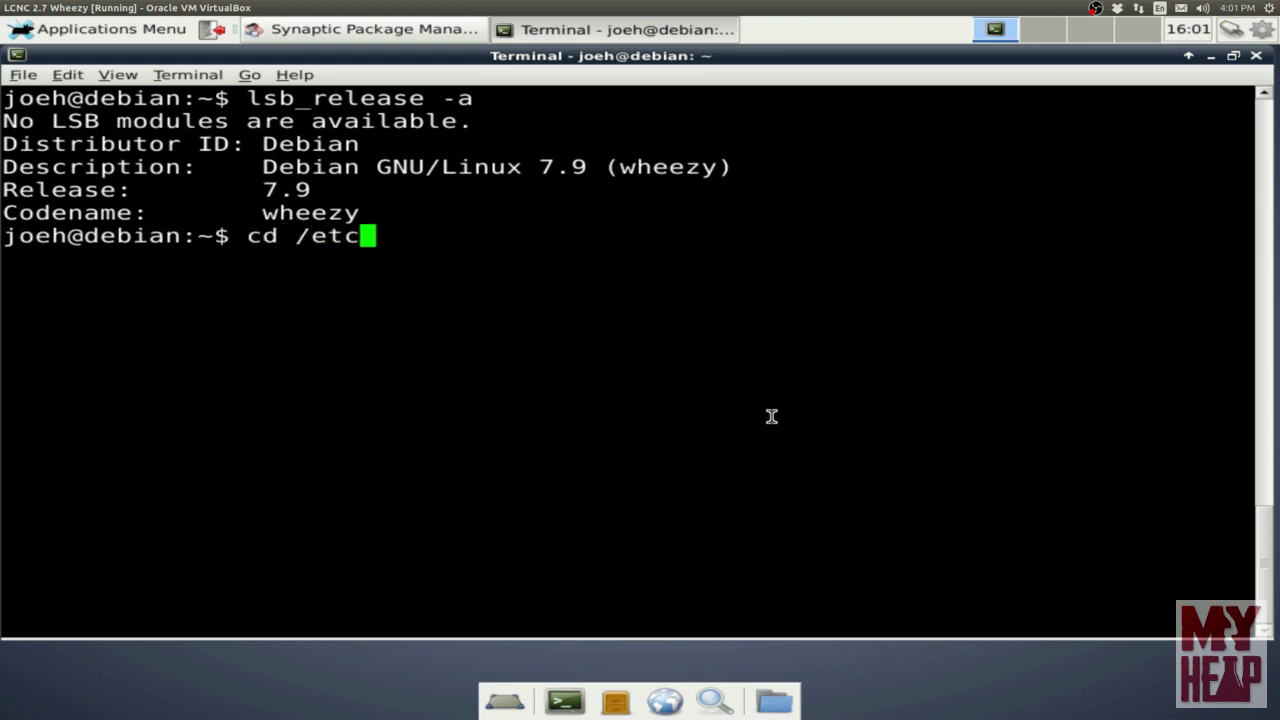
text(/apt)
key(Return)
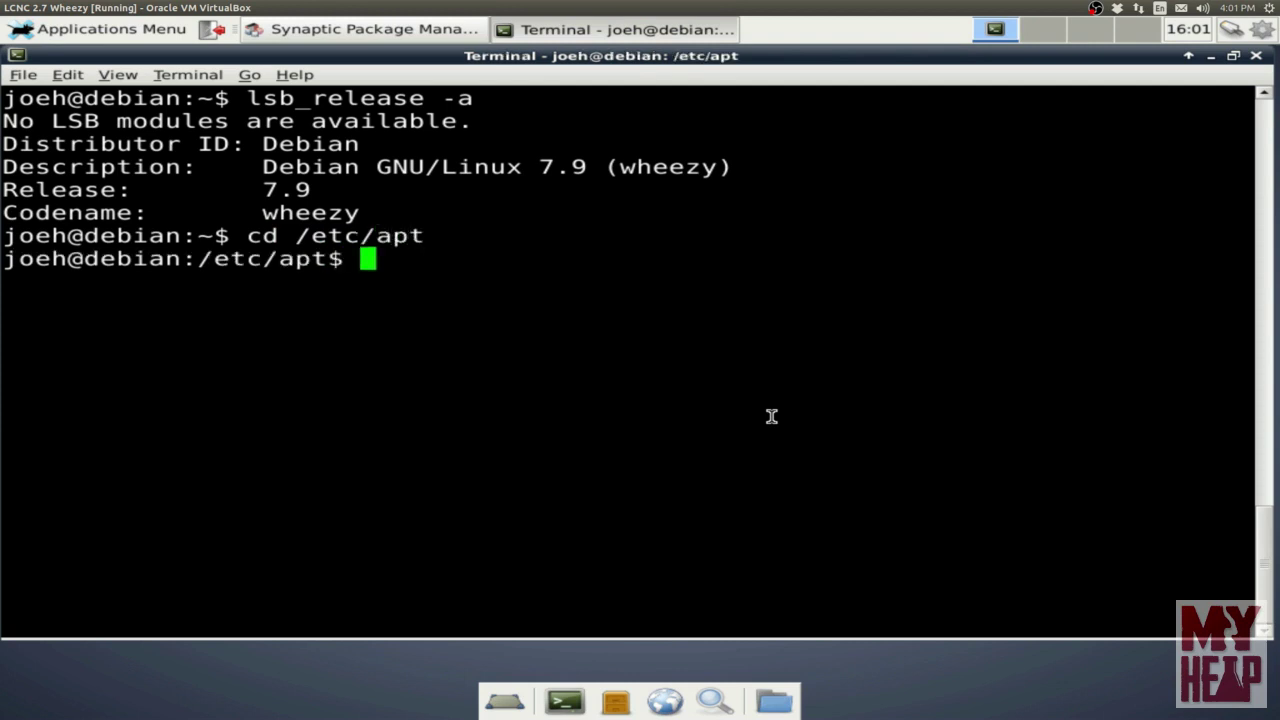
text(ls)
key(Return)
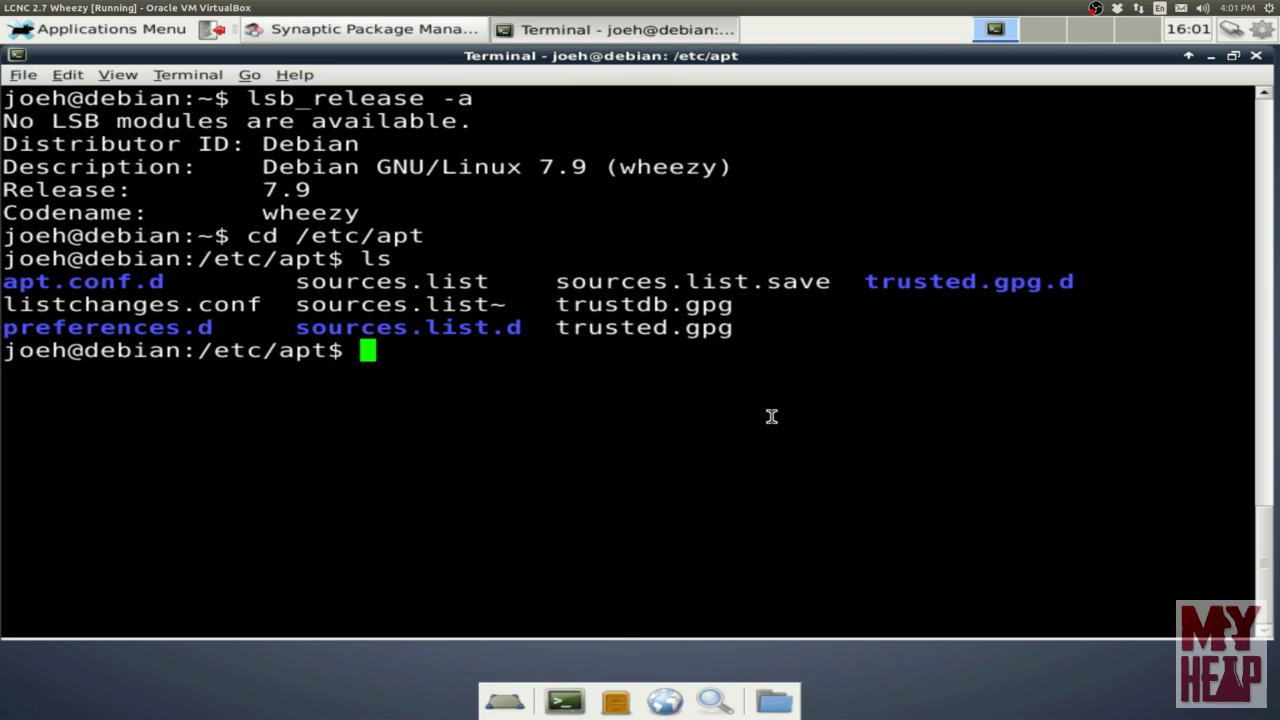
- Print the contents of sources.list with cat to examine the configured repositories
text(cat )
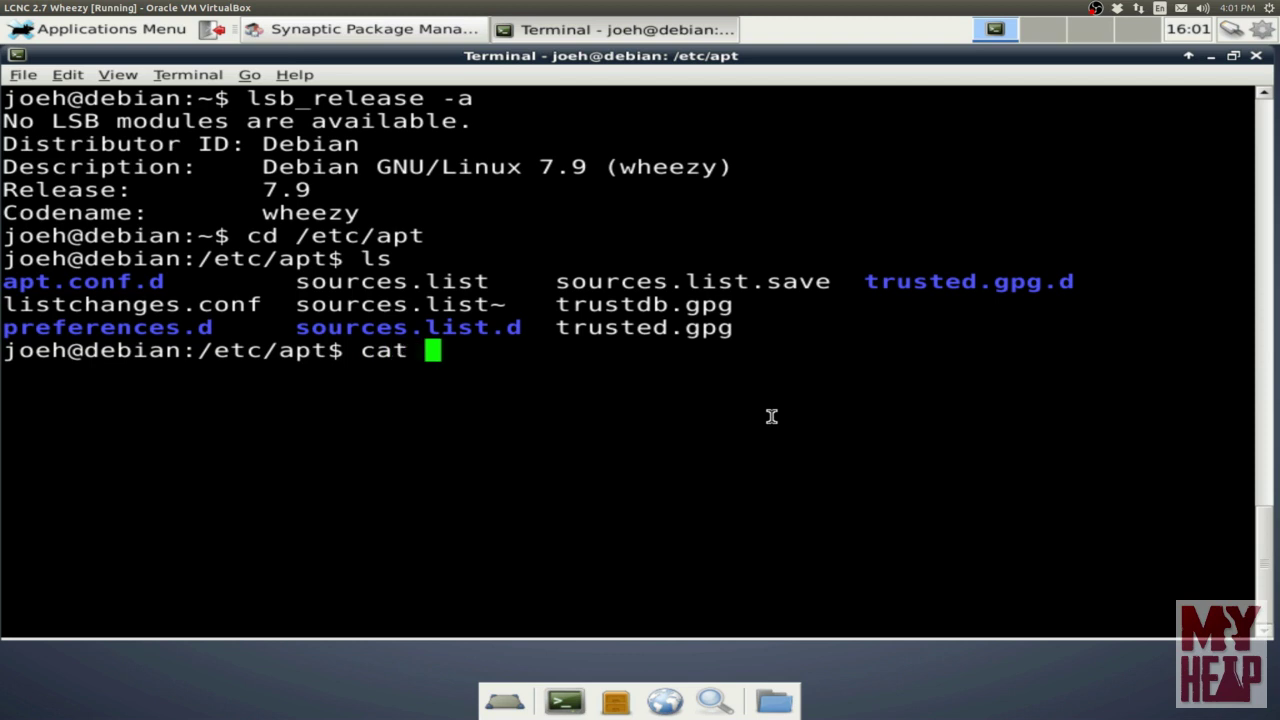
text(sourc)
key(Tab)
key(Return)
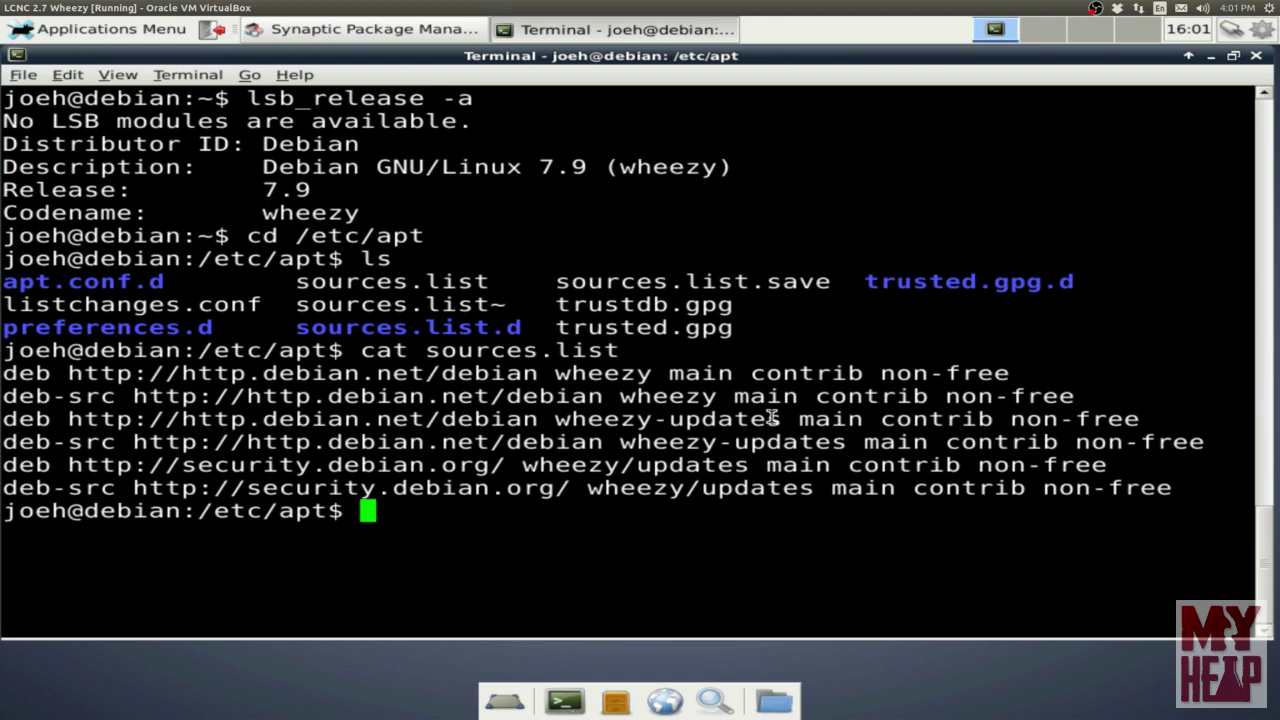
text(nano)
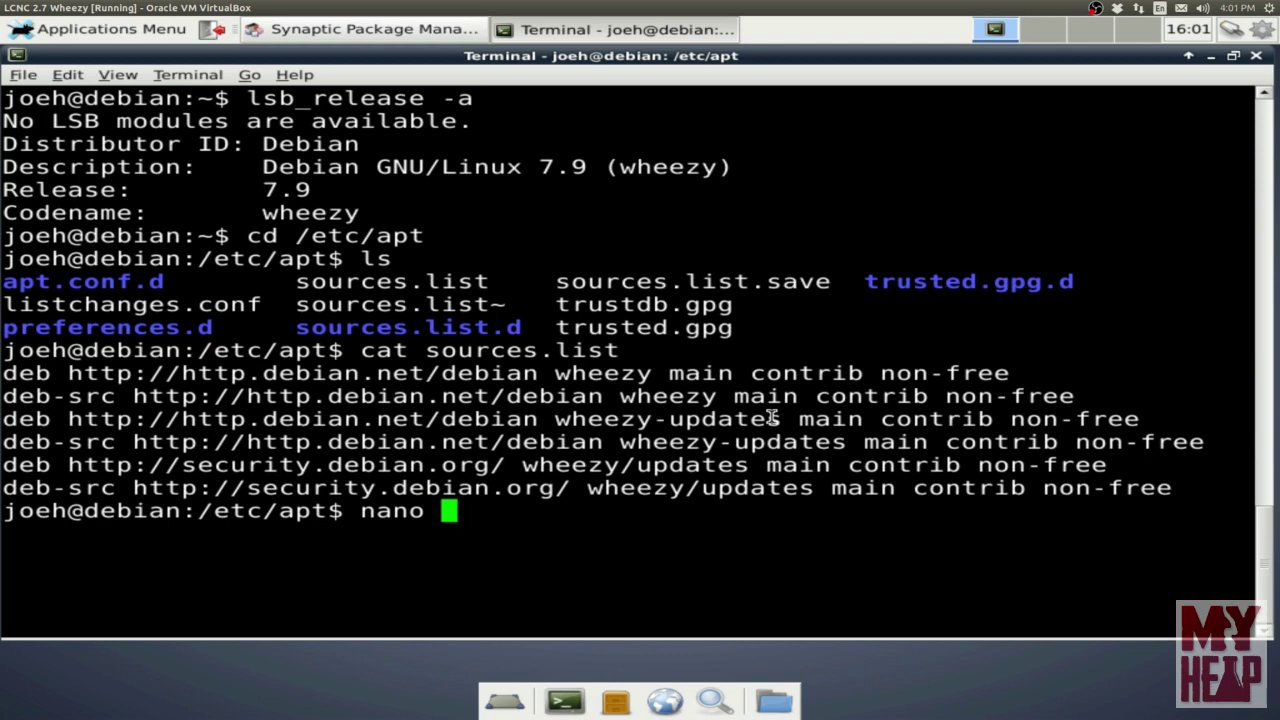
key(BackSpace)
key(BackSpace)
key(BackSpace)
key(BackSpace)
key(BackSpace)
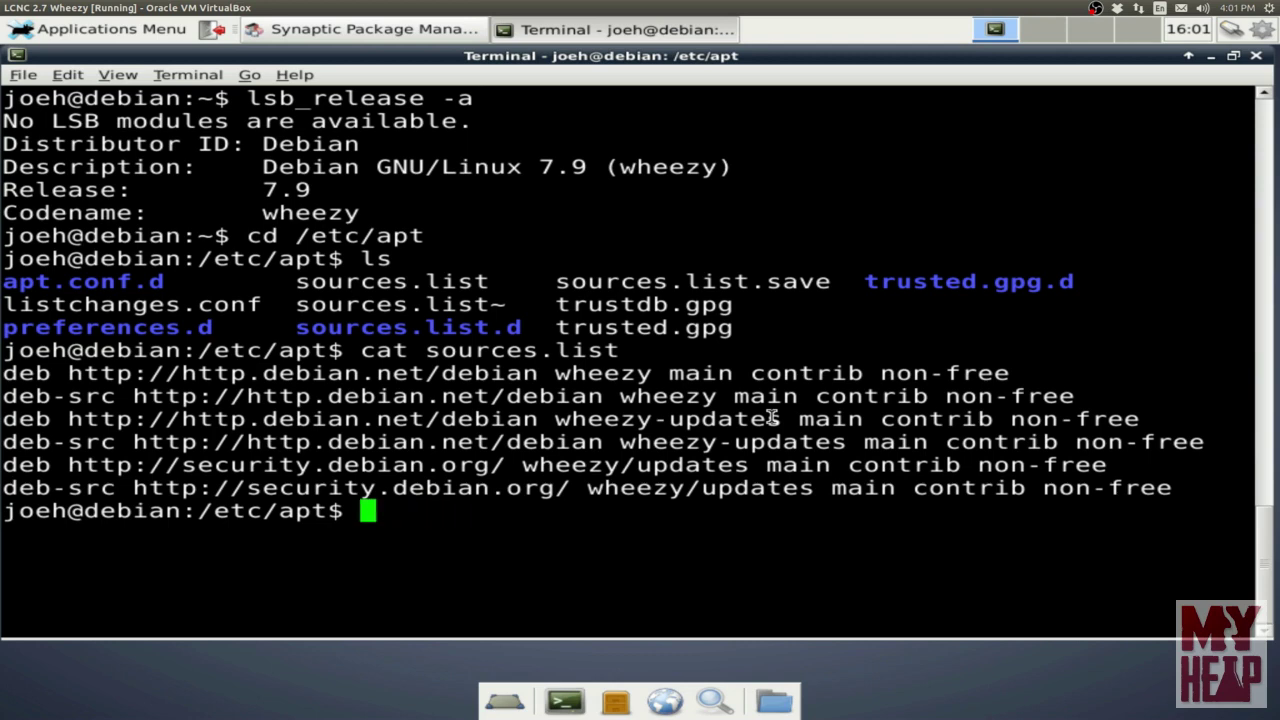
- Open sources.list for editing in nano with sudo rights
text(sudo nano)
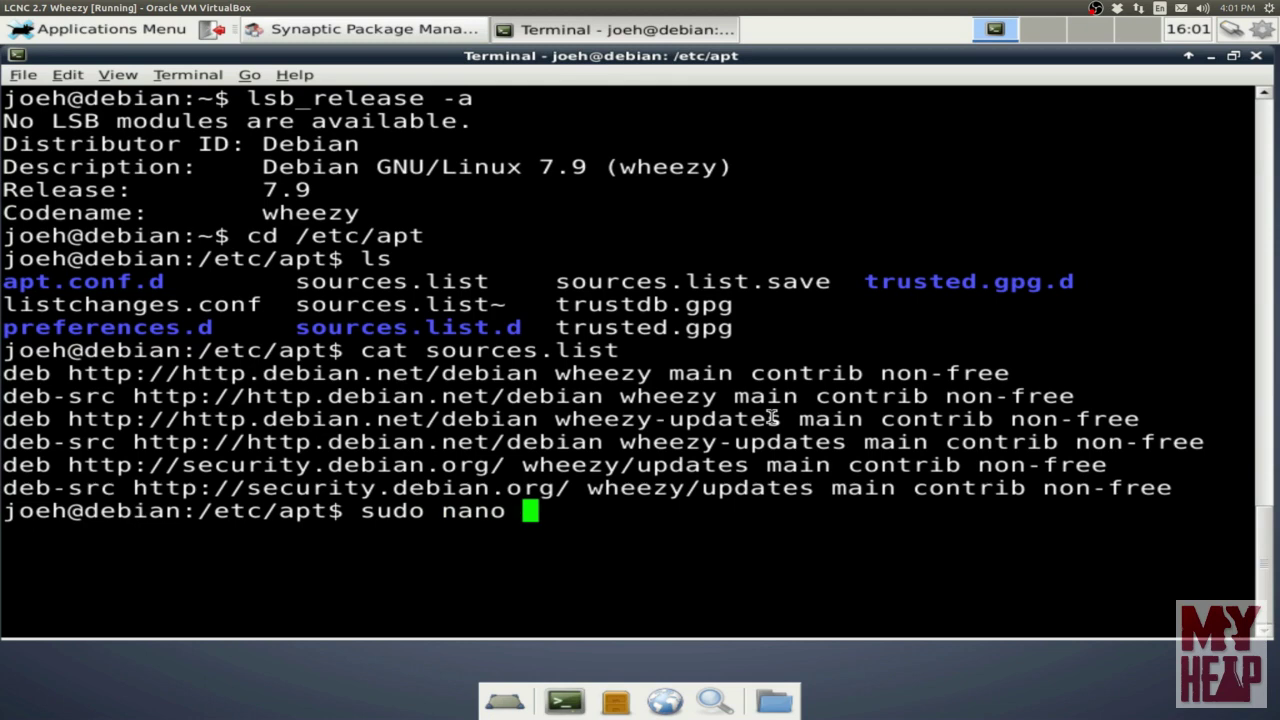
text( souc)
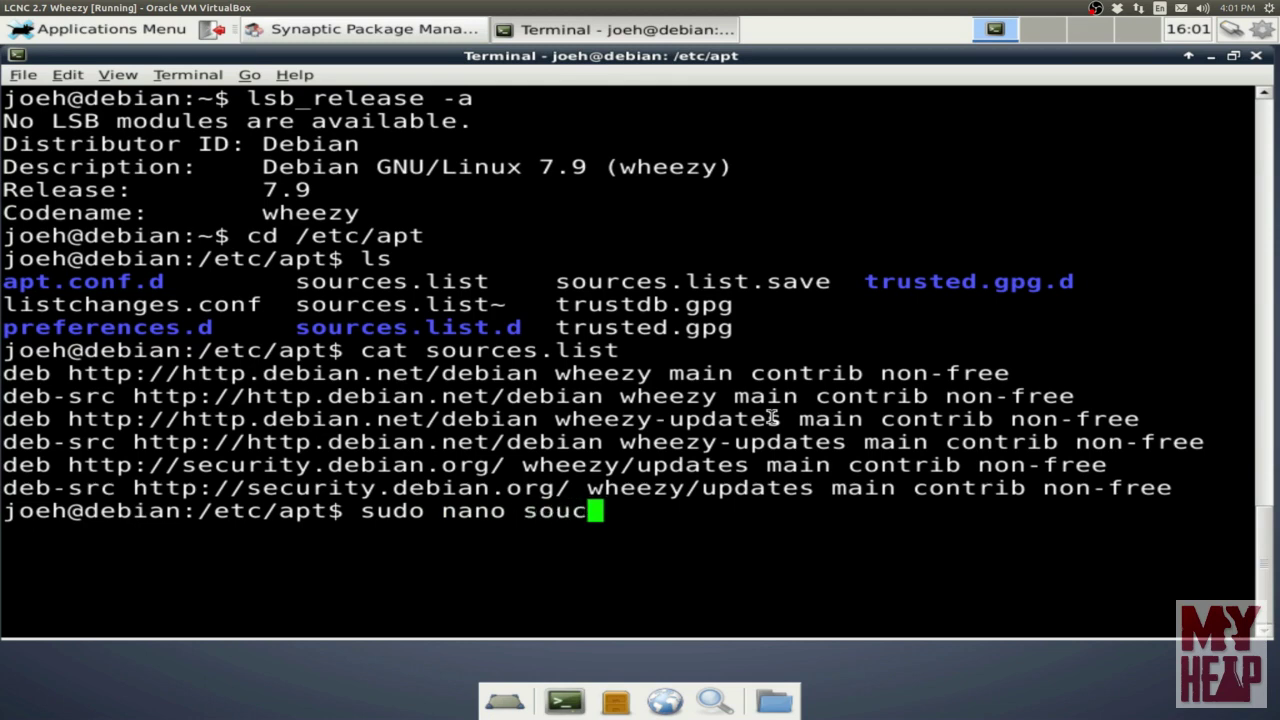
key(BackSpace)
text(r)
key(Tab)
key(Return)
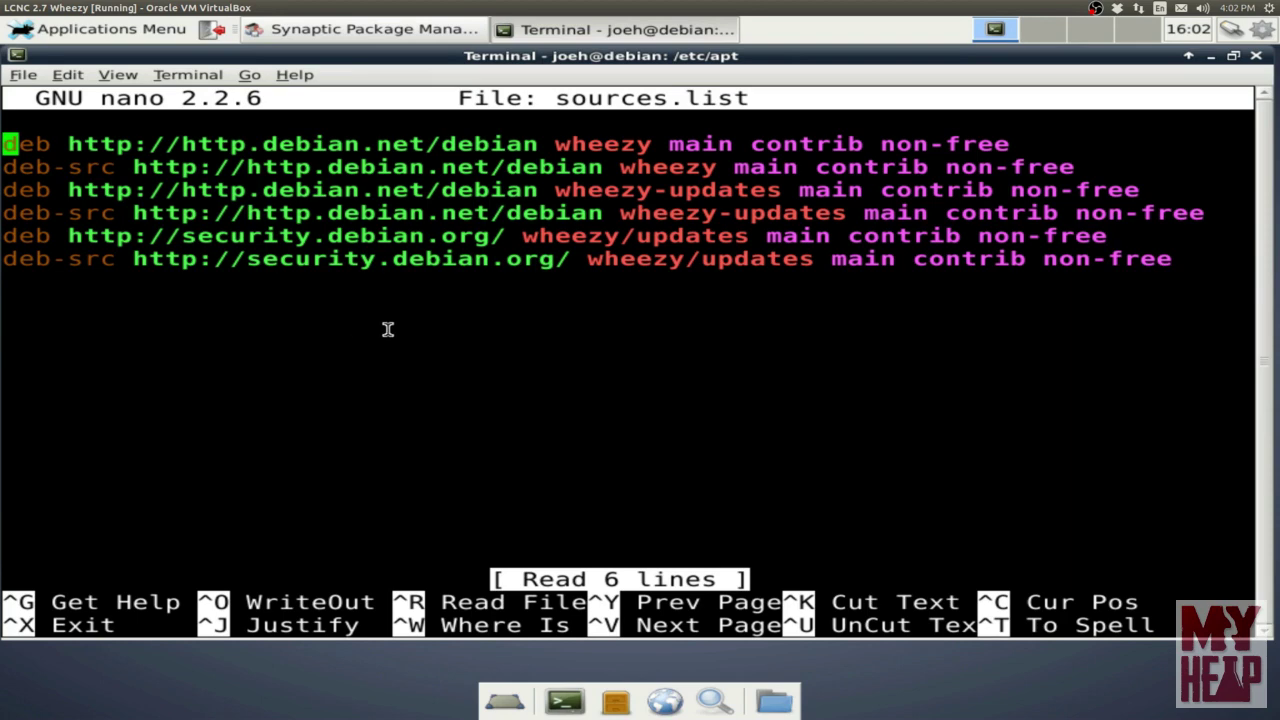
- In the first deb wheezy line, replace the http subdomain of debian.net with archive
key(Right)
key(Right)
key(Right)
key(Right)
key(Right)
key(Right)
key(Right)
key(Right)
key(Right)
key(Right)
key(Right)
key(Left)
key(Right)
text(archive)
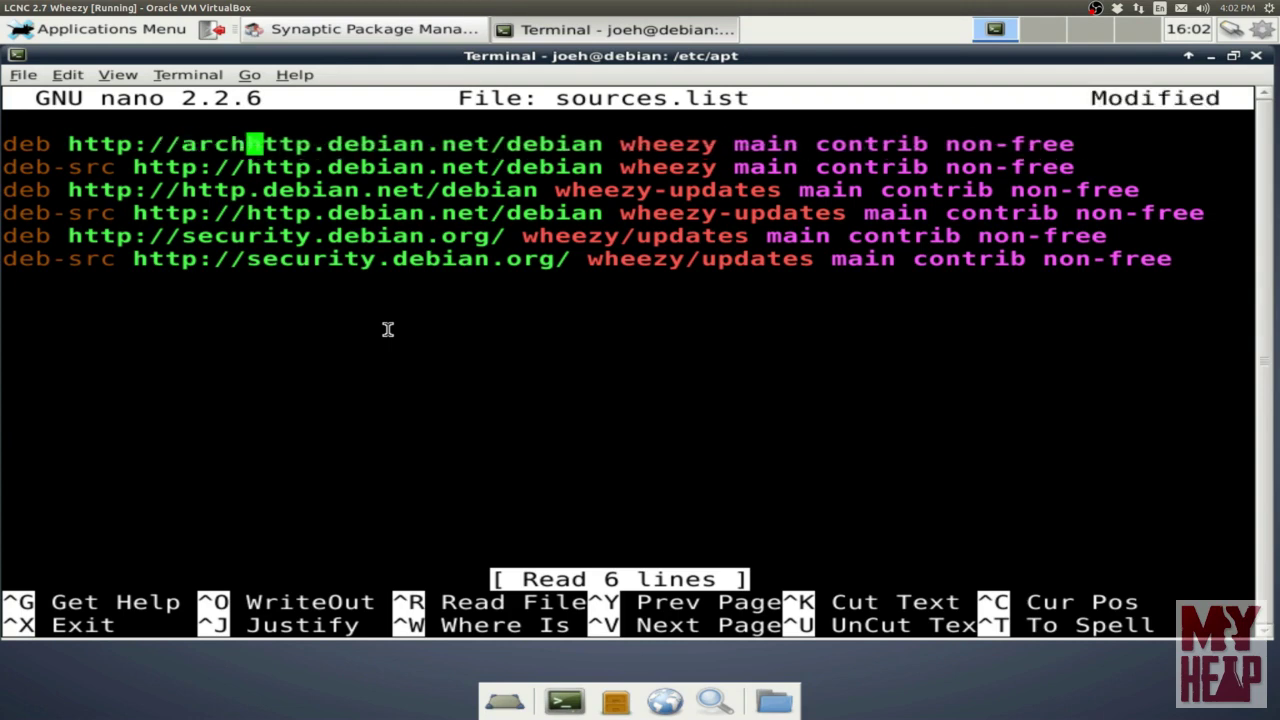
key(Delete)
key(Delete)
key(Delete)
key(Delete)
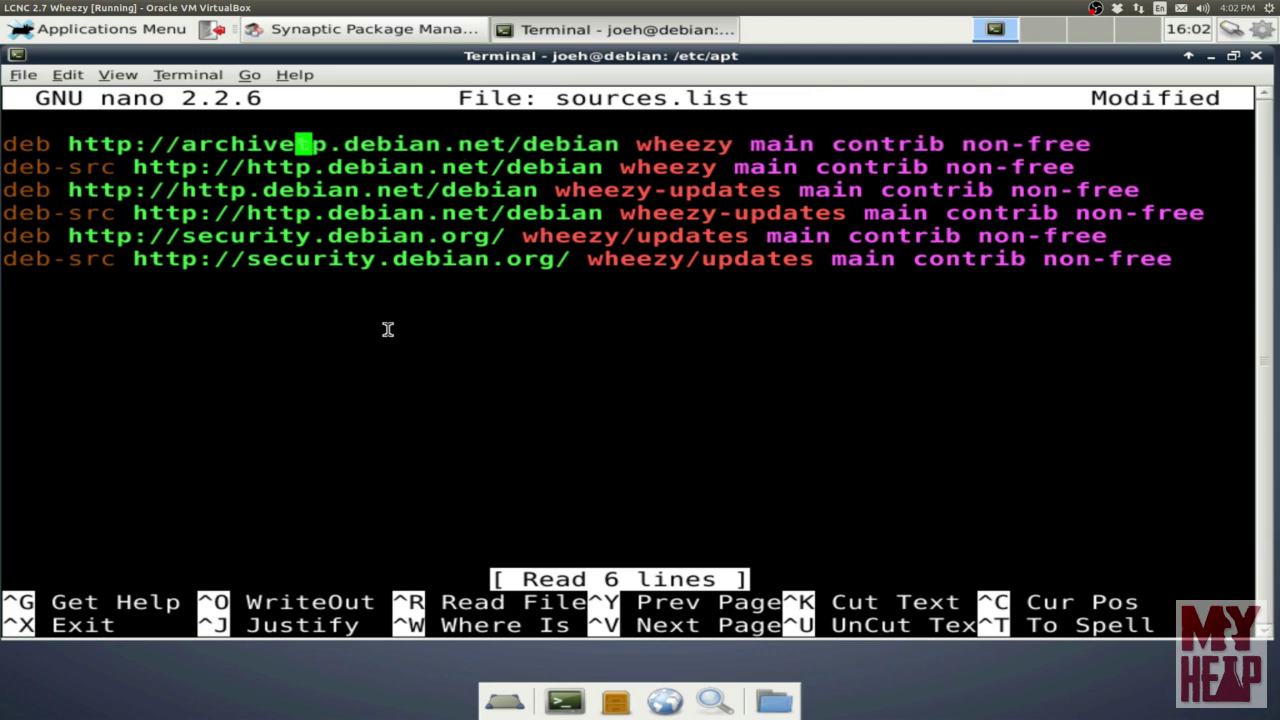
- Change the domain ending in the first deb line from net to org, making the host archive.debian.org
key(Right)
key(Right)
key(Right)
key(Right)
key(Right)
key(Right)
key(Right)
key(Right)
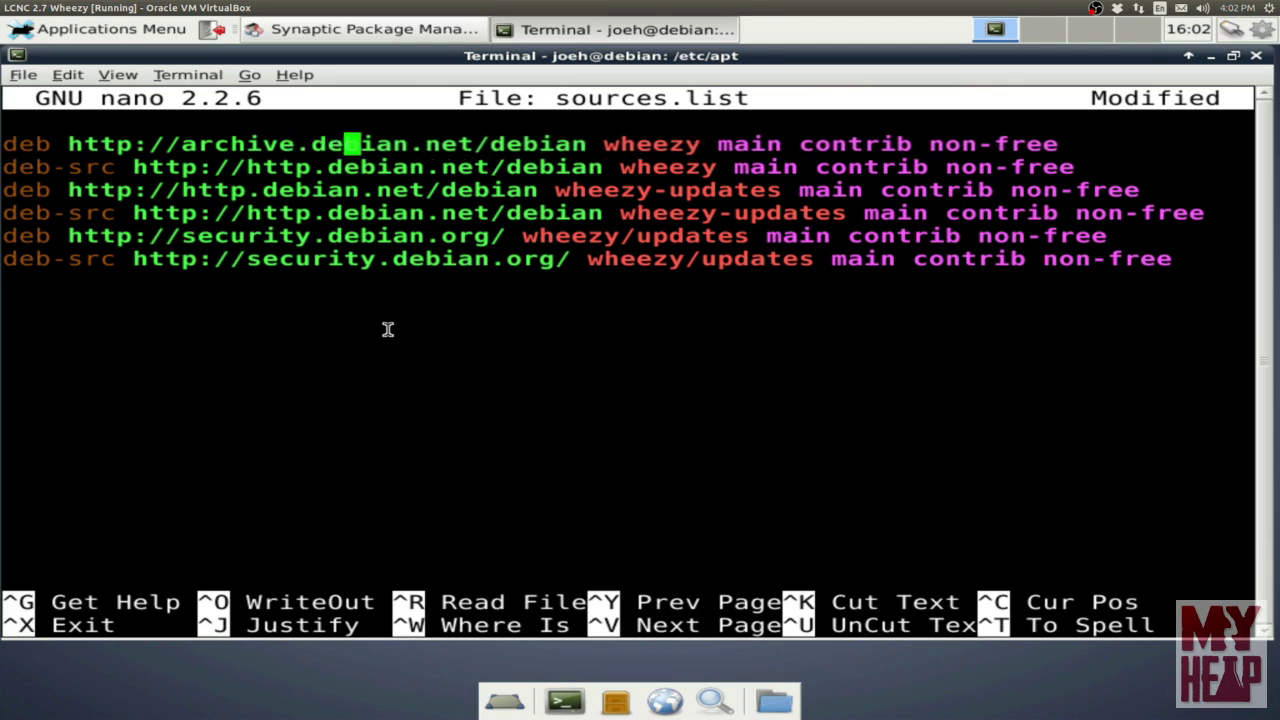
text(org)
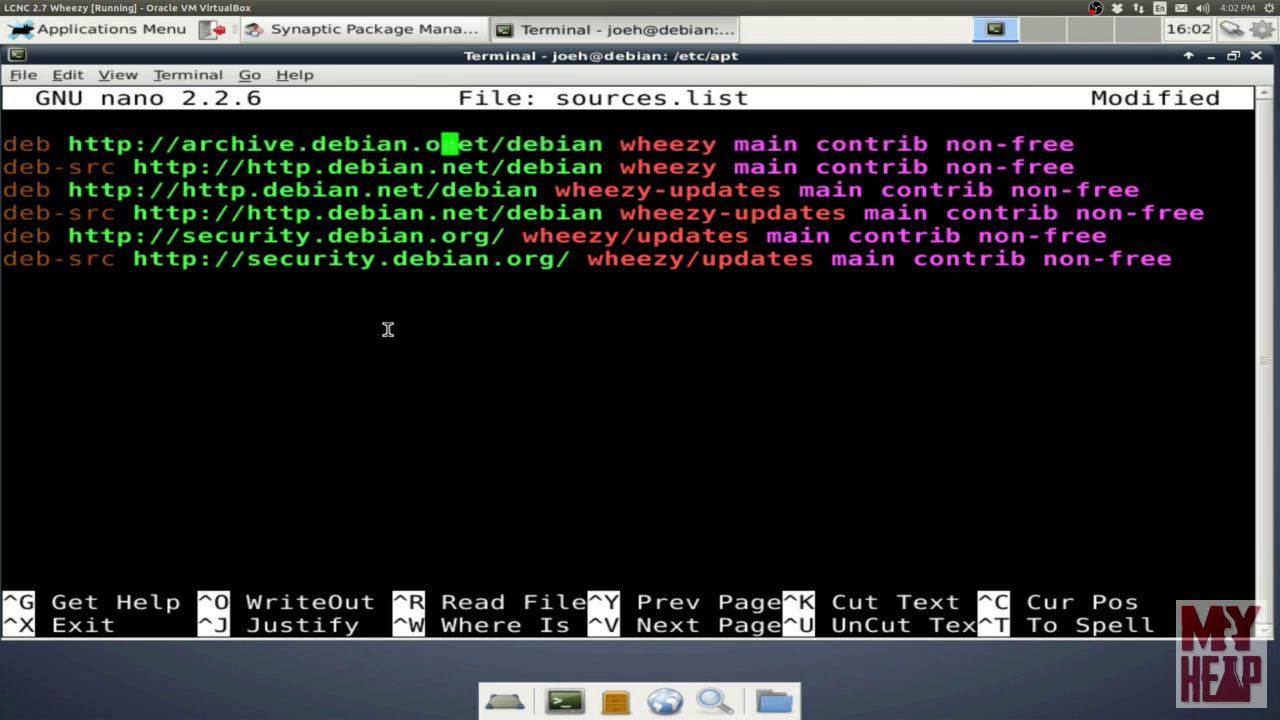
key(Delete)
key(Delete)
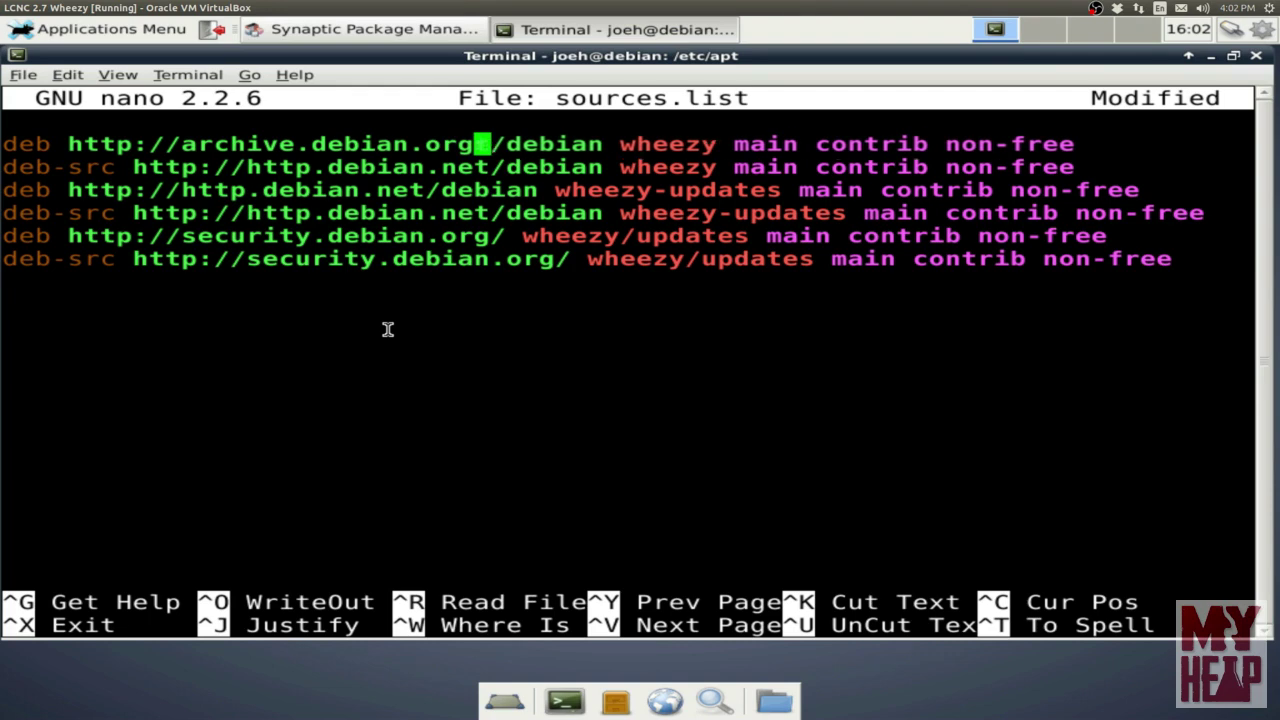
key(Delete)
- In the deb-src wheezy line below, replace the http subdomain of debian.net with archive
key(Down)
key(Left)
key(Left)
key(Left)
key(Left)
key(Left)
key(Left)
key(Left)
key(Left)
key(Left)
key(Left)
key(Left)
key(Left)
key(Left)
key(Left)
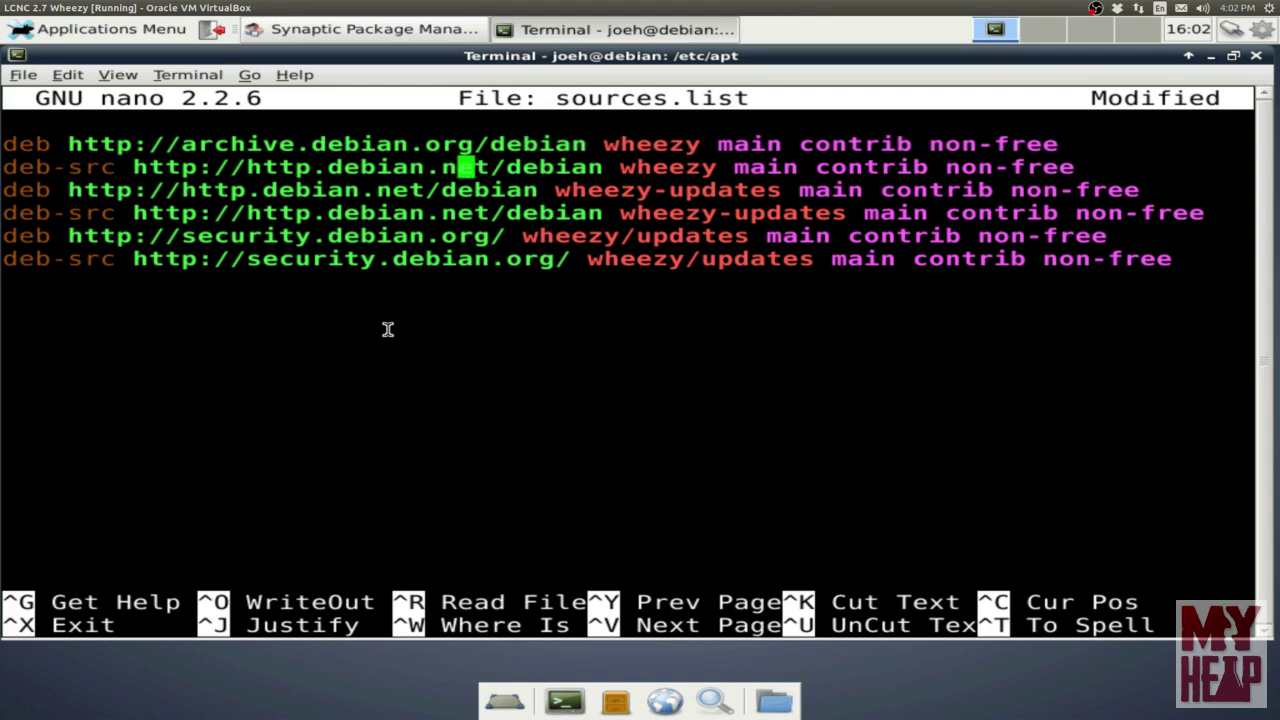
text(archio)
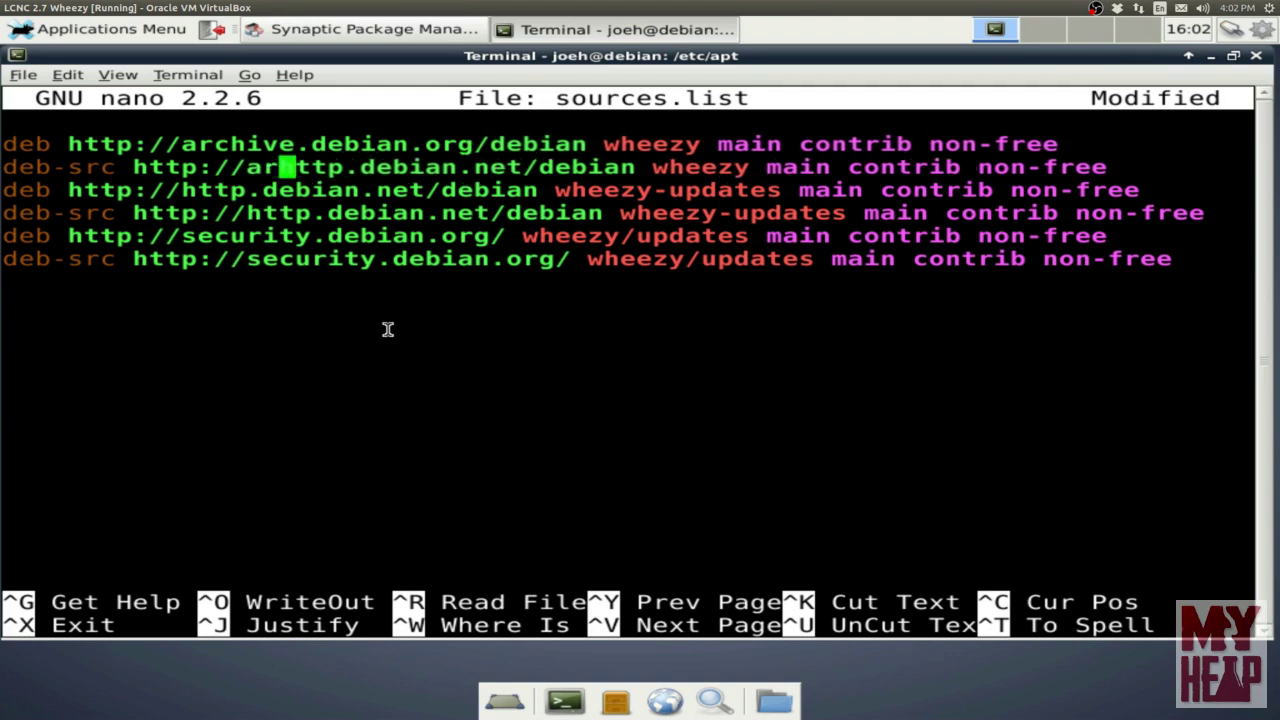
key(BackSpace)
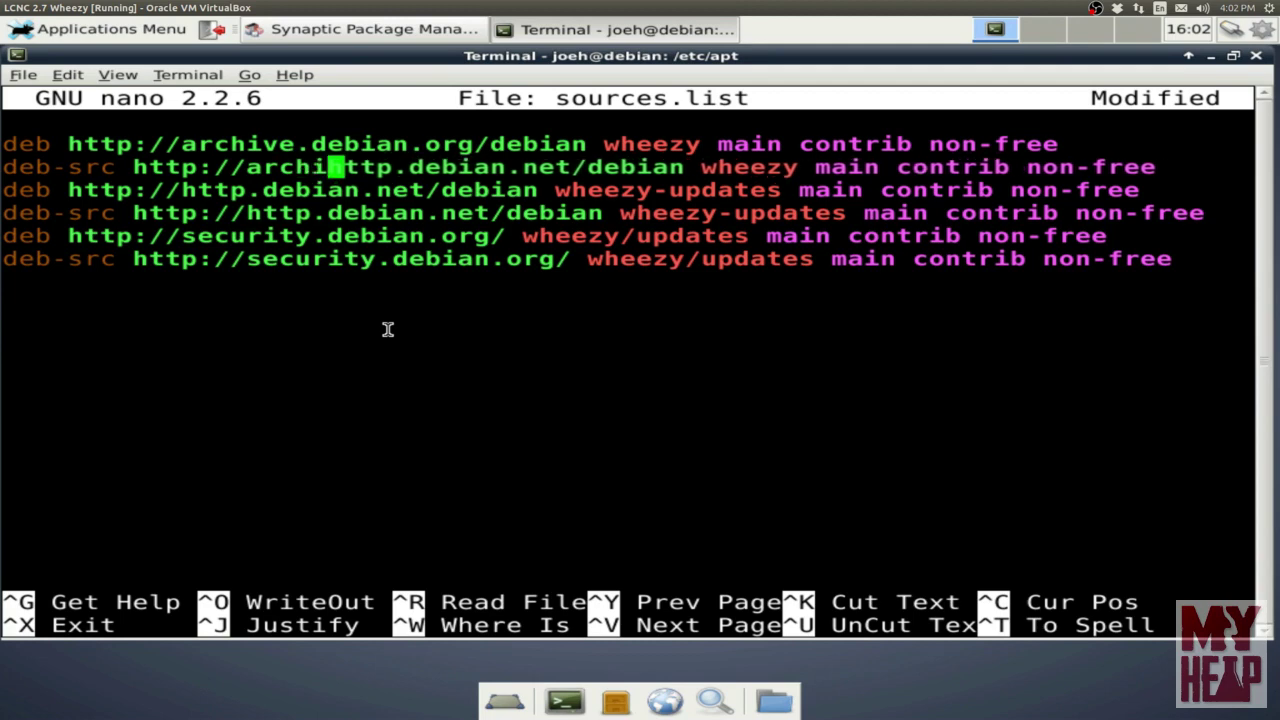
text(ve)
key(Delete)
key(Delete)
key(Delete)
key(Delete)
key(Delete)
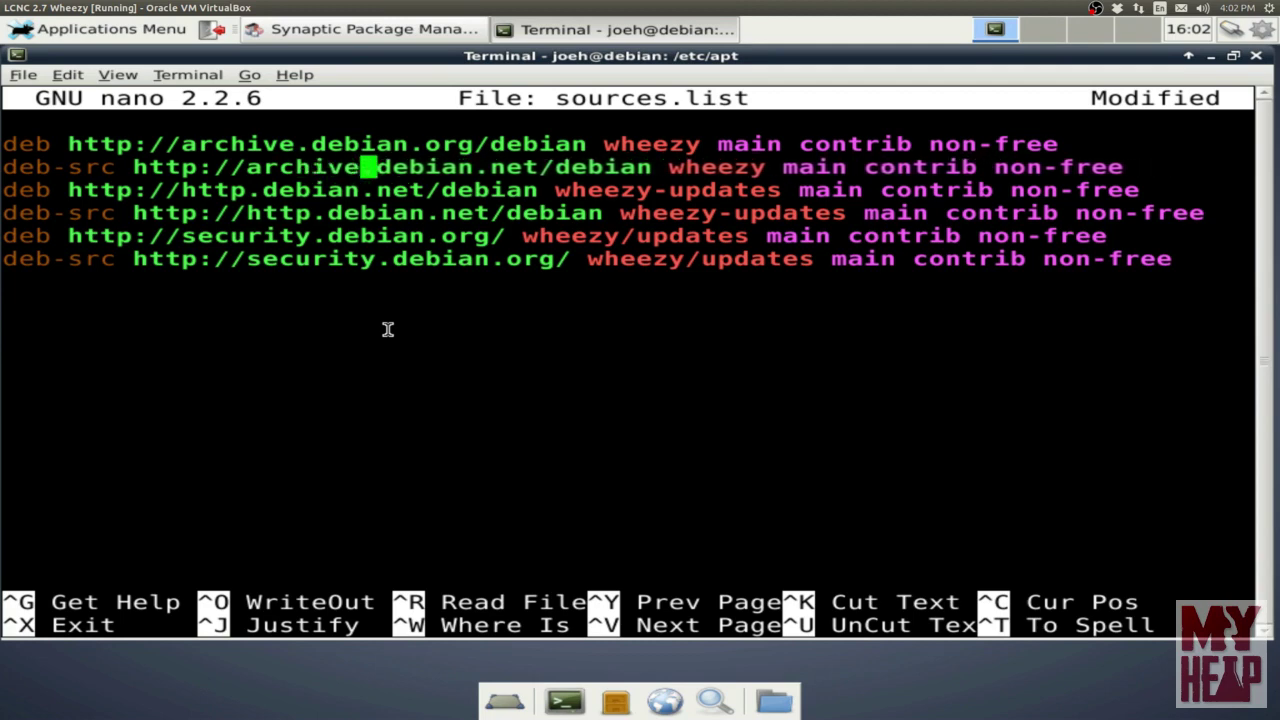
- Change the domain ending in the deb-src wheezy line from net to org, making the host archive.debian.org
text(.)
key(Right)
key(Right)
key(Right)
key(Right)
key(Right)
key(Right)
key(Right)
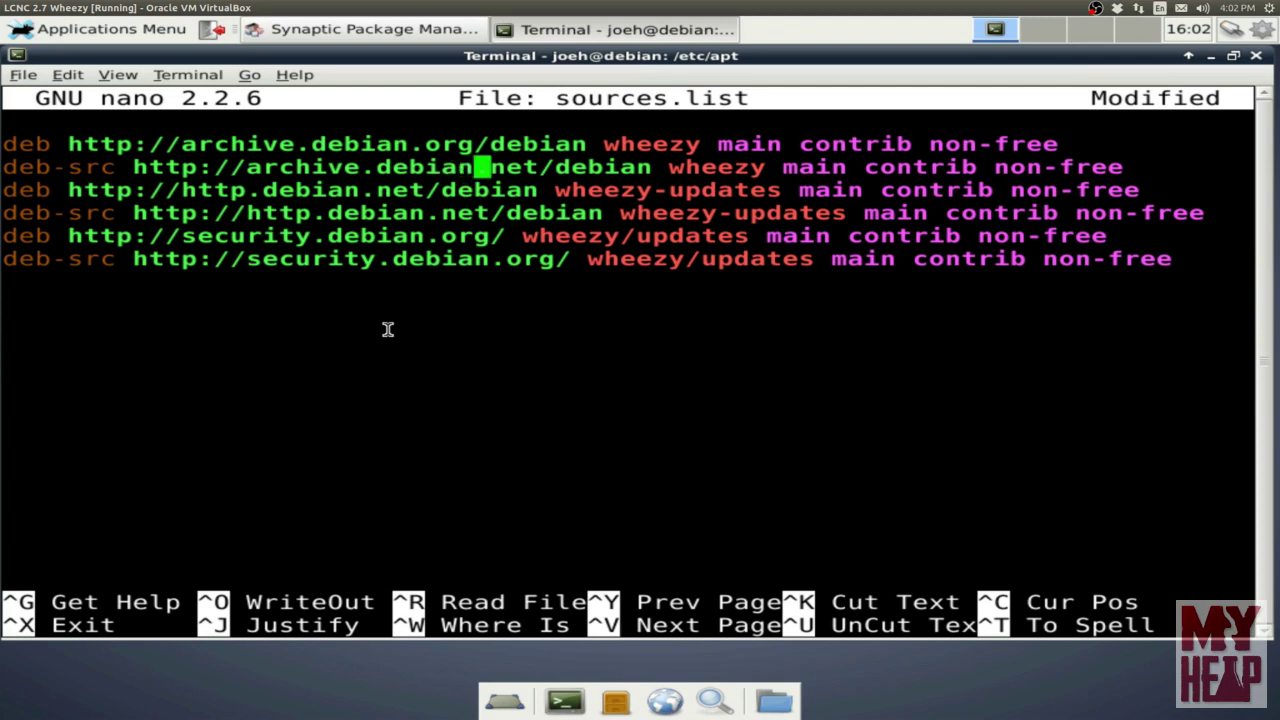
text(org)
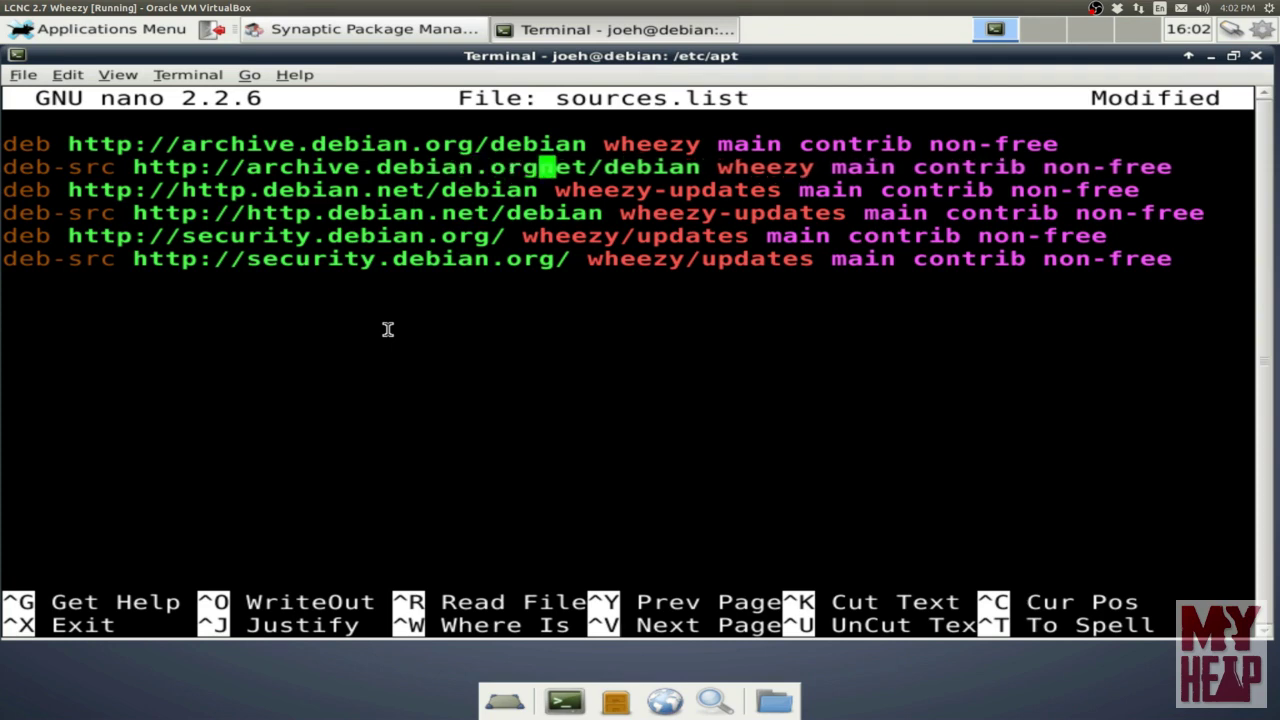
key(Delete)
key(Delete)
key(Delete)
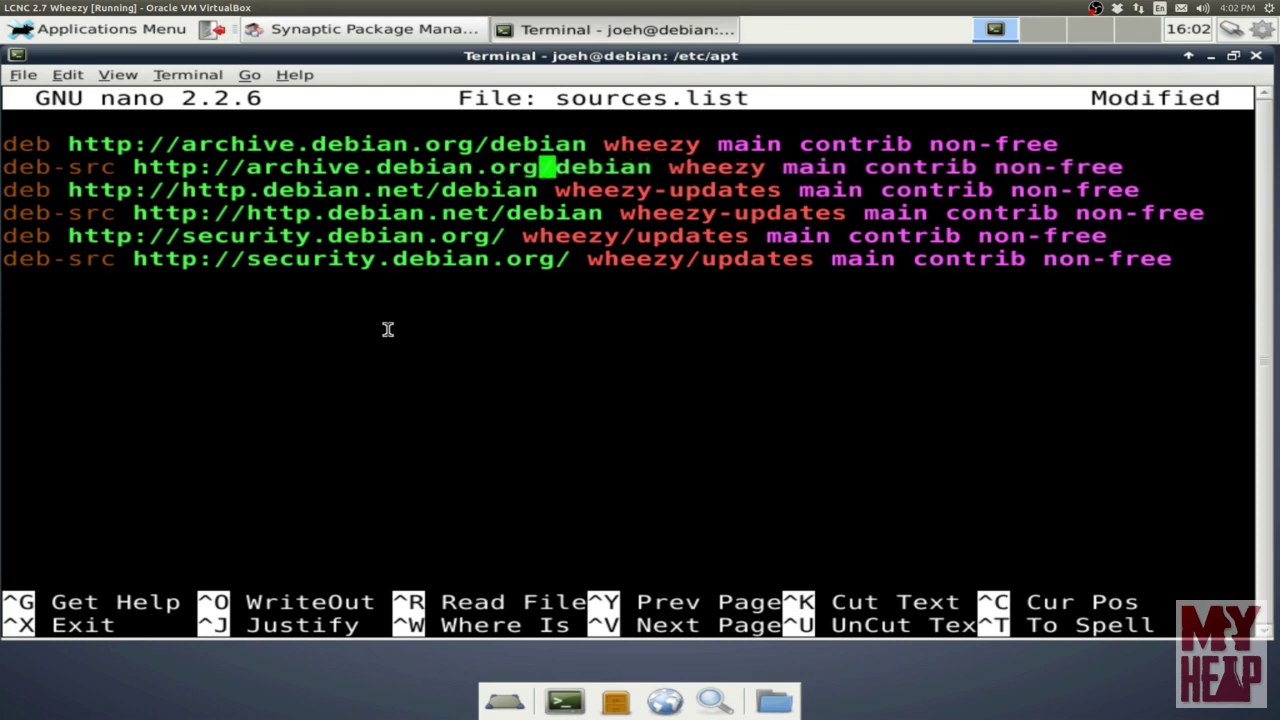
- Comment out the deb wheezy-updates line with a hash at its beginning
key(Down)
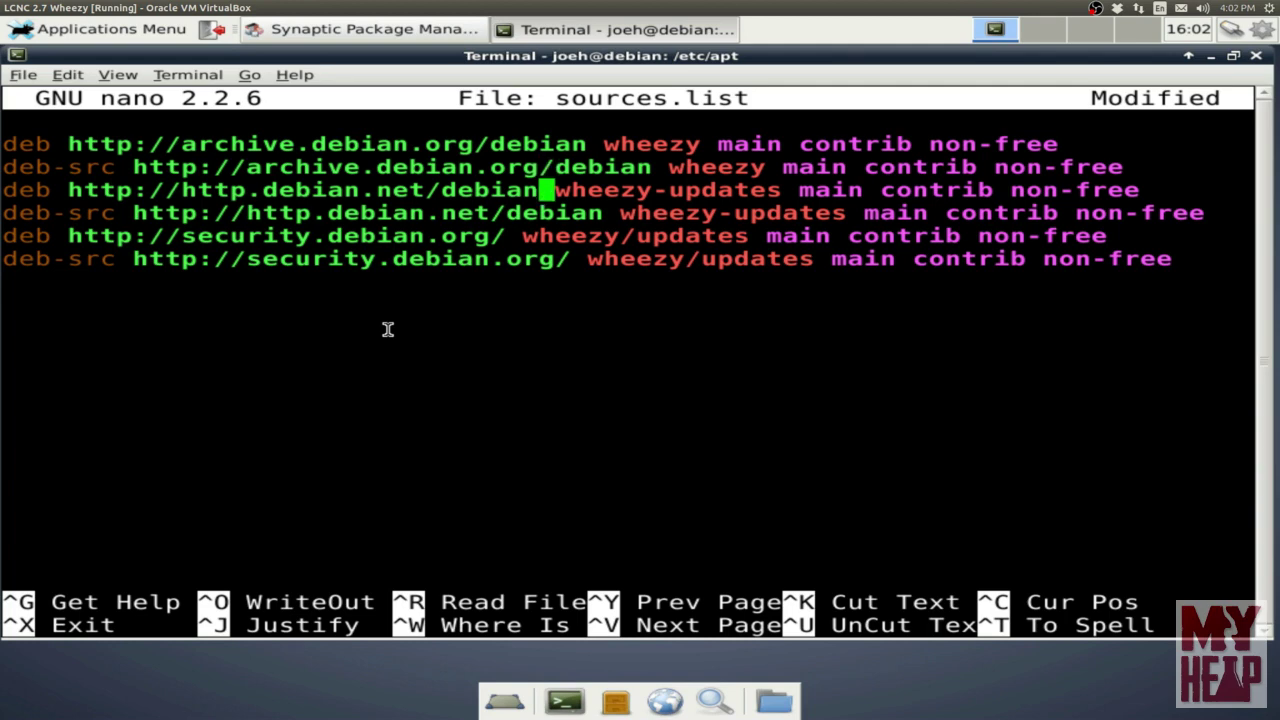
key(Up)
key(Up)
key(Left)
key(Left)
key(Left)
key(Left)
key(Left)
key(Left)
key(Left)
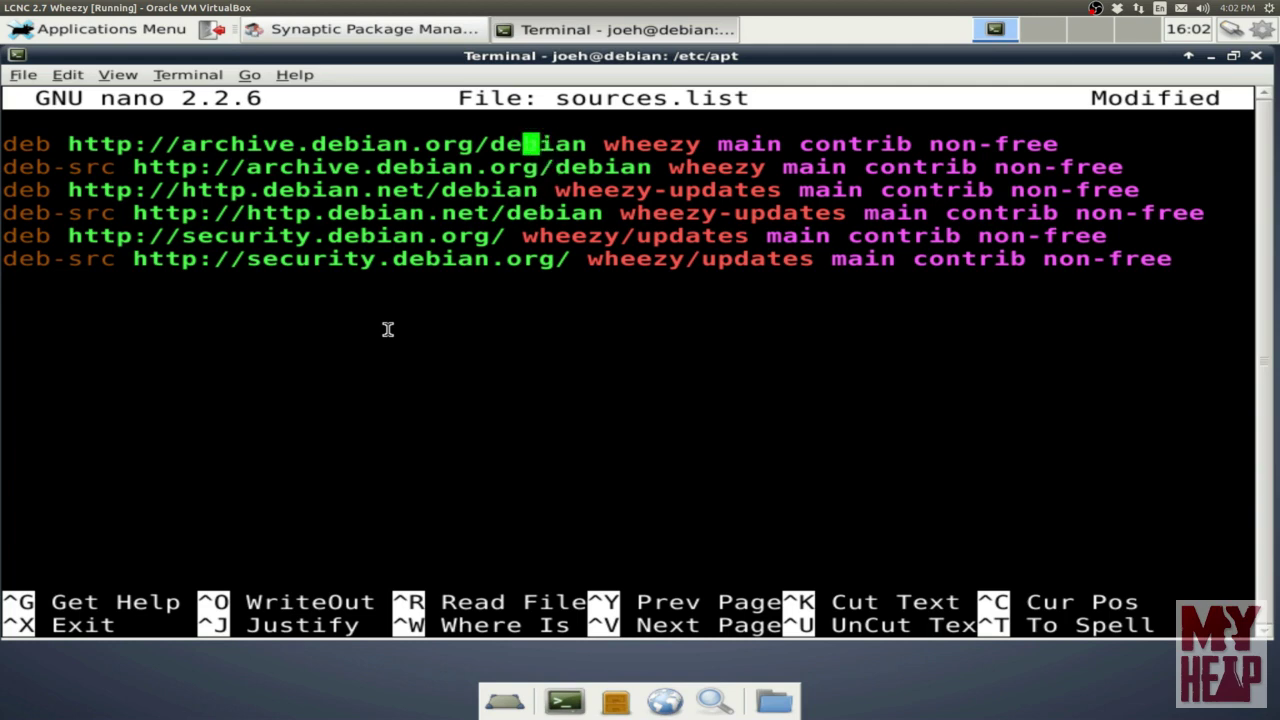
key(Left)
key(Left)
key(Left)
key(Left)
key(Left)
key(Left)
key(Left)
key(Left)
key(Left)
key(Left)
key(Left)
key(Left)
key(Left)
key(Left)
key(Left)
key(Left)
key(Left)
key(Left)
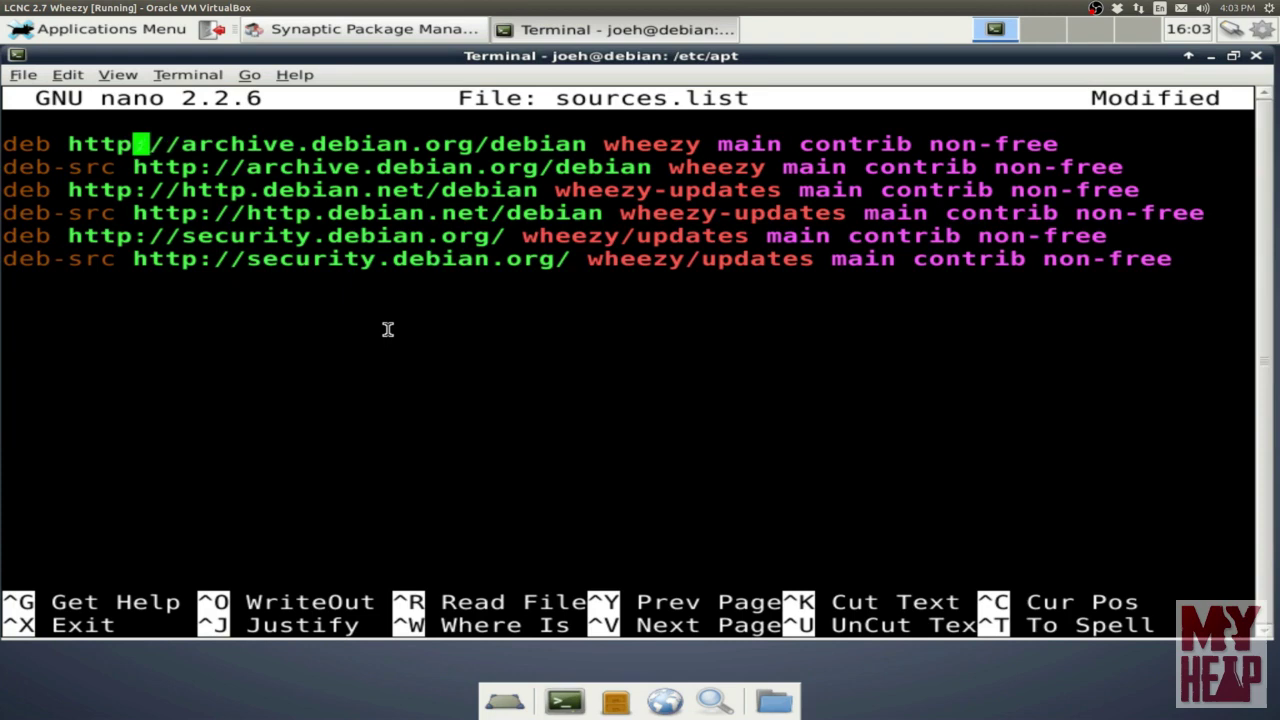
key(Down)
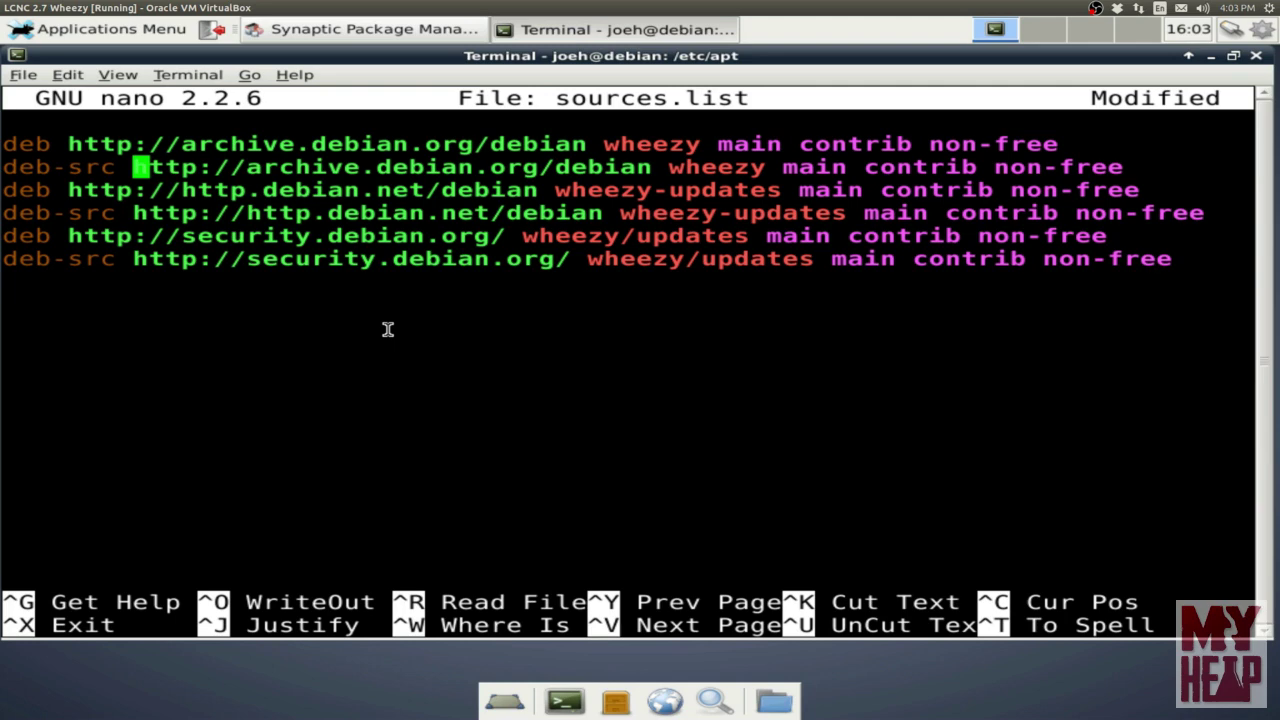
key(Left)
key(Left)
key(Left)
key(Left)
key(Left)
key(Left)
key(Left)
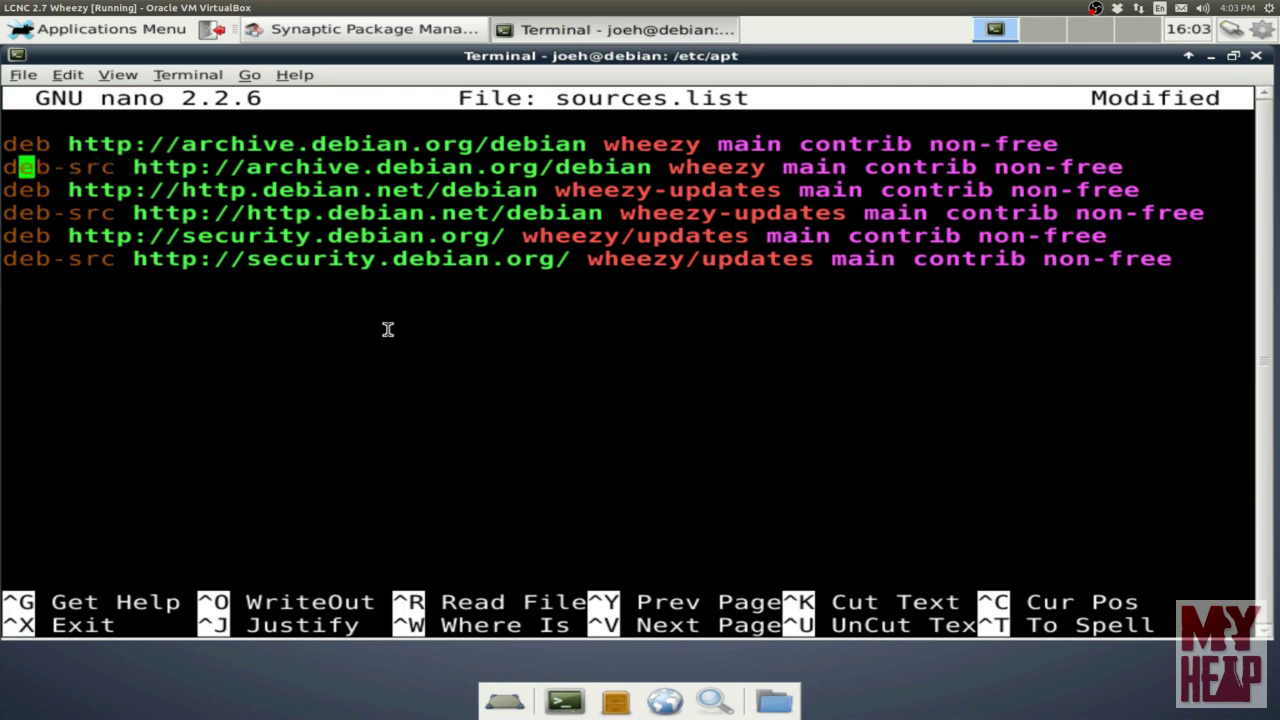
key(Left)
key(Down)
text(#)
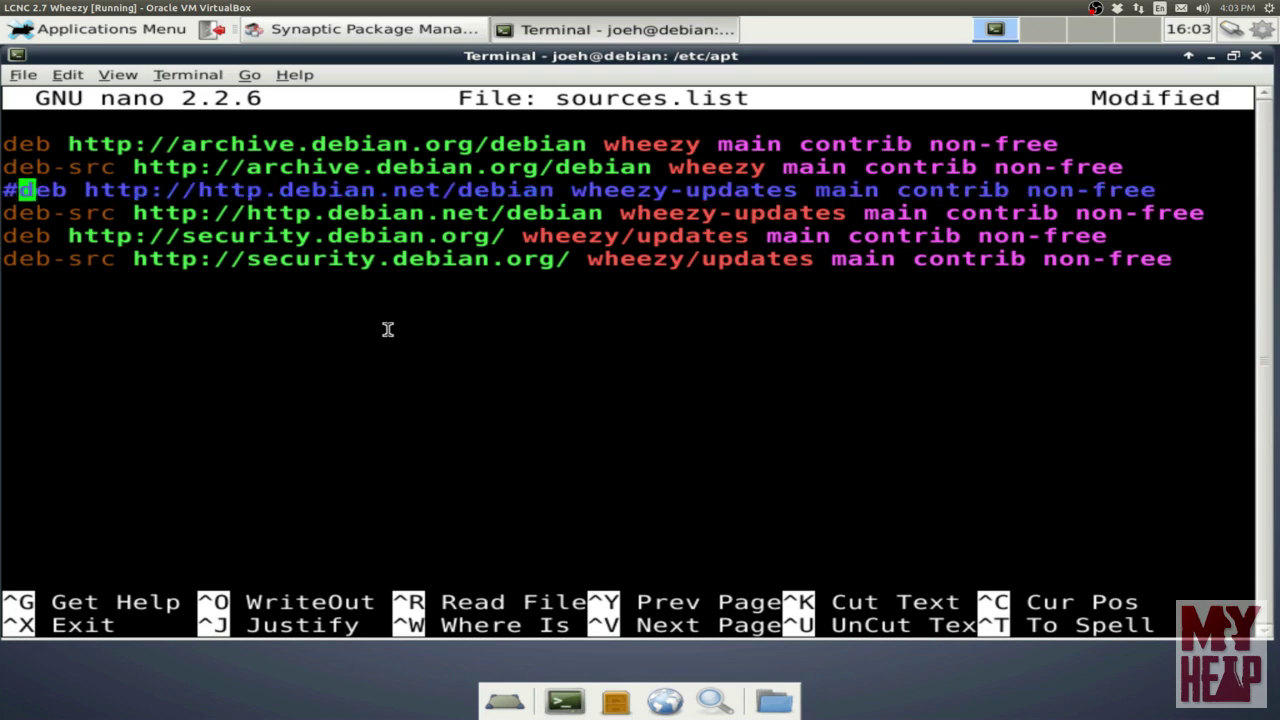
- Comment out the deb-src wheezy-updates line with a hash, and put a space after the hash on both wheezy-updates lines
key(Down)
key(Left)
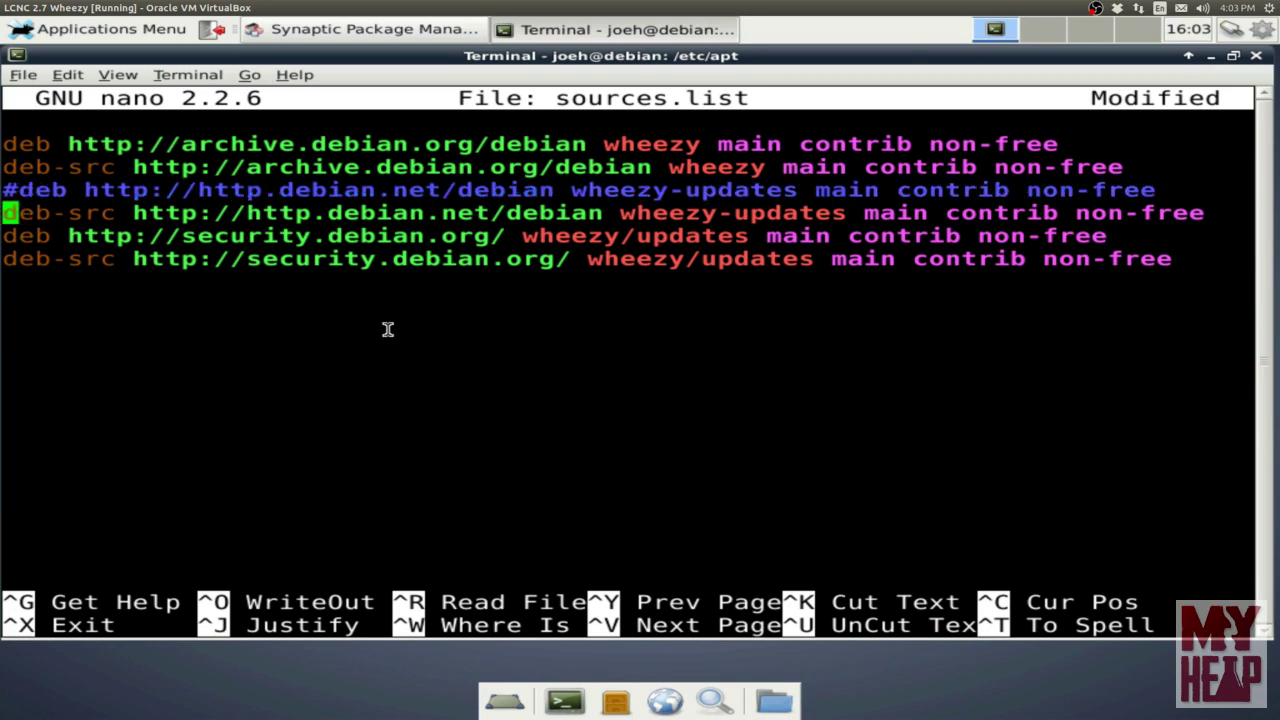
text(#)
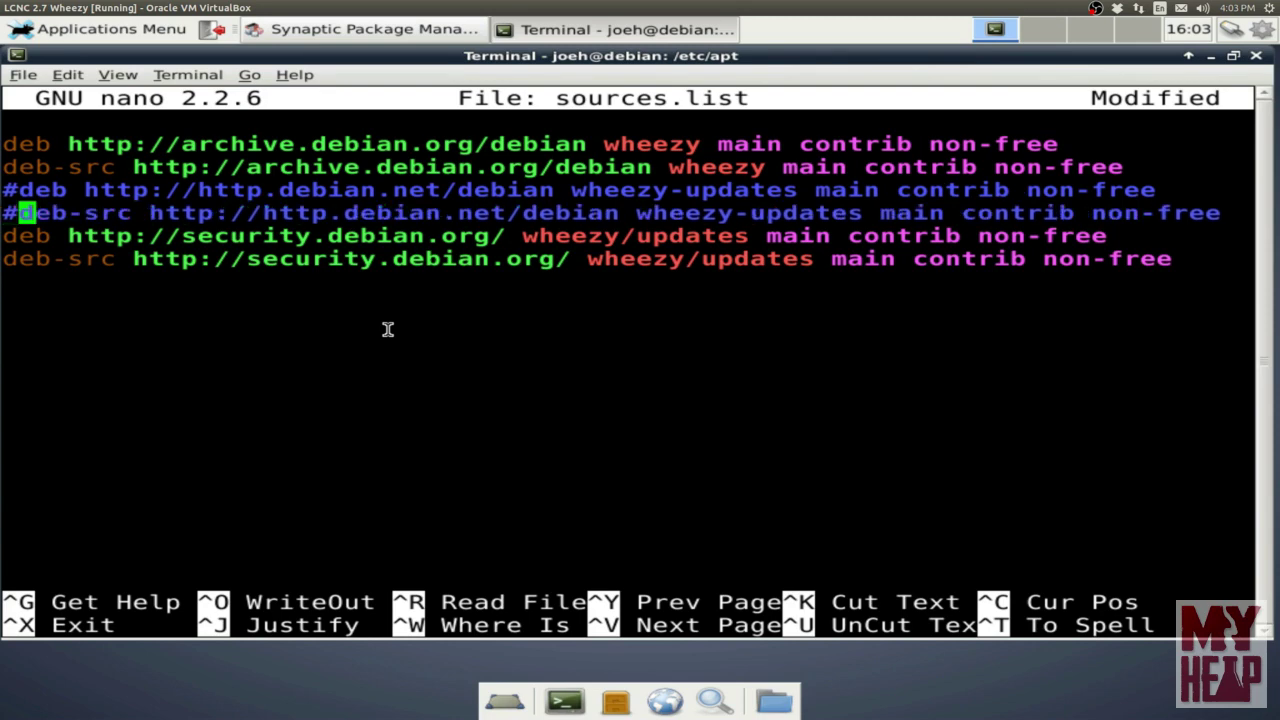
key(Up)
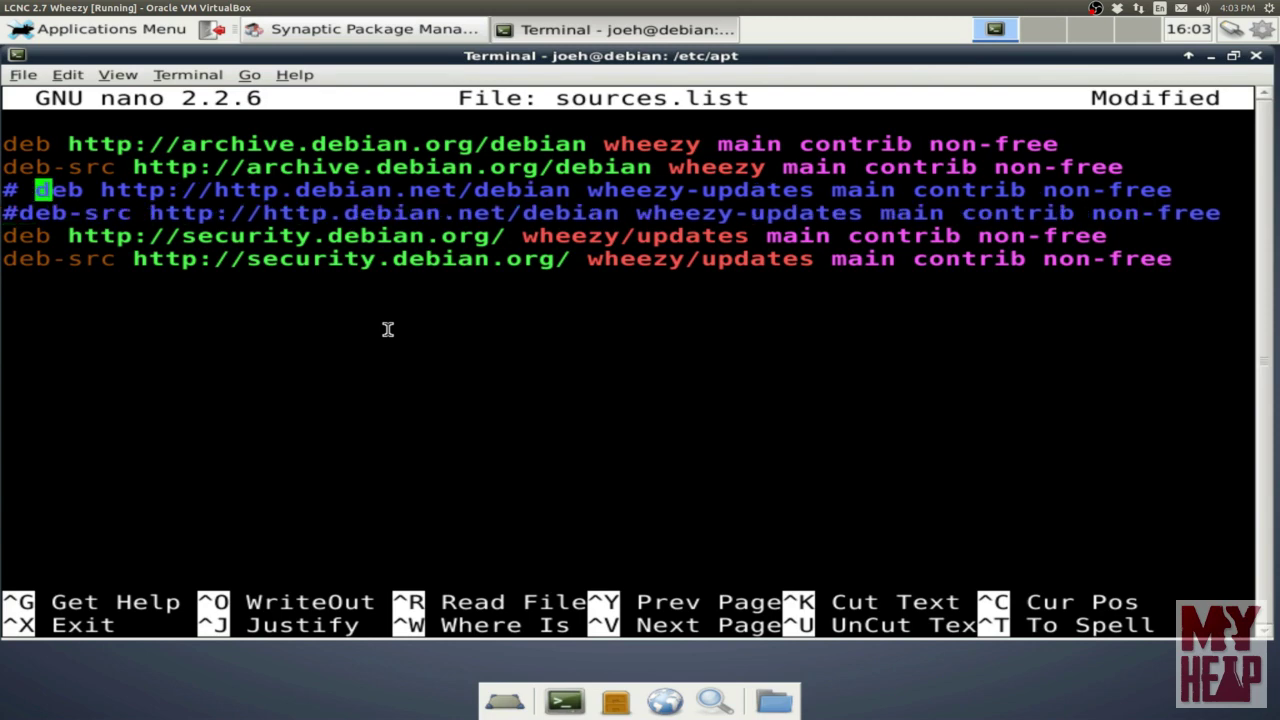
key(Down)
key(Left)
- Comment out the deb and deb-src security.debian.org lines with a hash and a space at the start of each
key(Down)
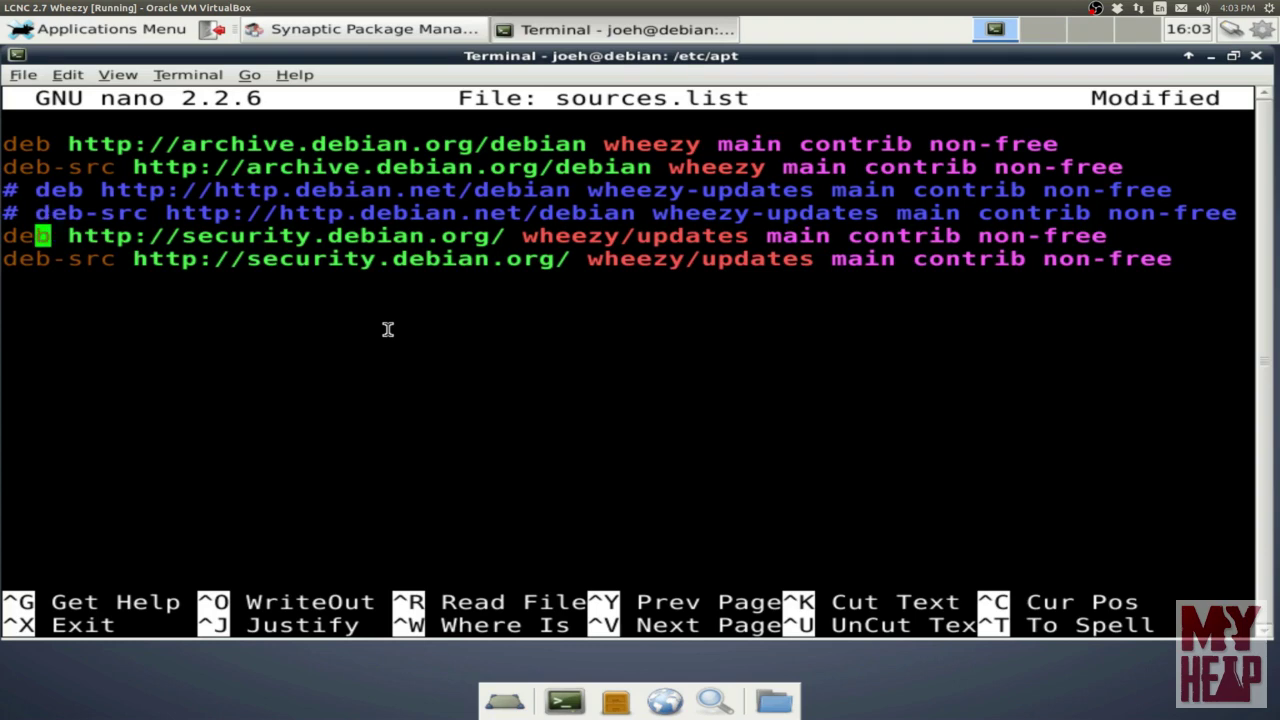
key(Left)
key(Left)
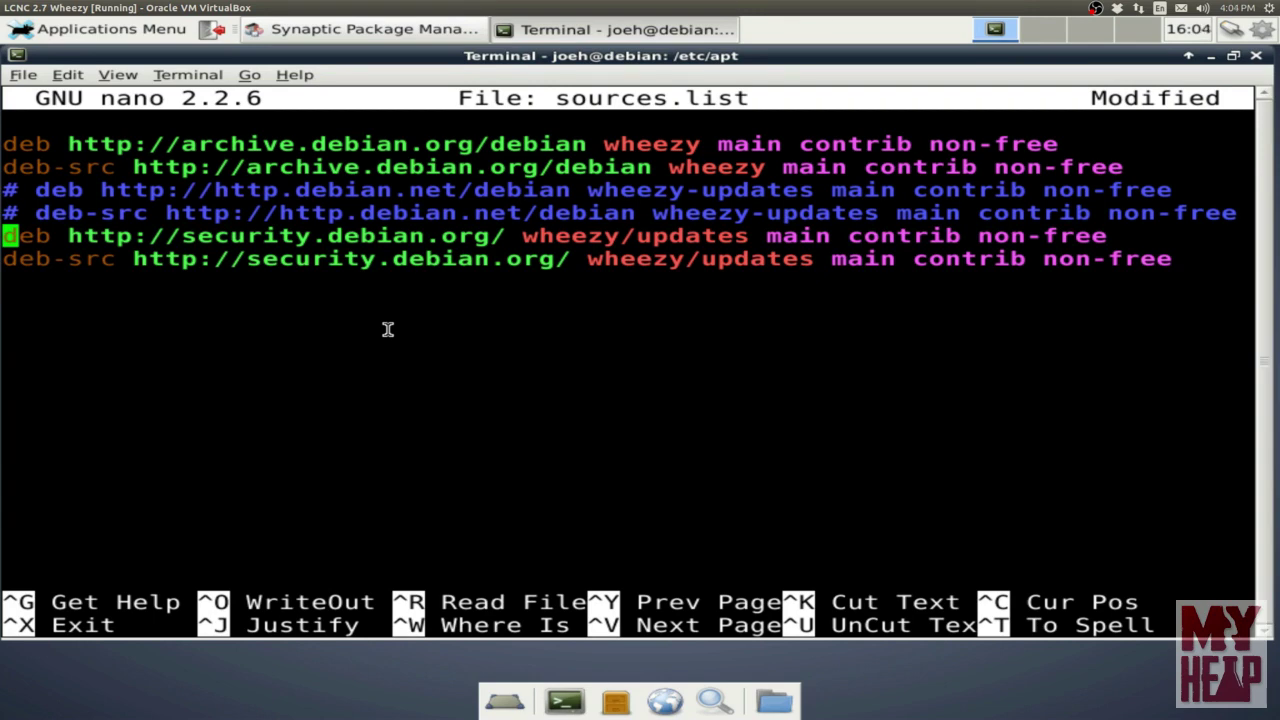
text(#)
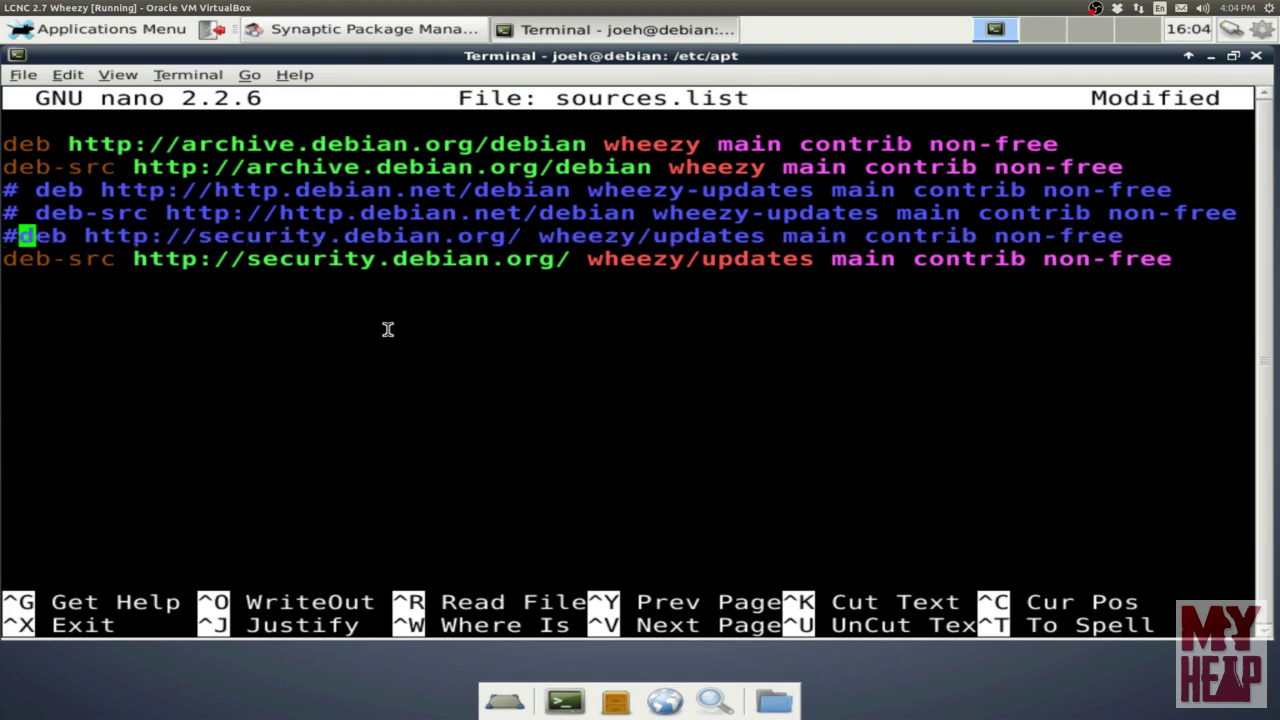
key(Down)
key(Left)
key(Left)
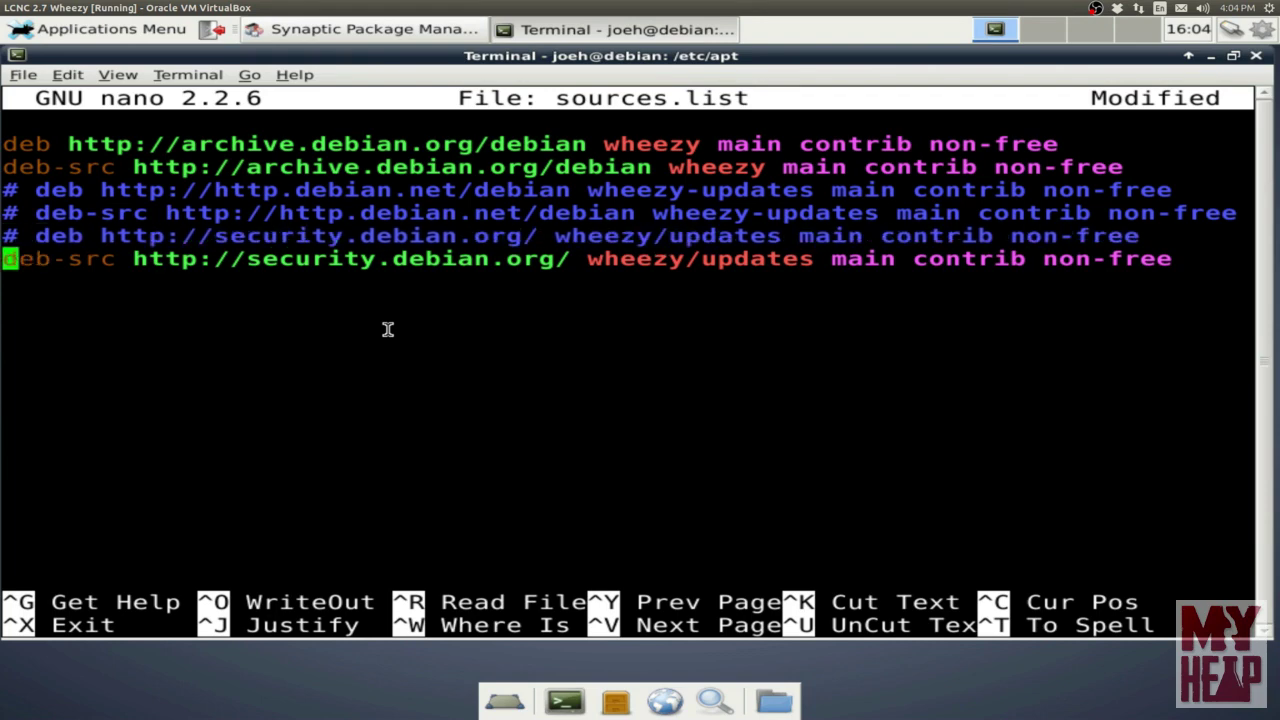
text(#)
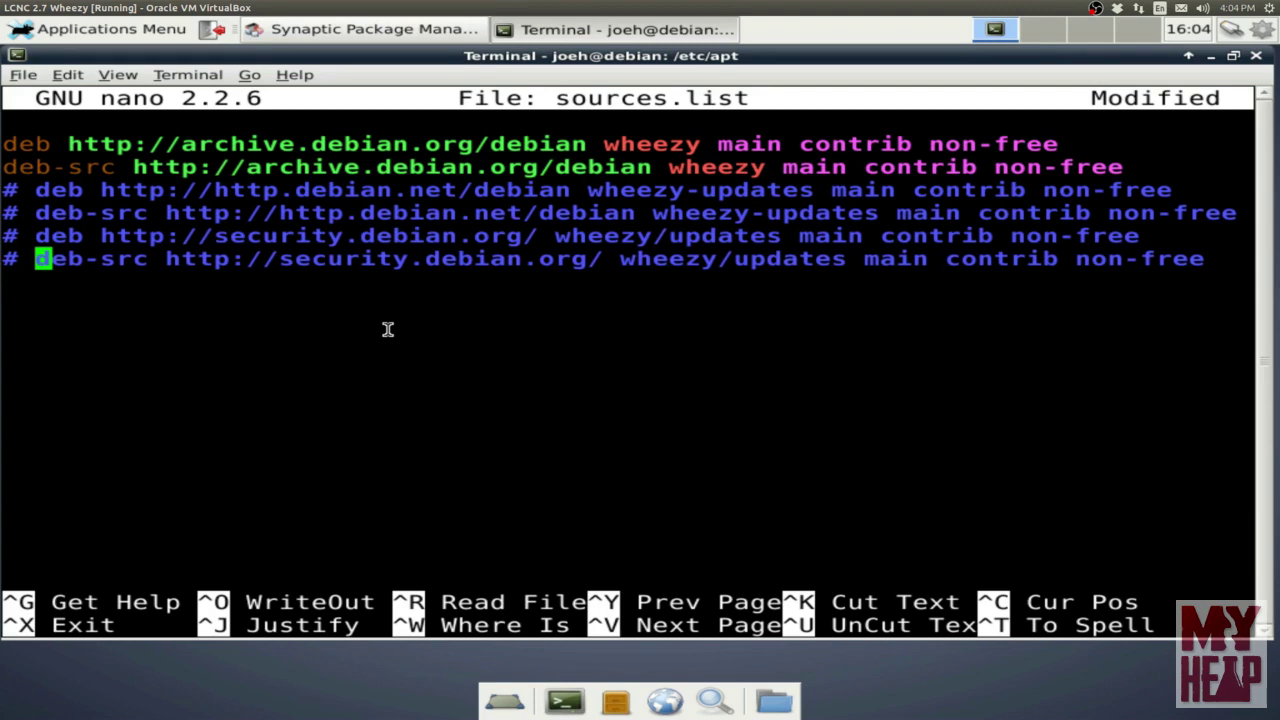
- Exit nano and save the changes under the same file name, sources.list
key(ctrl+x)
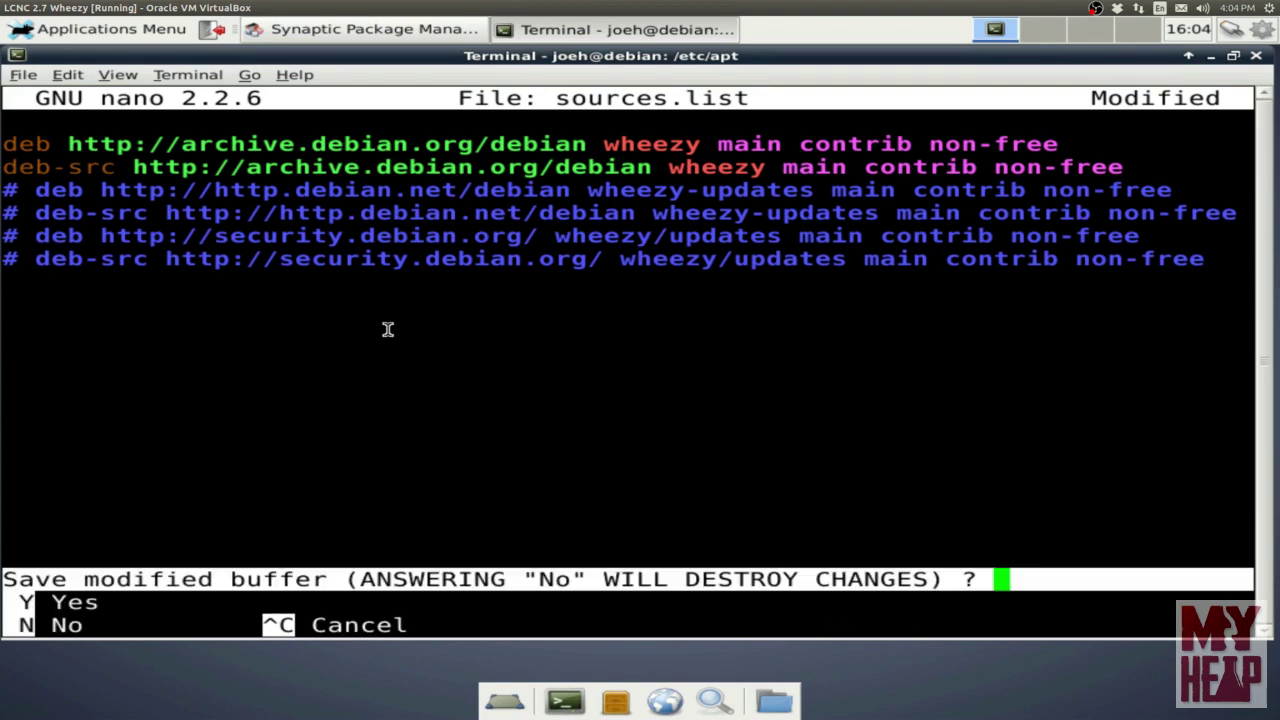
key(y)
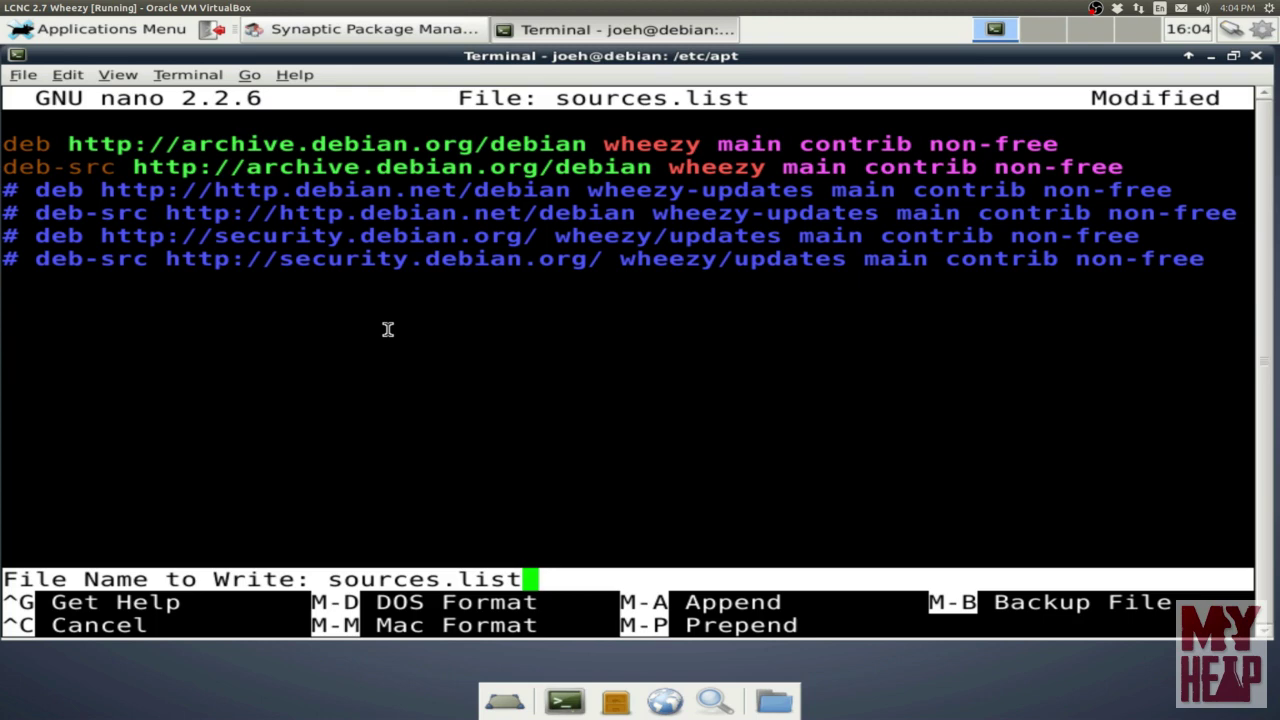
key(Return)
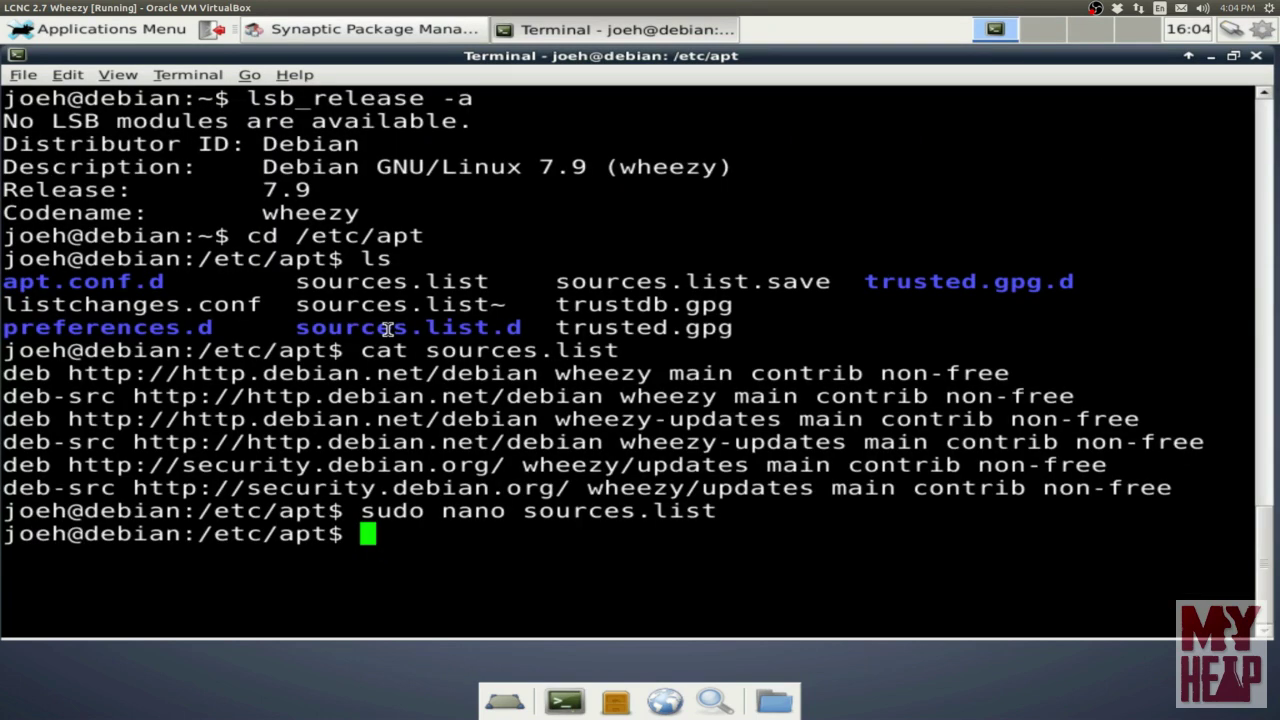
- Print the contents of the saved sources.list in the terminal with cat
text(cat )
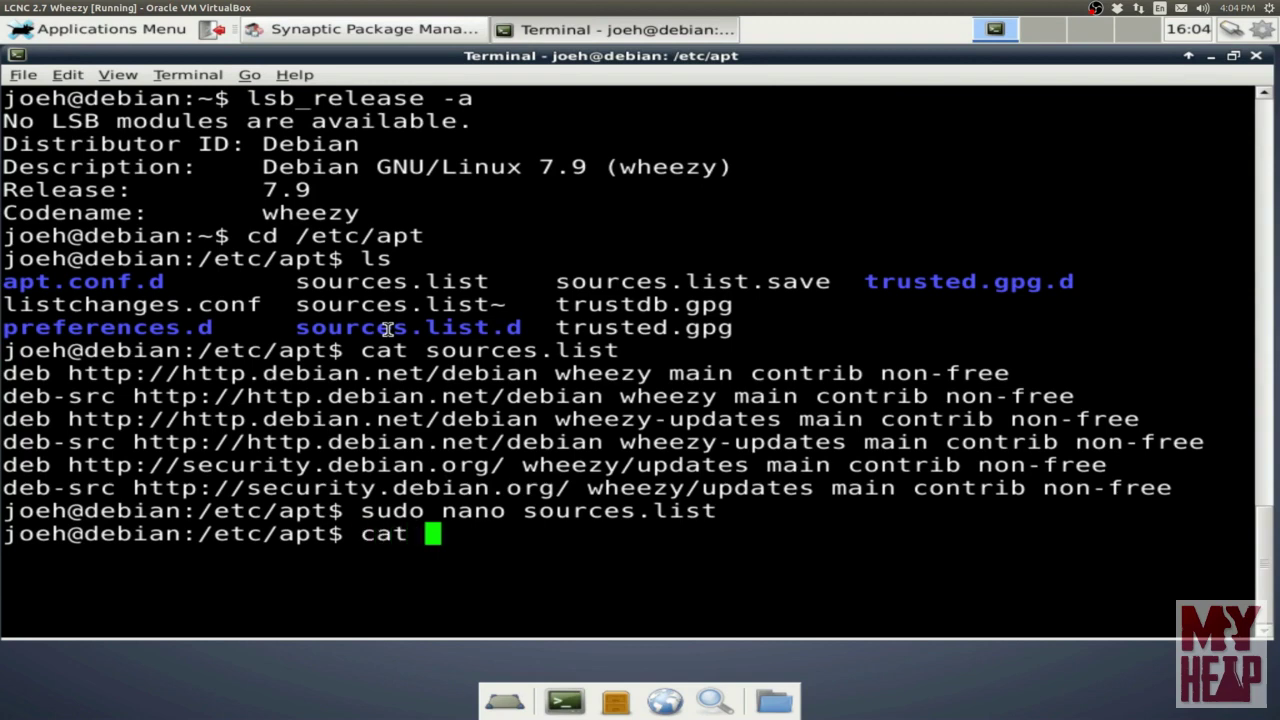
text(source)
key(Tab)
key(Return)
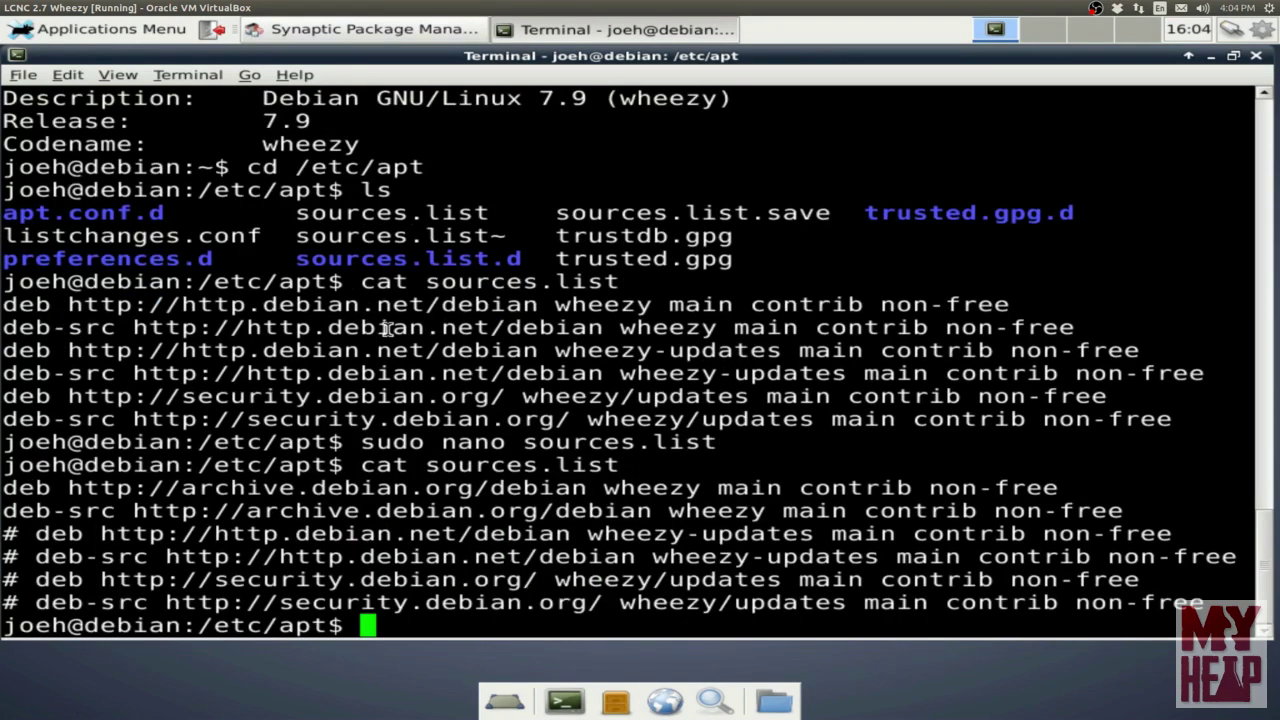
- Clear the terminal, print sources.list again, and check the two archive.debian.org lines and the commented-out lines
text(clear)
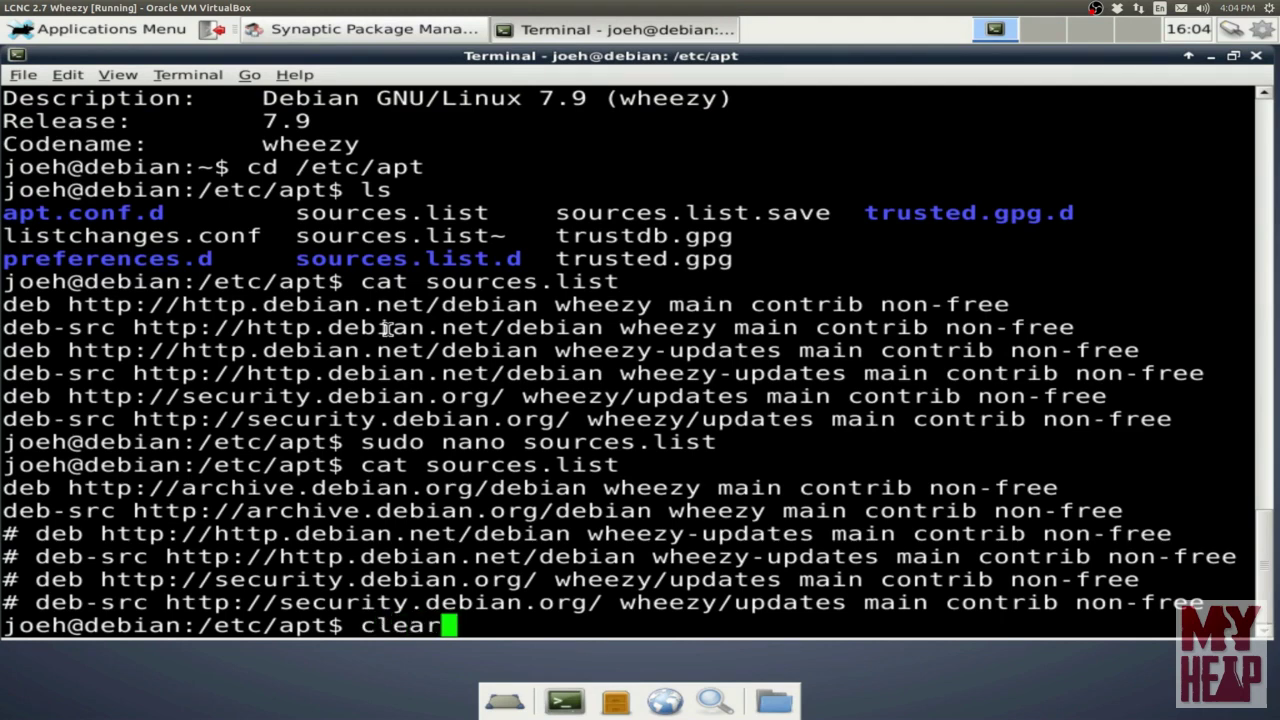
key(Return)
key(Up)
key(Up)
key(Return)
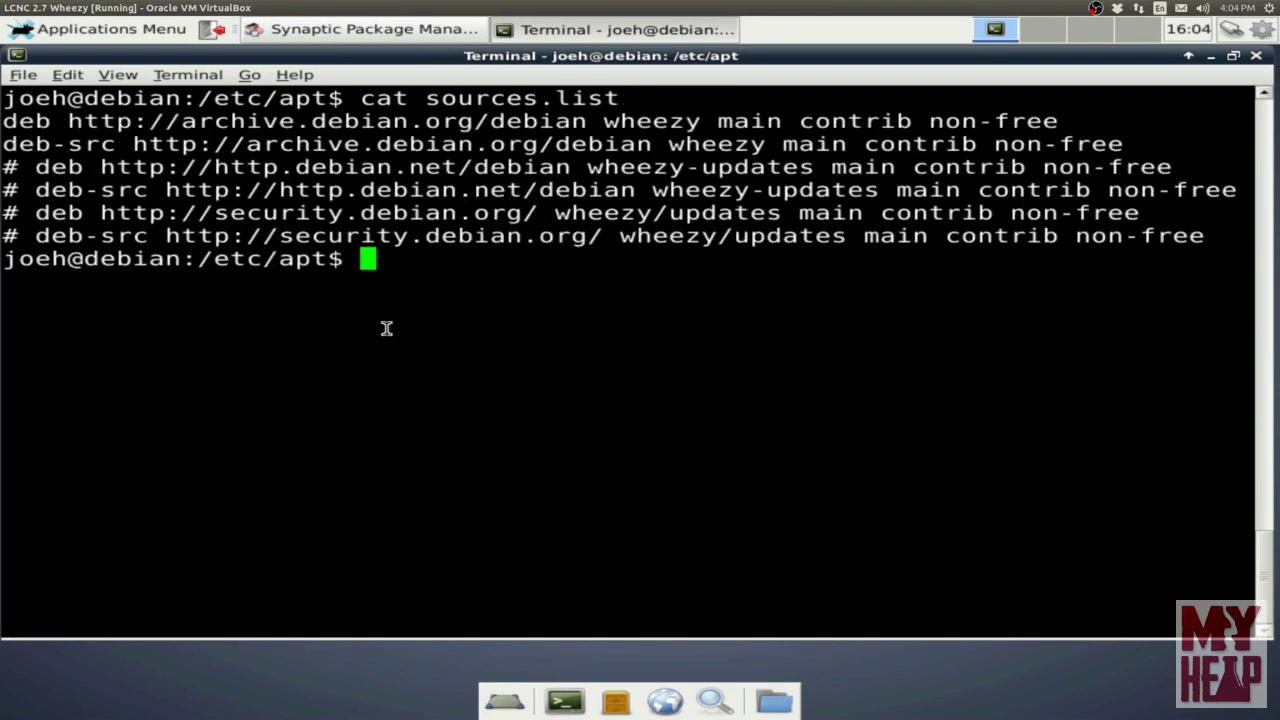
drag(36, 121, 345, 122)
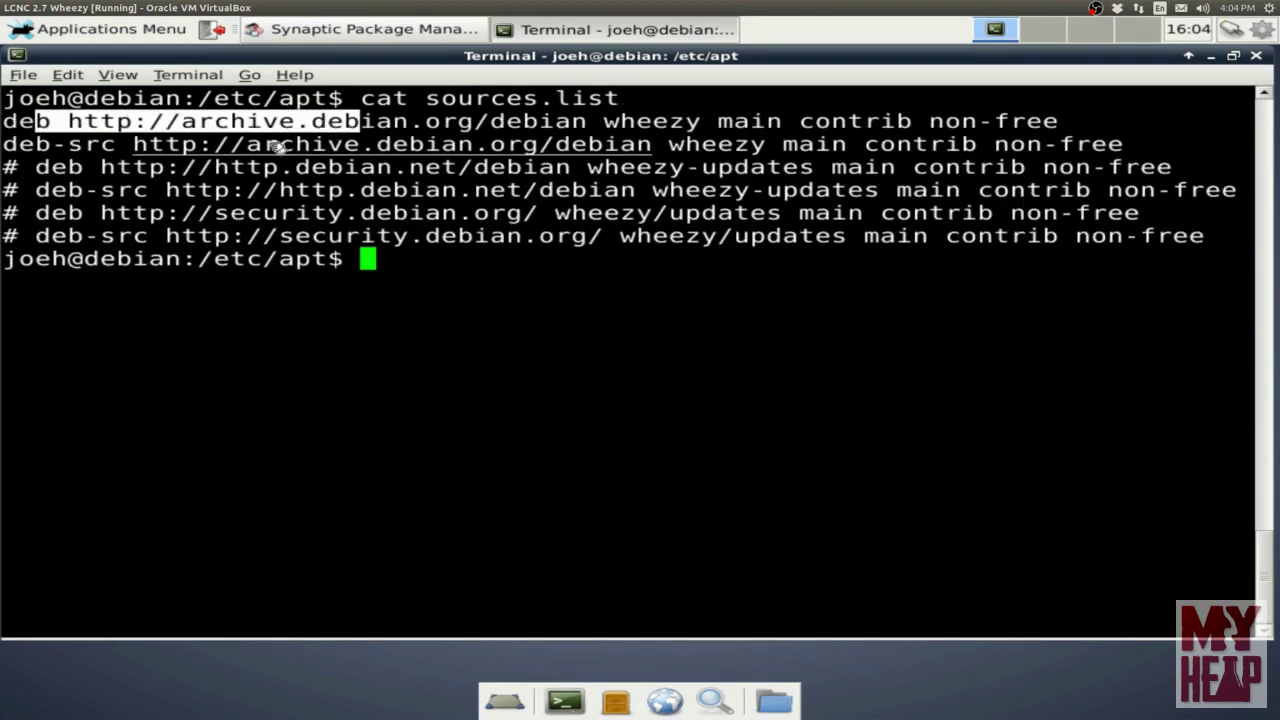
drag(68, 144, 313, 144)
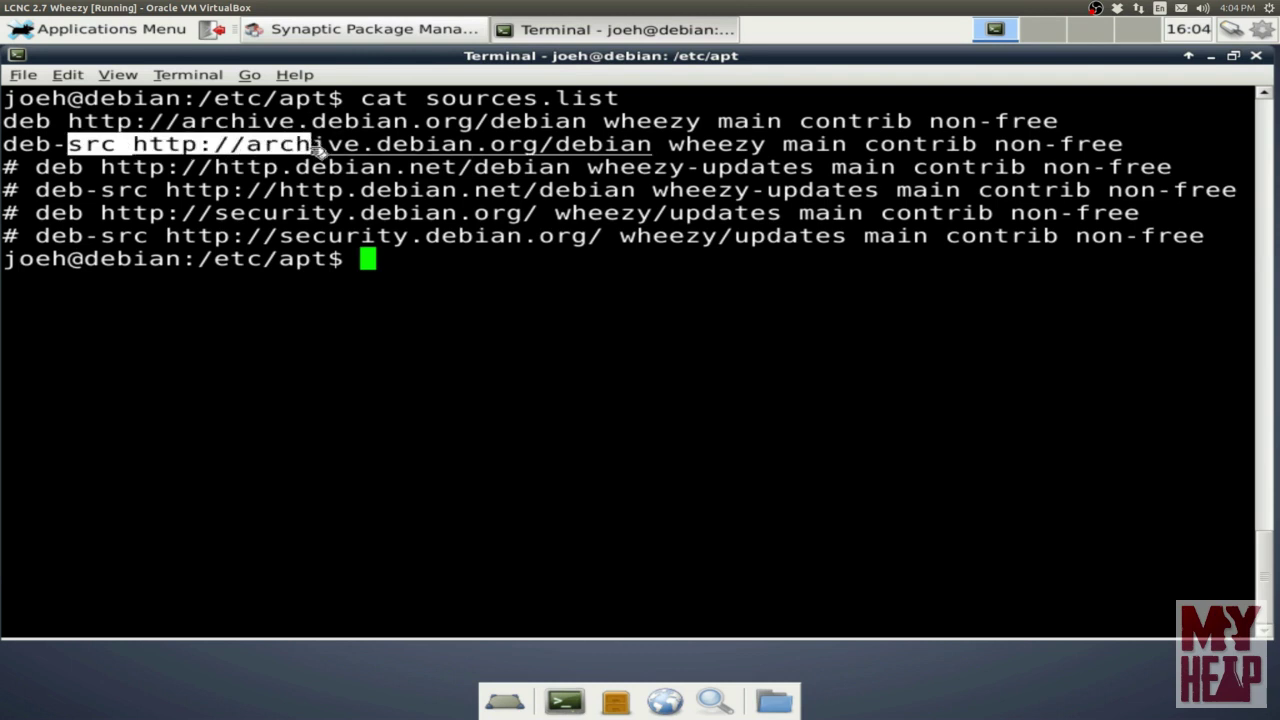
drag(38, 166, 92, 234)
click(345, 352)
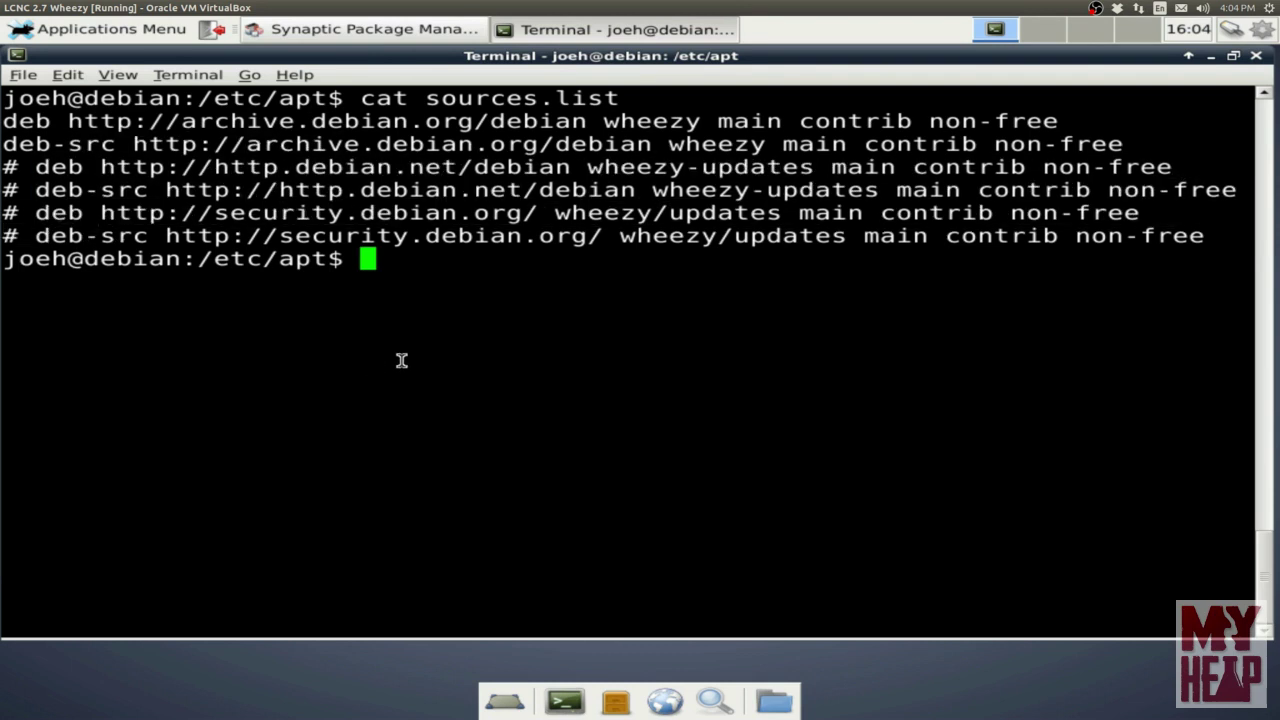
- Refresh the package lists with sudo apt-get update
text(sudo apt)
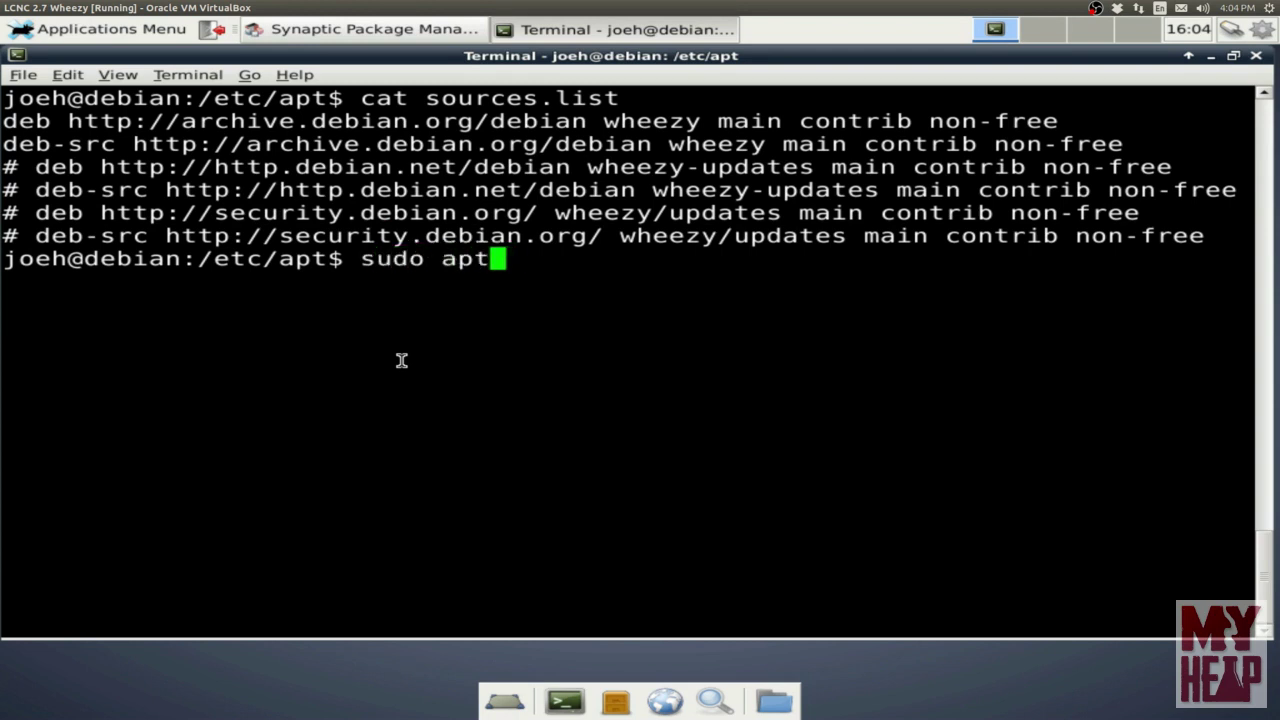
text(-get )
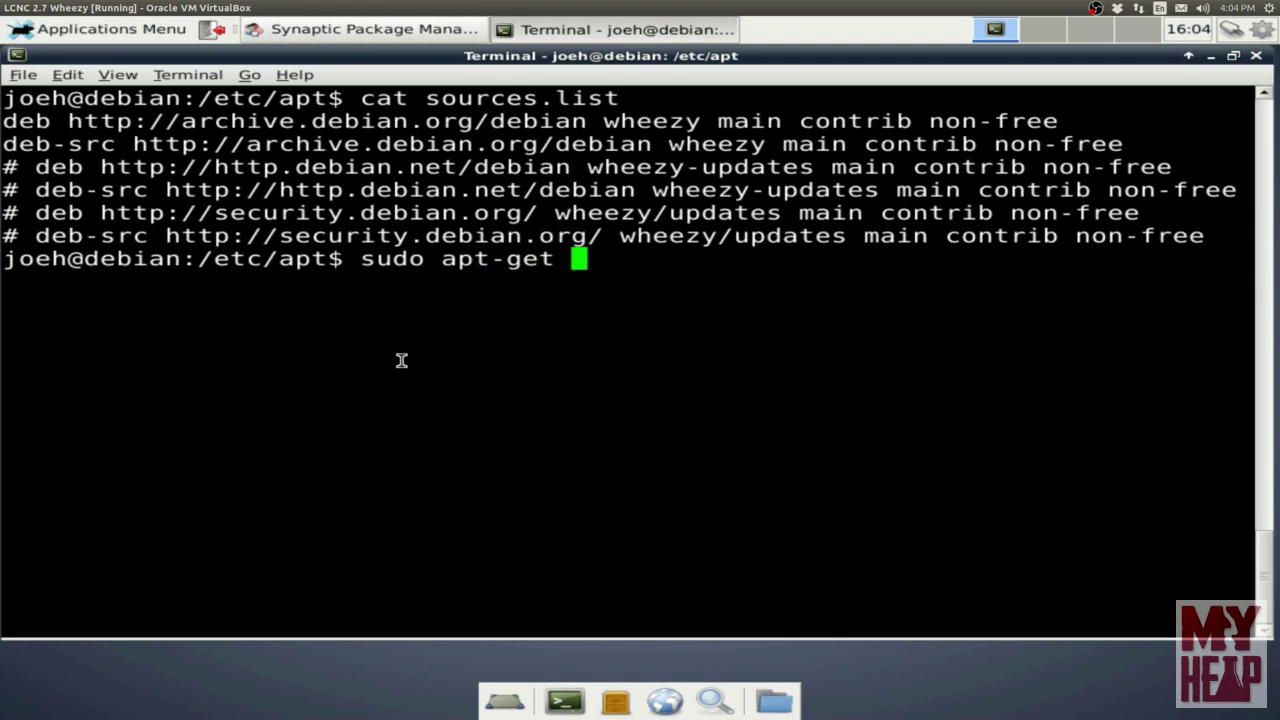
text(update)
key(Return)
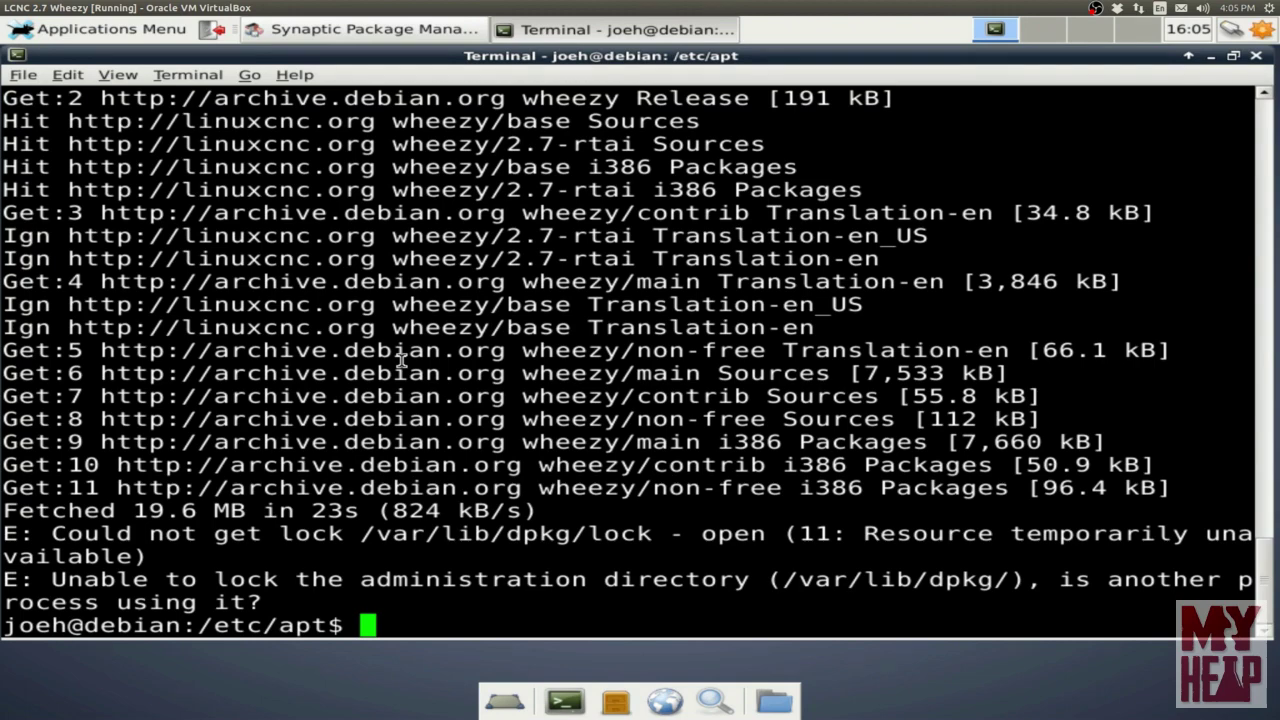
- Close Synaptic Package Manager and rerun sudo apt-get update in the terminal
click(372, 30)
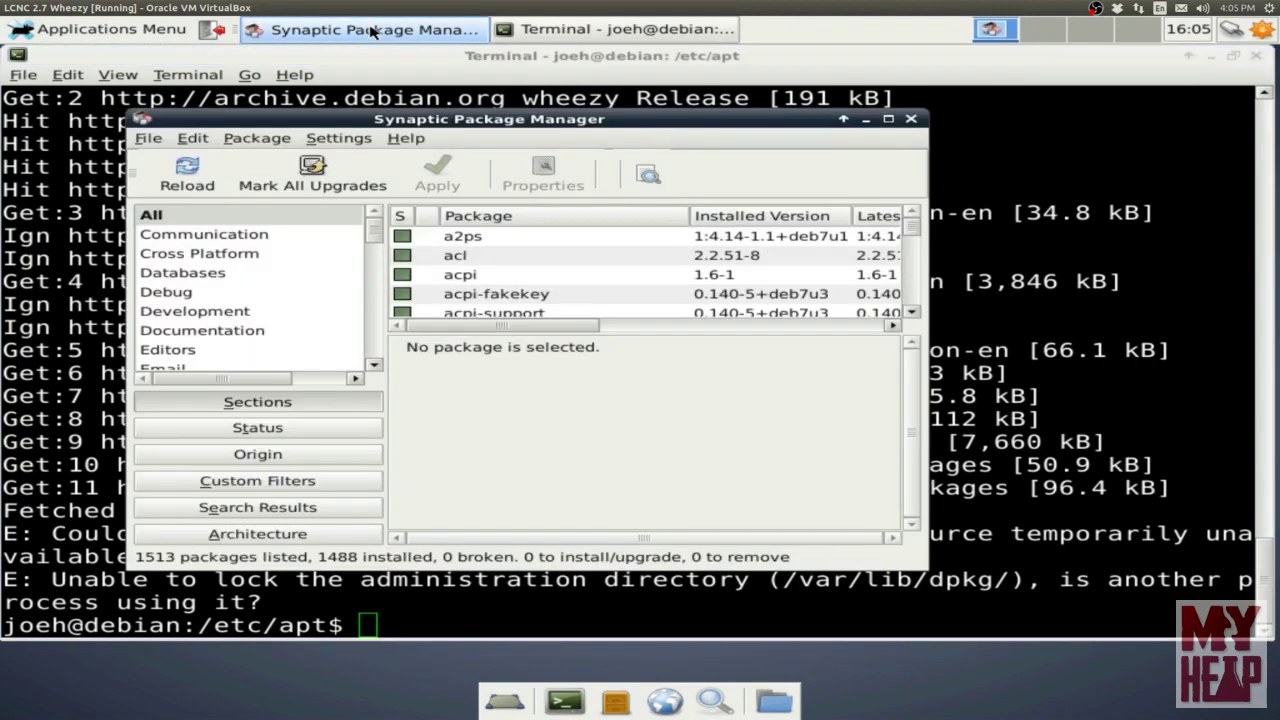
click(910, 119)
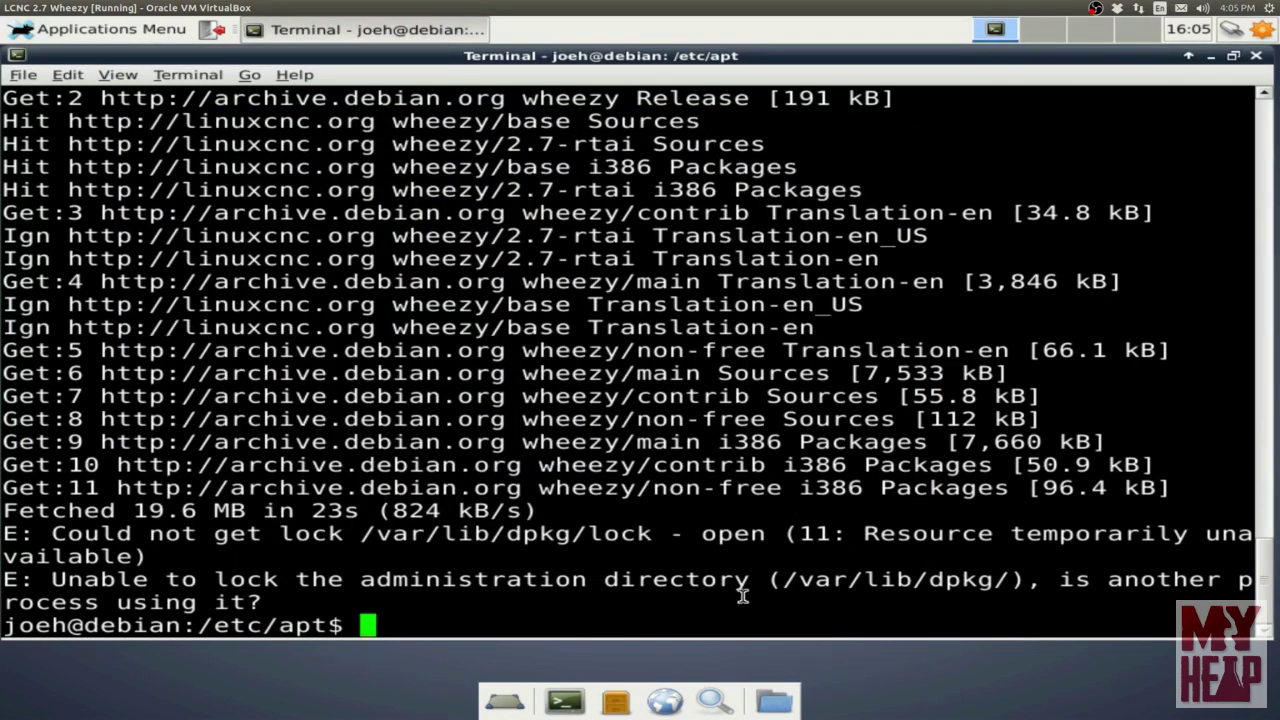
text(sudo apt-get update)
key(Return)
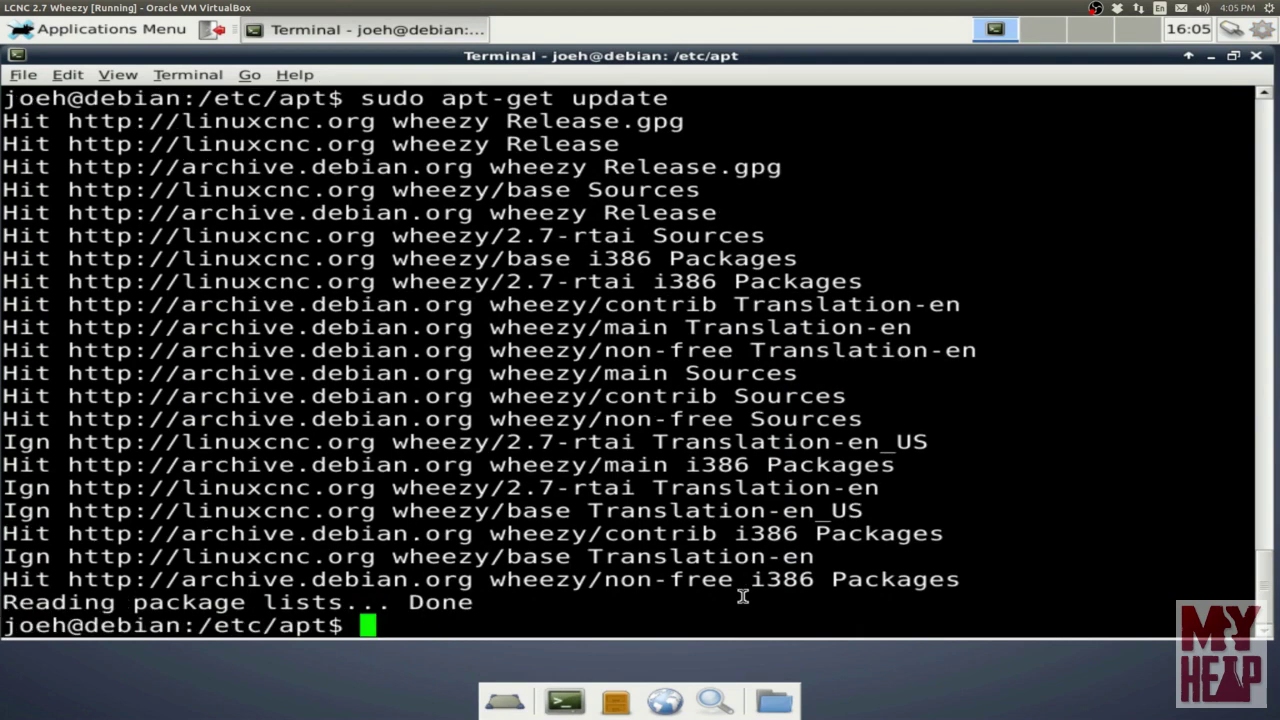
- Run sudo apt-get upgrade to review the list of upgradable packages, then decline the upgrade with n
text(sudo )
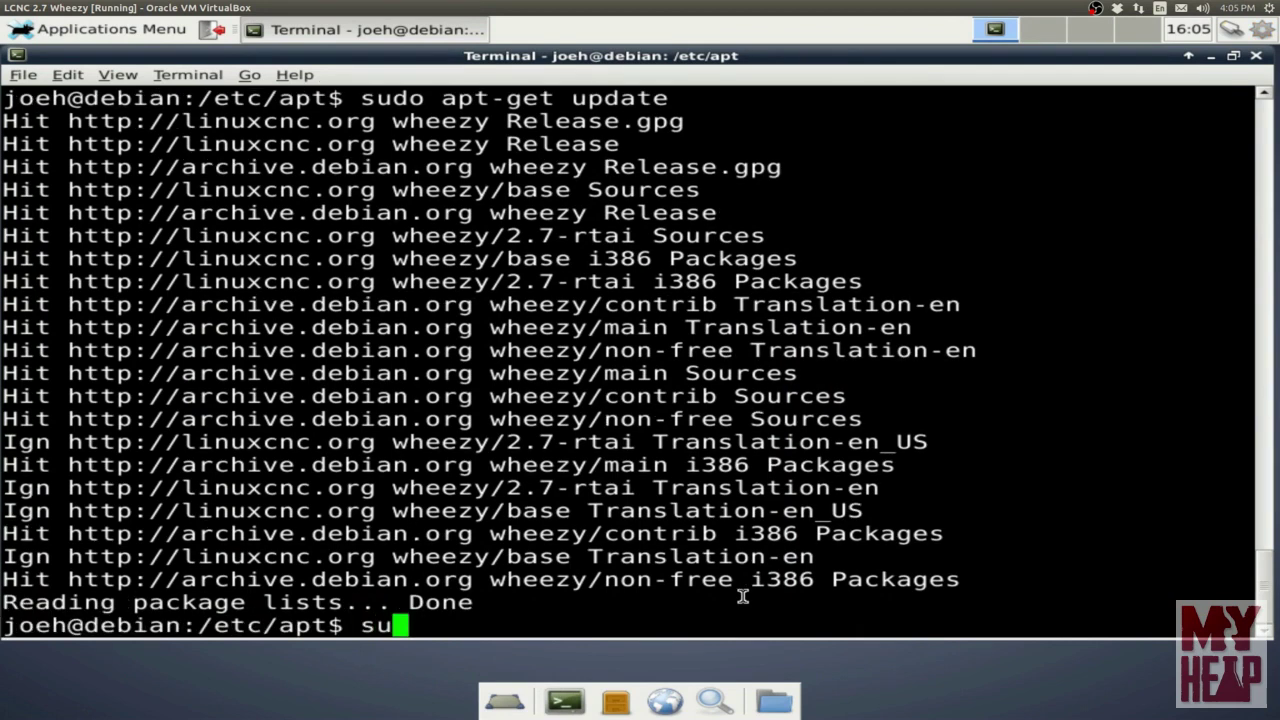
text(apt-get upd)
key(BackSpace)
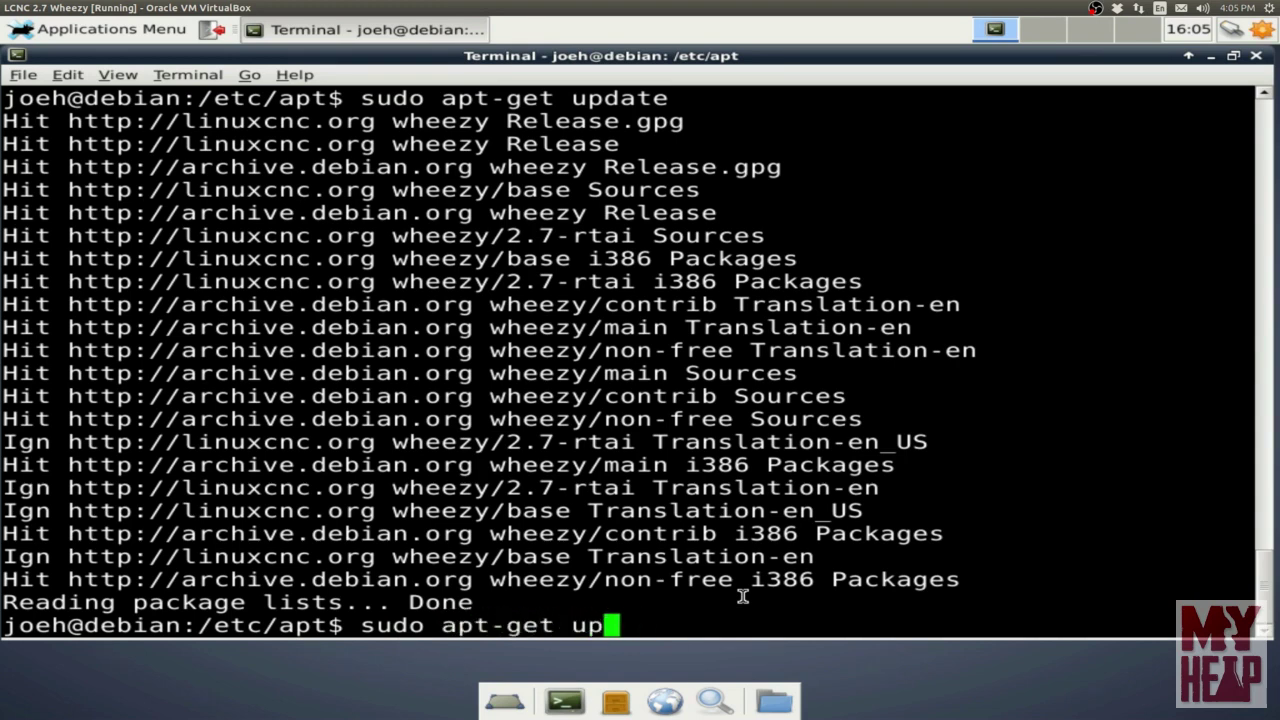
text(grade)
key(Return)
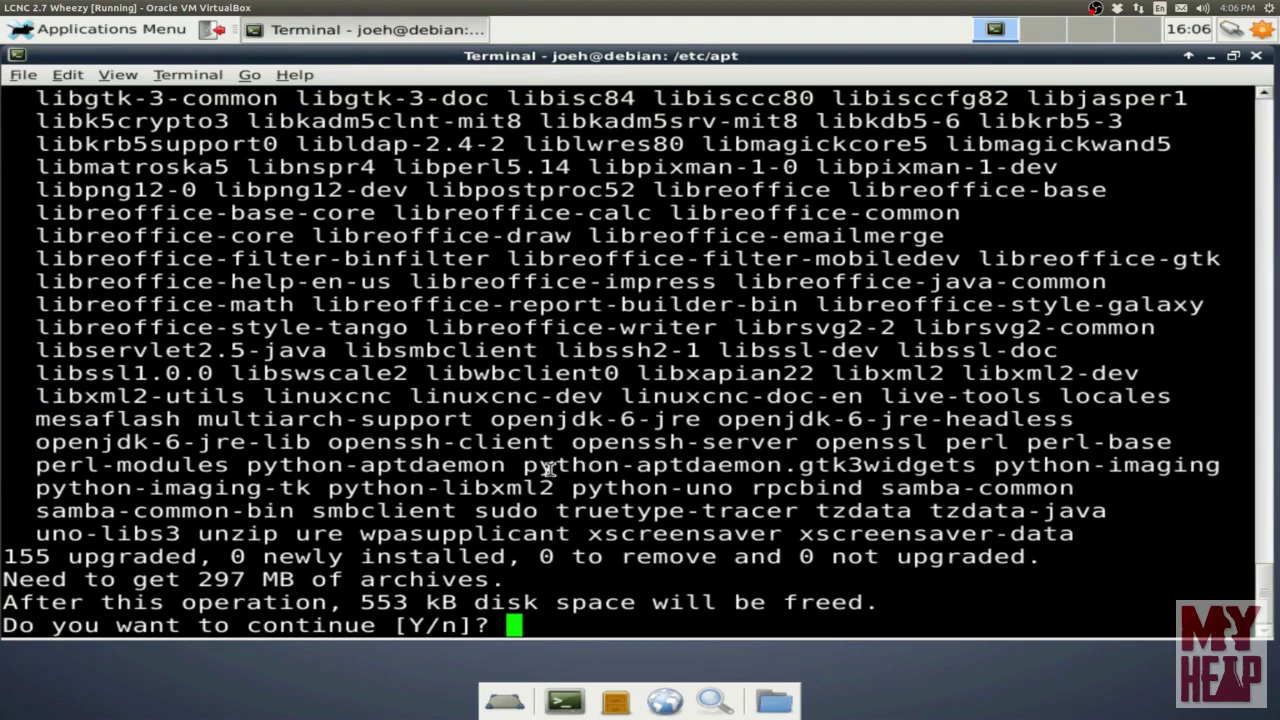
mouse_move(1267, 604)
mouse_down()
mouse_move(1267, 546)
mouse_move(1268, 620)
mouse_up()
text(n)
key(Return)
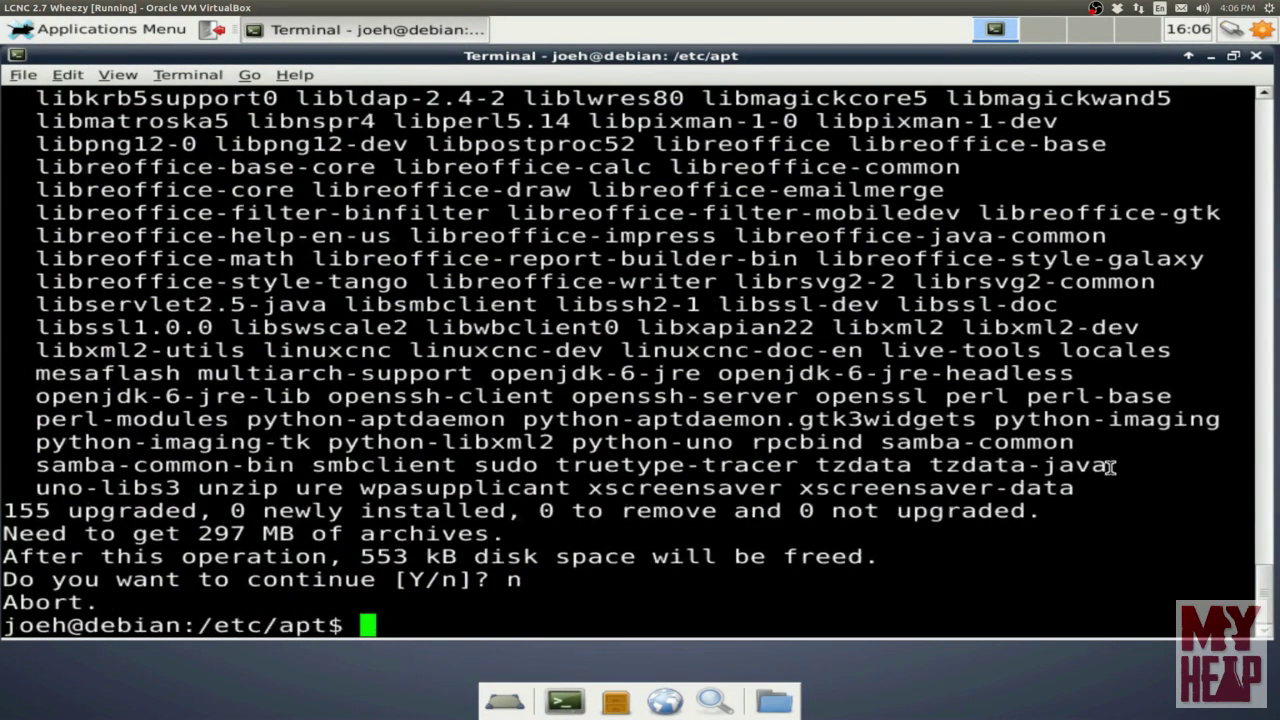
- Install gedit with sudo apt-get install gedit and accept the installation with y
text(sudo)
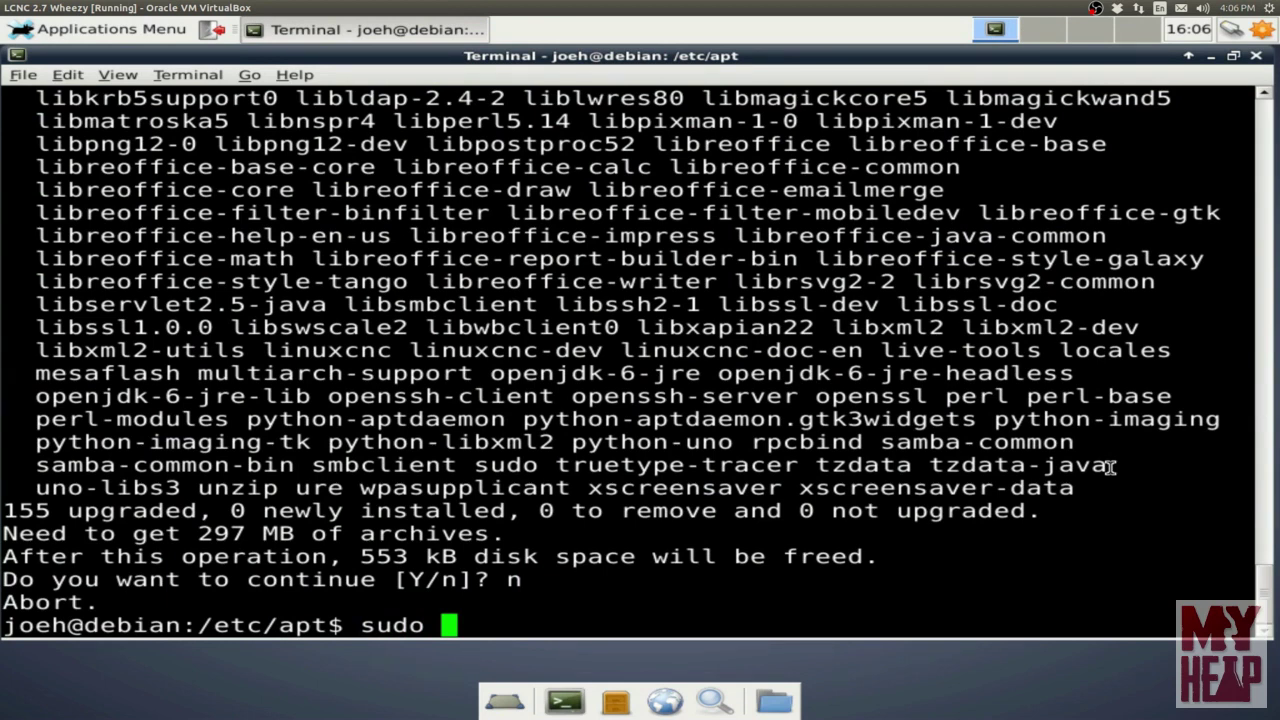
text(a)
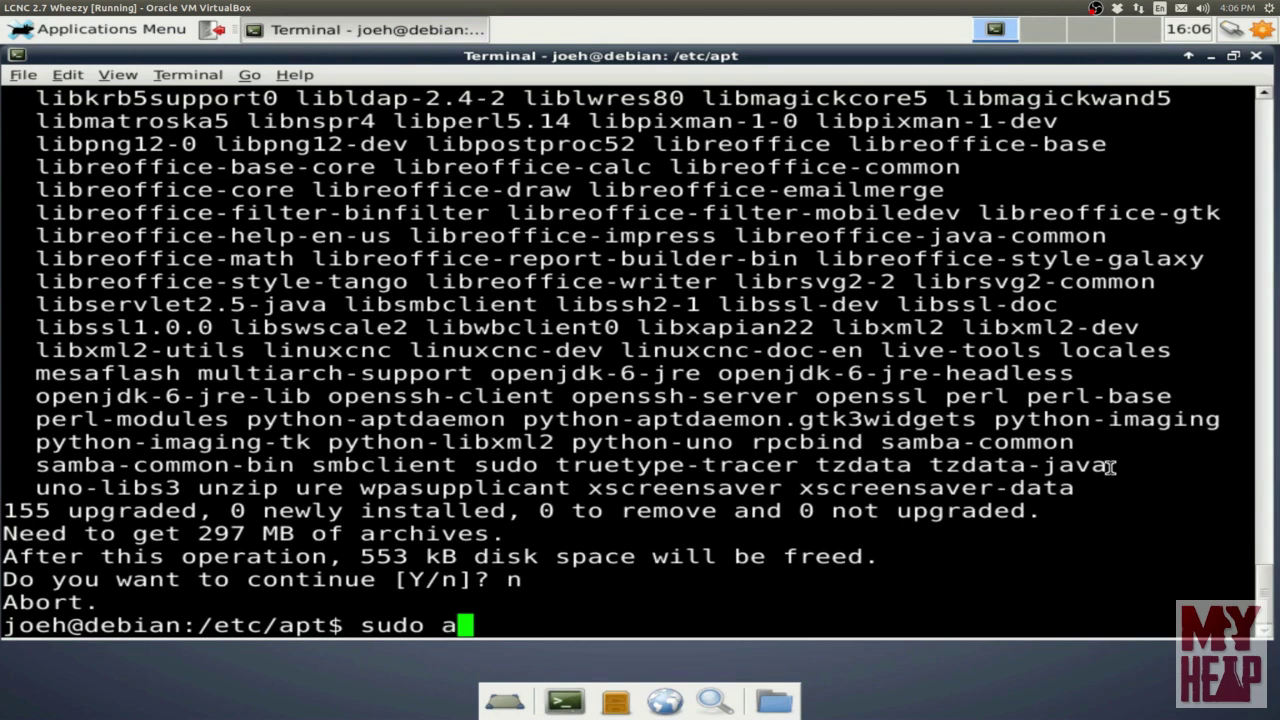
text(pt-get )
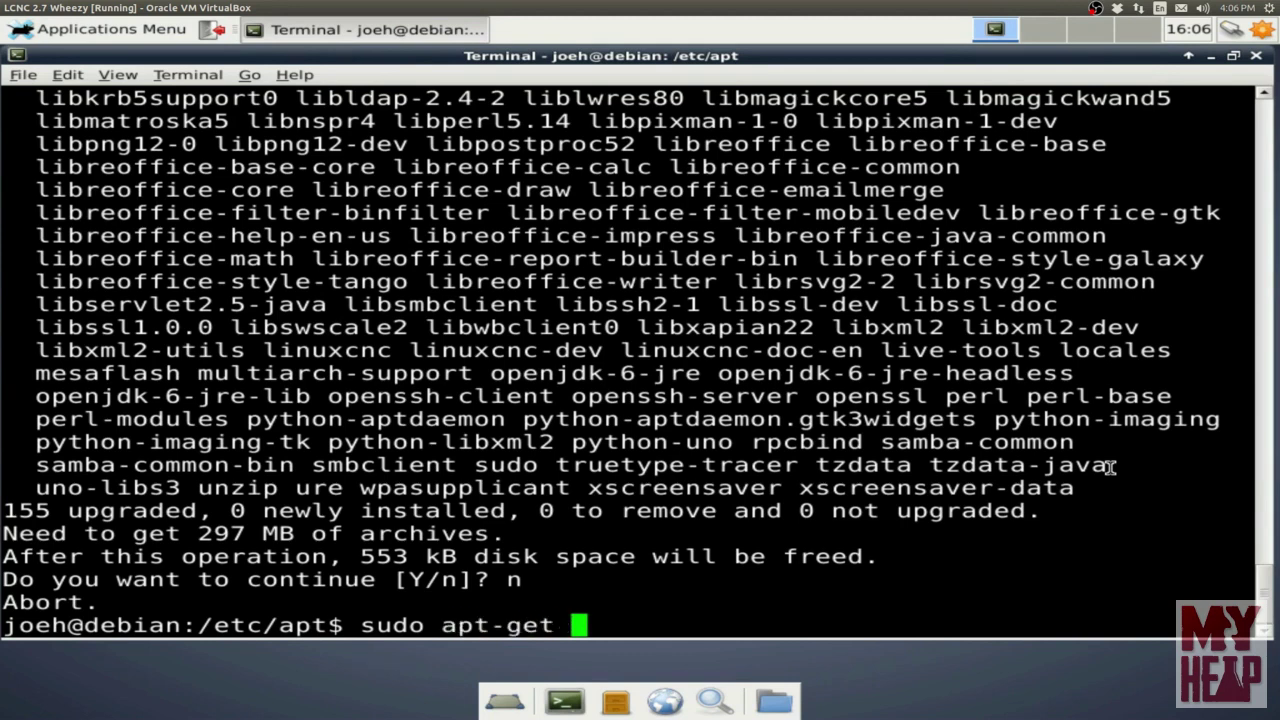
text(install)
key(BackSpace)
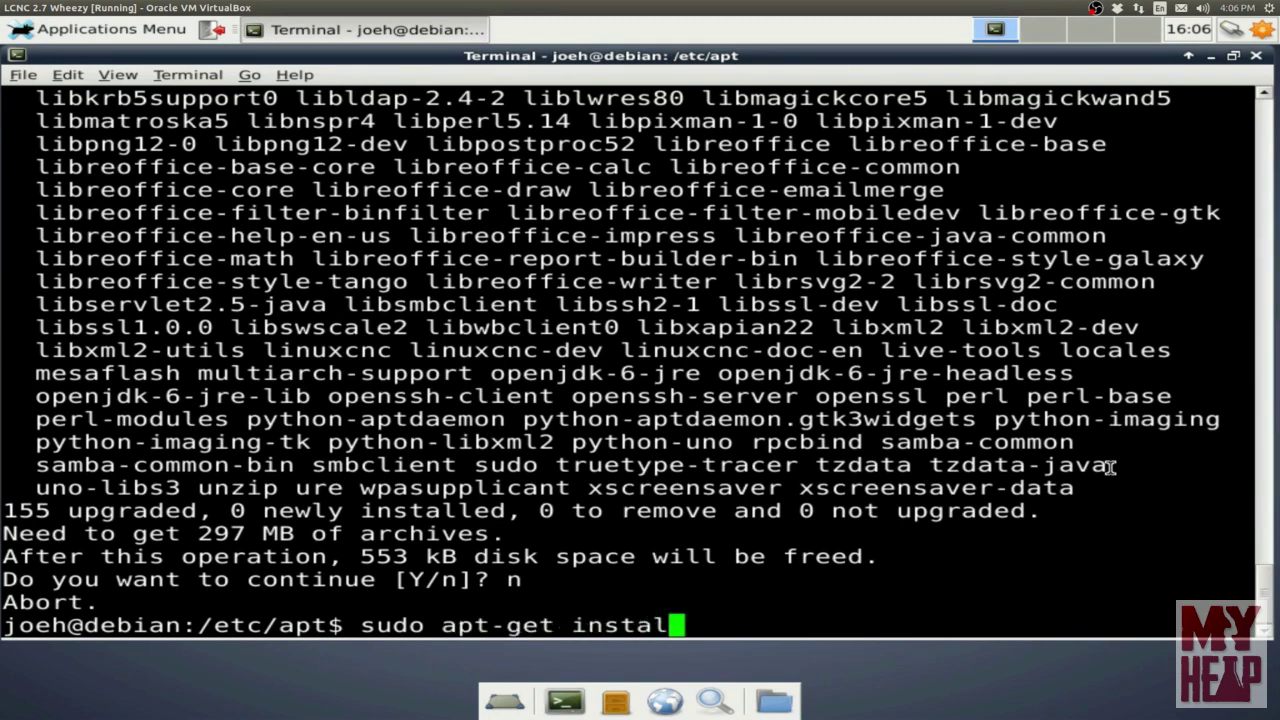
text(l gedit)
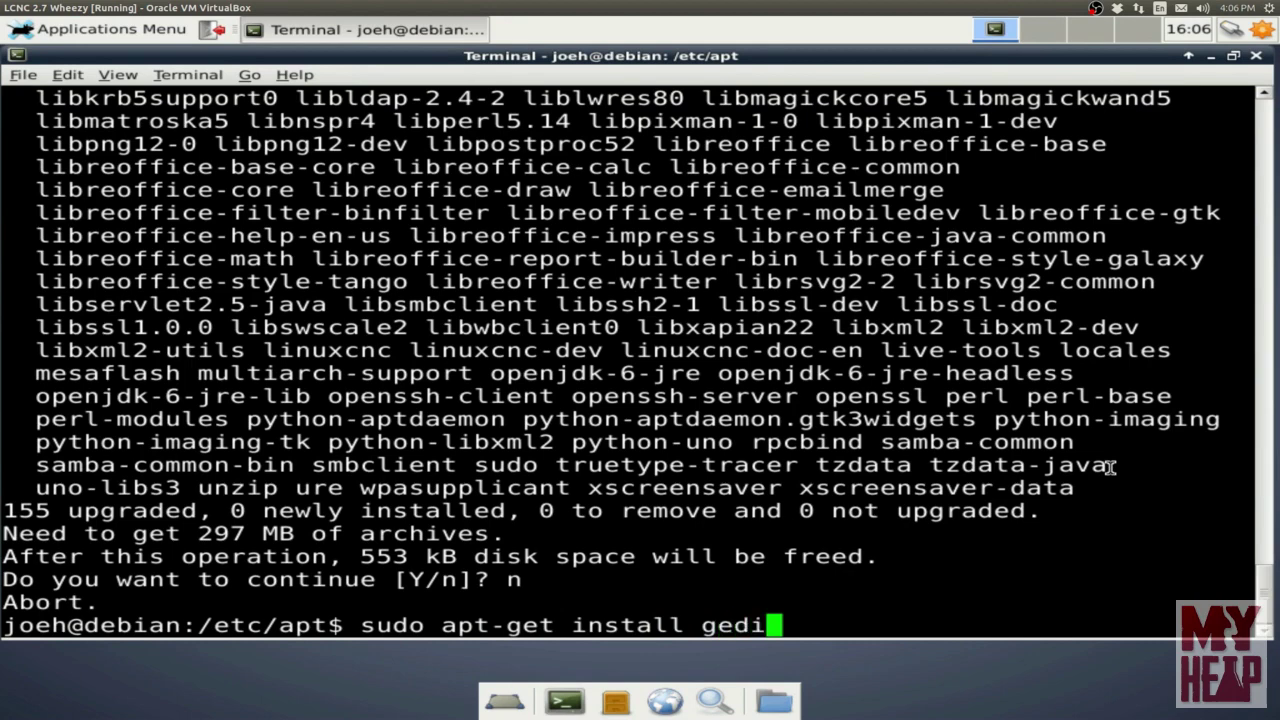
key(Return)
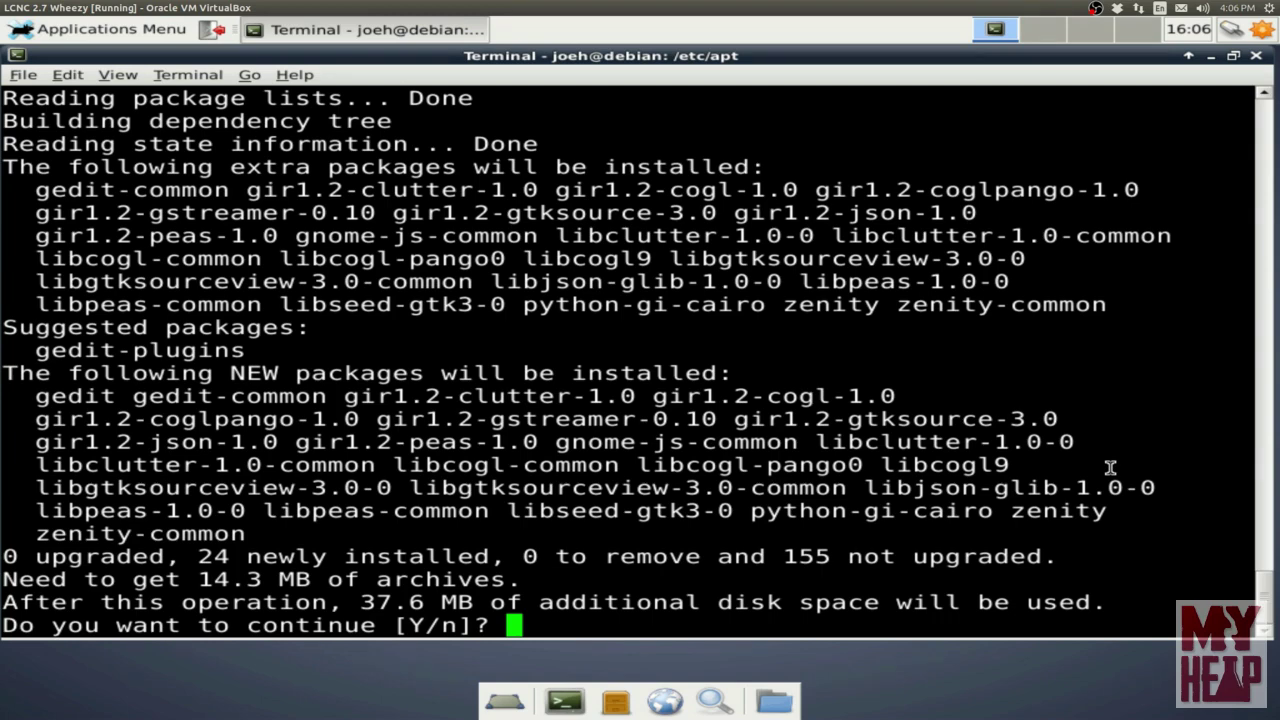
text(y)
key(Return)
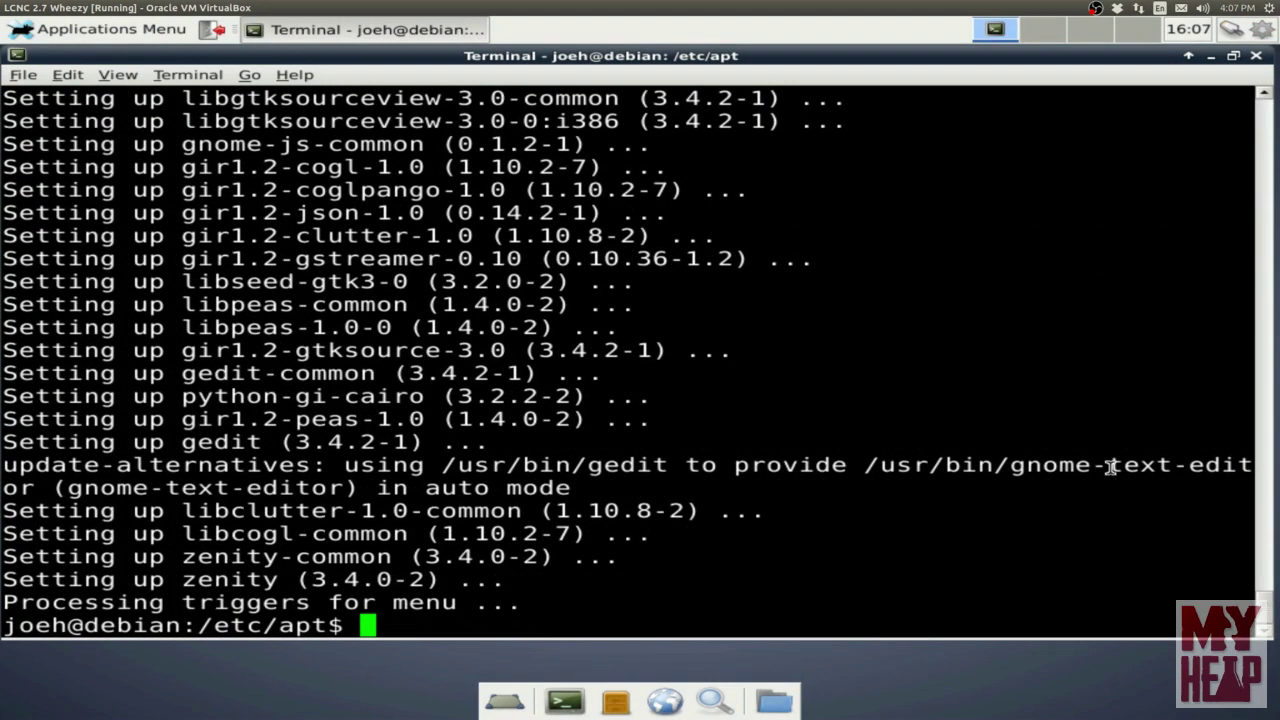
- Launch gedit from the terminal to test it, move its window over the terminal, and close it
text(gedit)
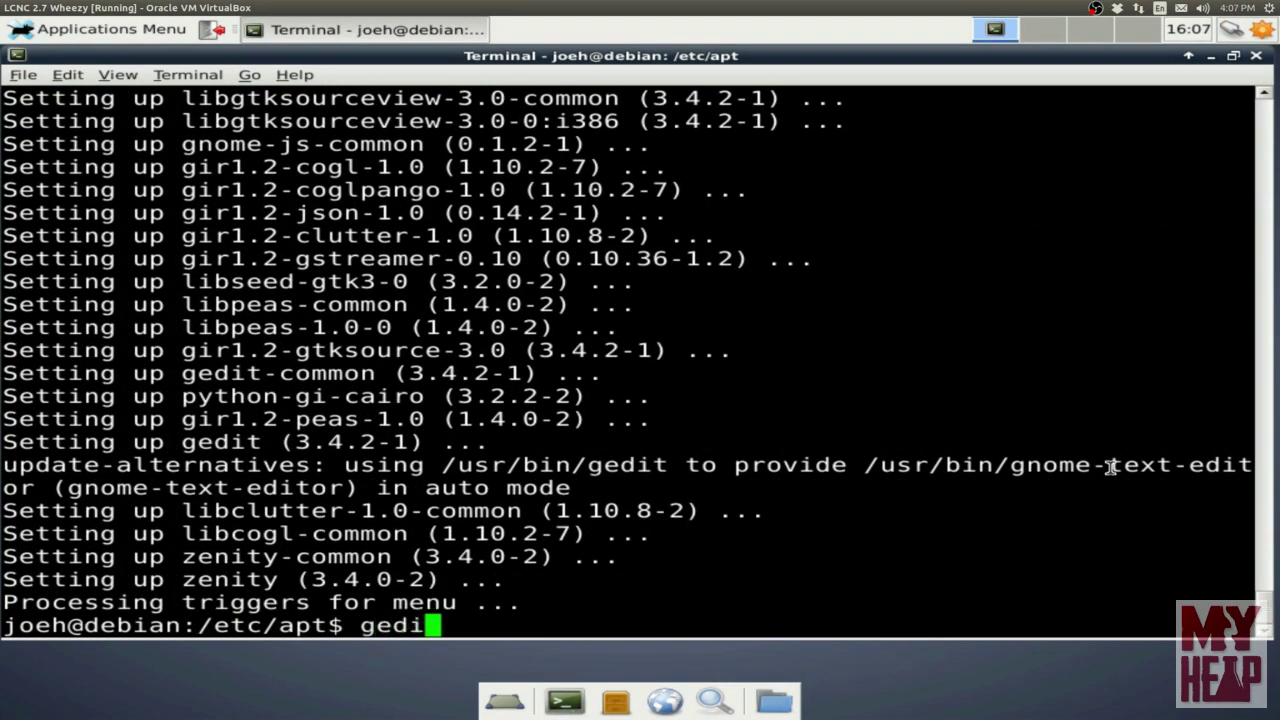
key(Return)
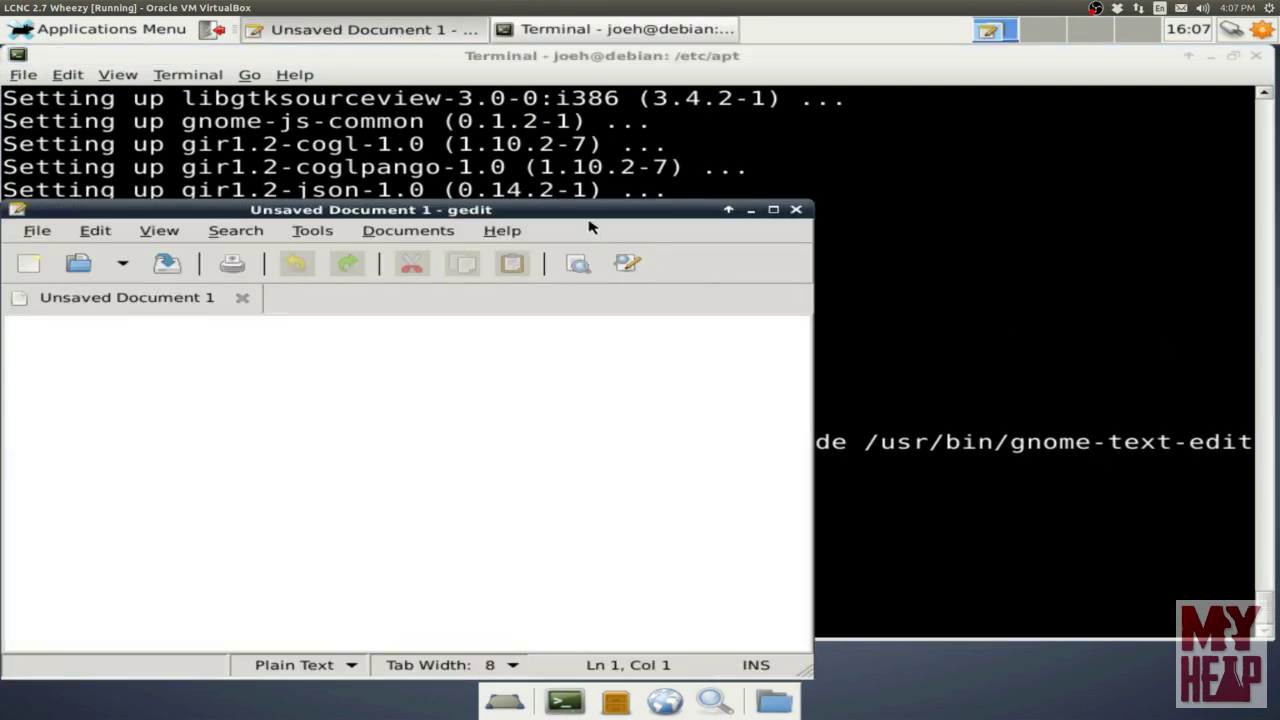
drag(577, 214, 738, 180)
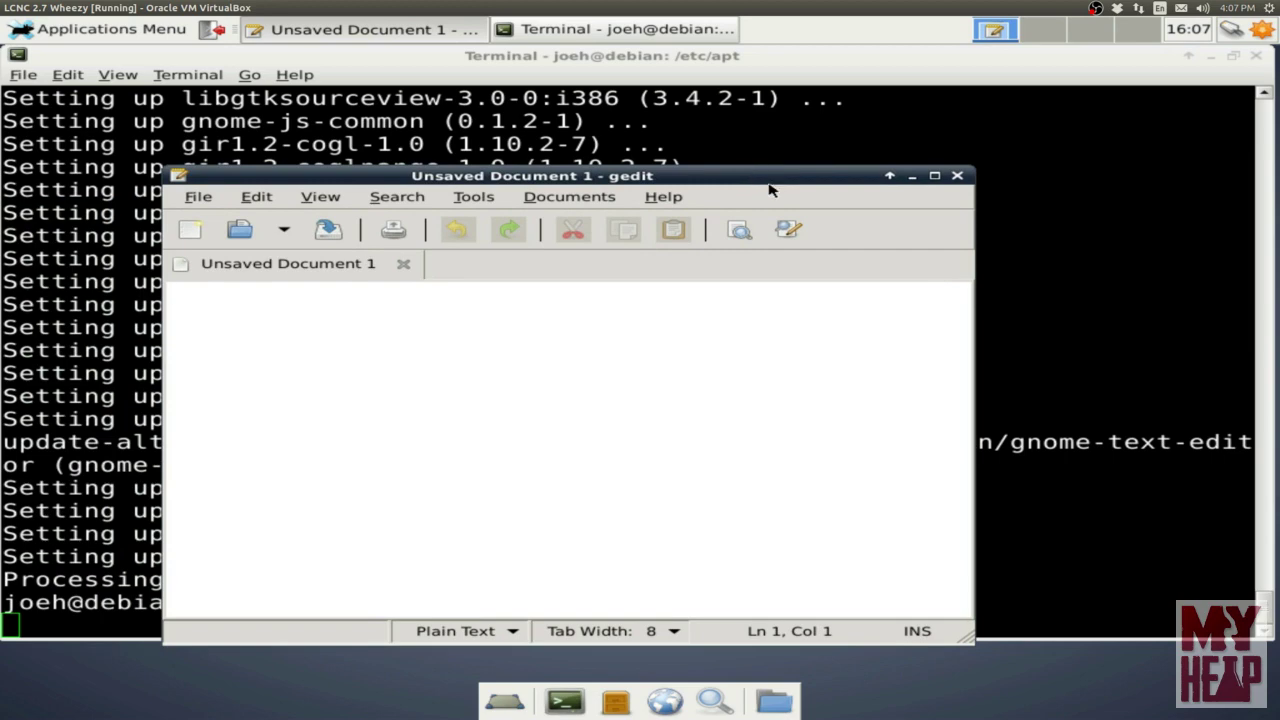
click(957, 175)
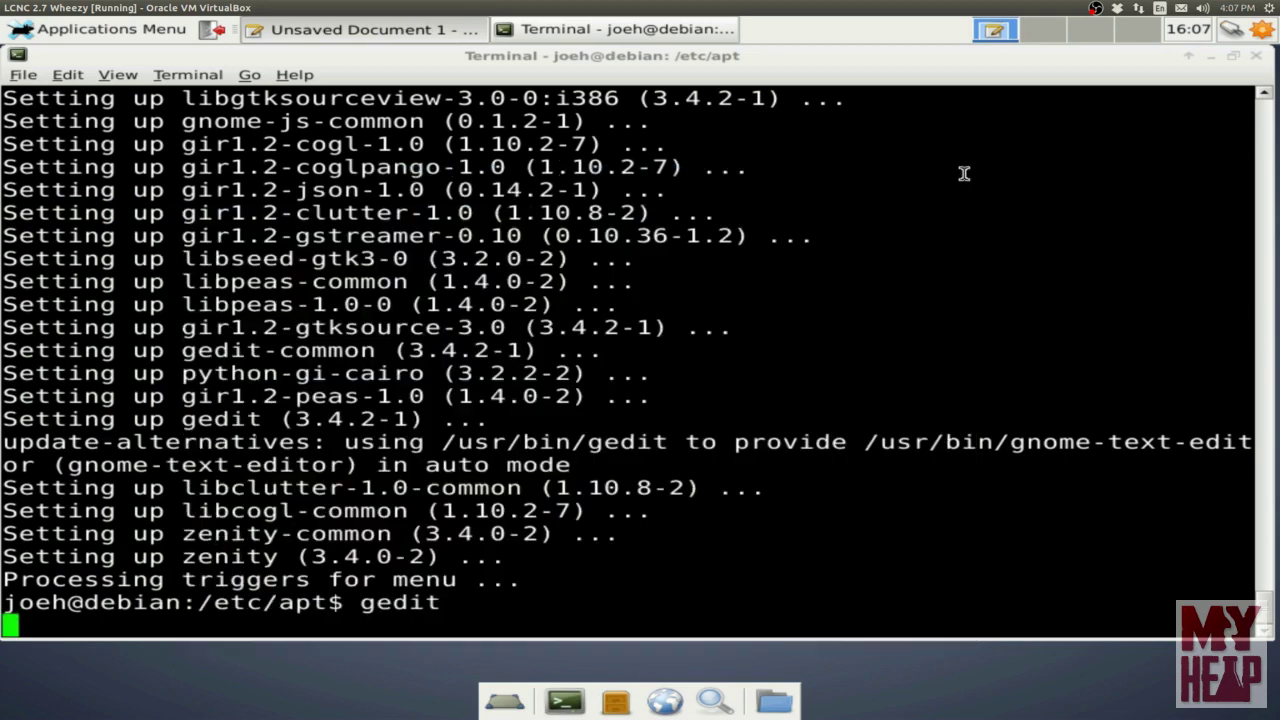